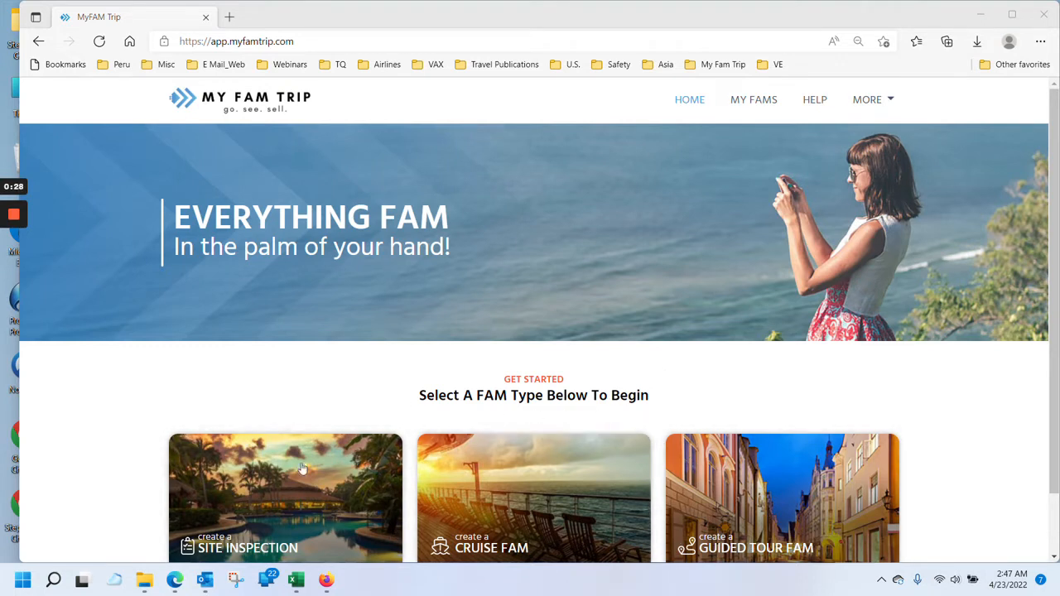
- Start a new site inspection FAM and name it Test Site Inspection
click(284, 513)
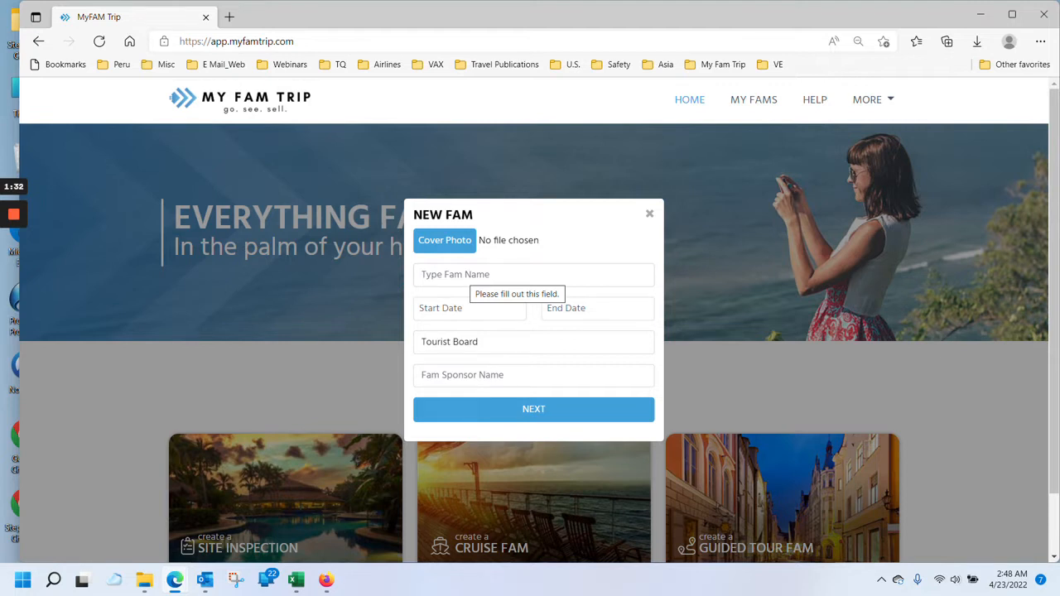
click(471, 275)
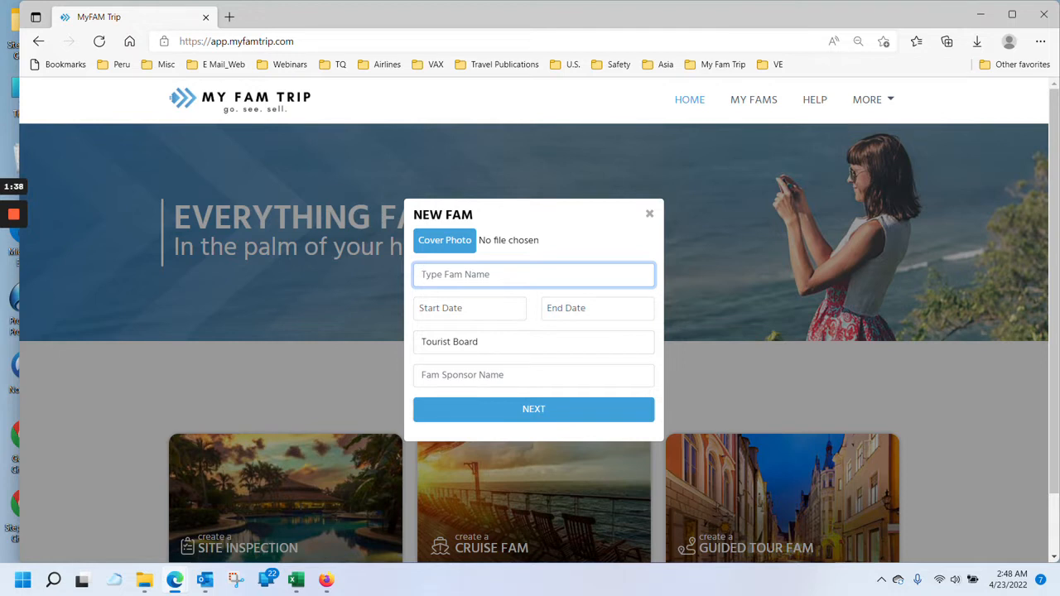
text(Test Site Inspection)
- Set the FAM's start date to 05/07/2022
click(467, 310)
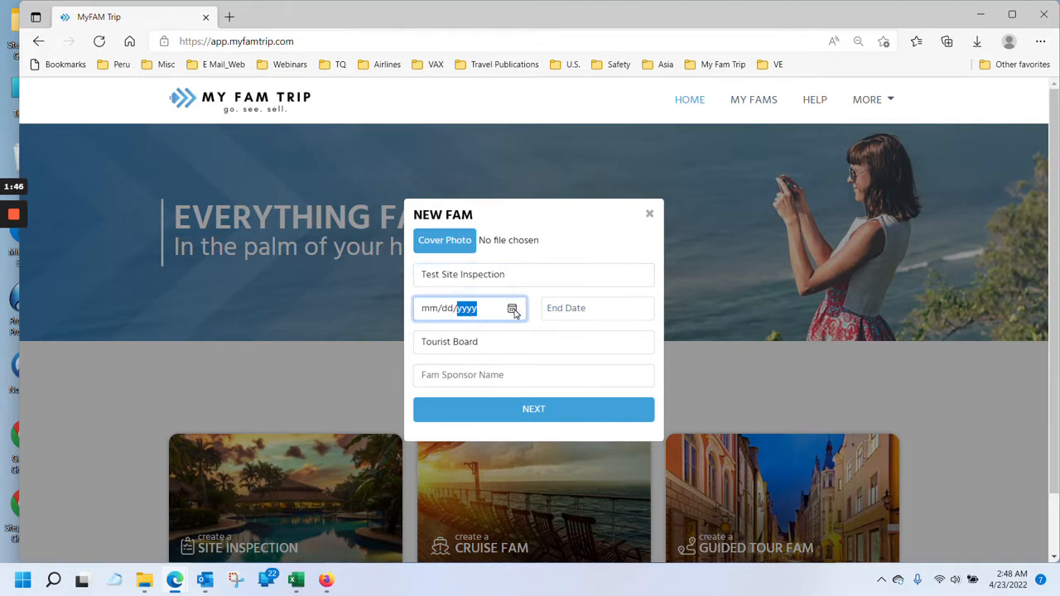
click(513, 309)
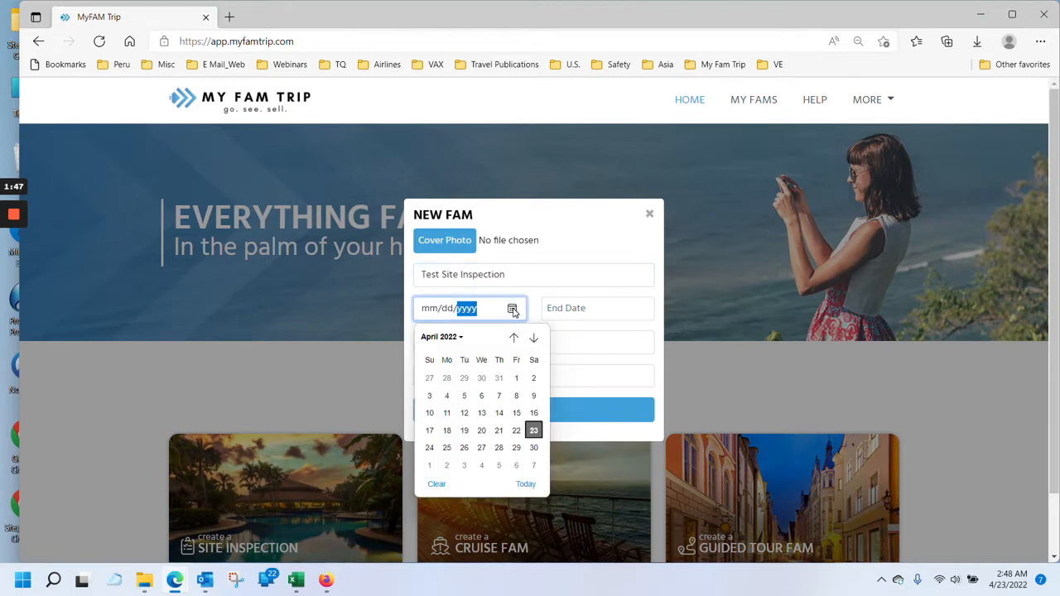
click(457, 341)
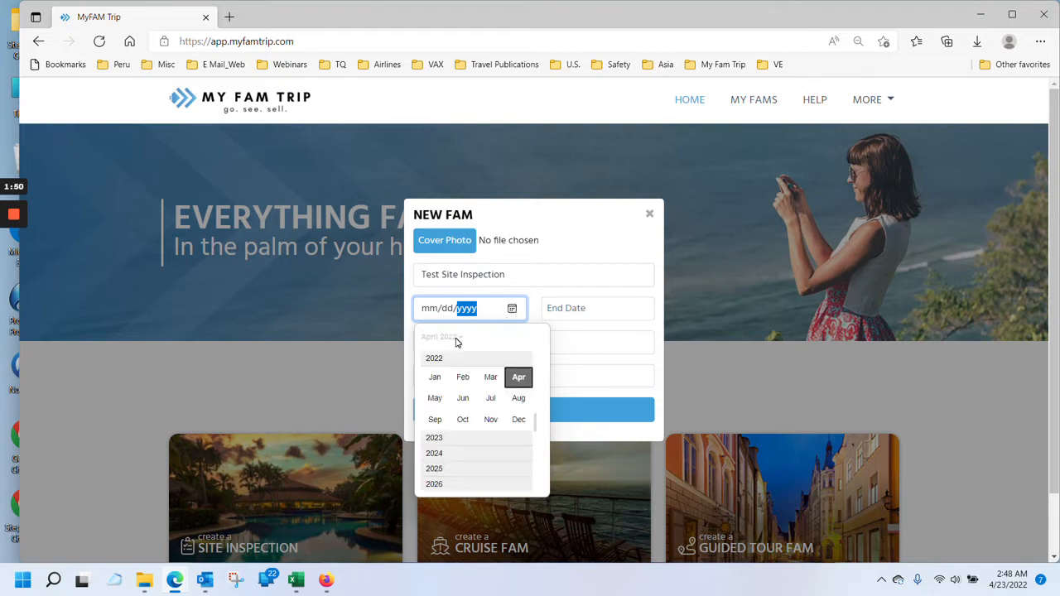
scroll(475, 394, up, 1)
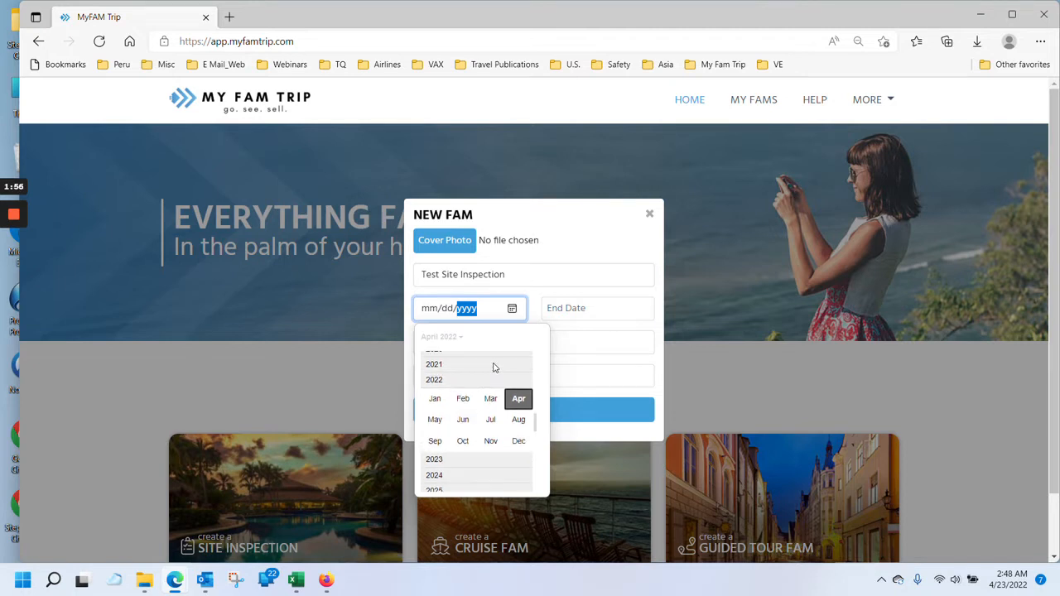
scroll(493, 369, up, 1)
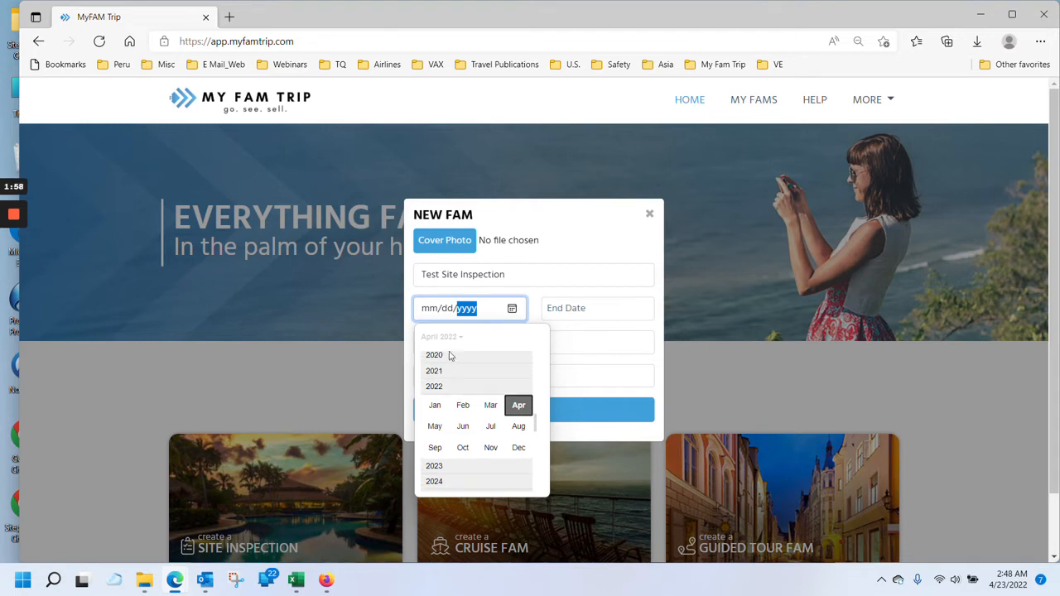
scroll(467, 386, down, 1)
scroll(466, 386, down, 1)
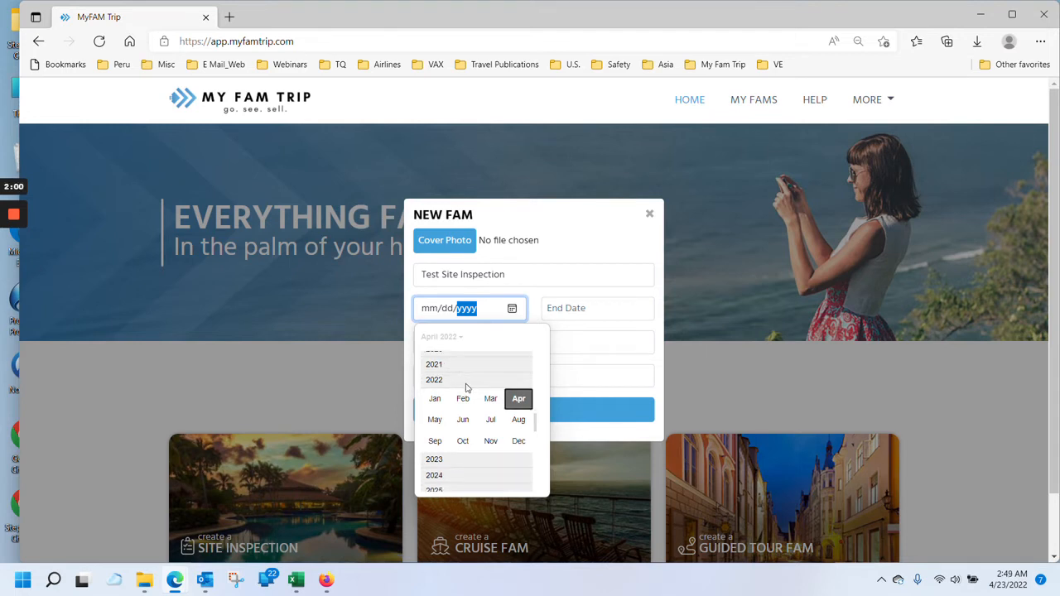
click(432, 424)
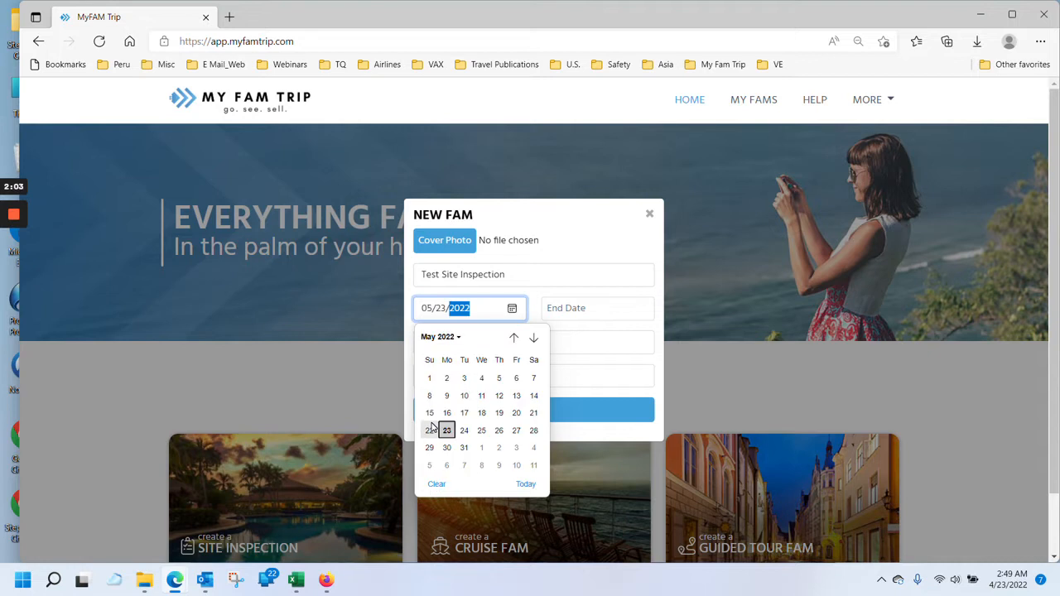
click(533, 378)
- Set the FAM's end date to 05/14/2022
click(584, 311)
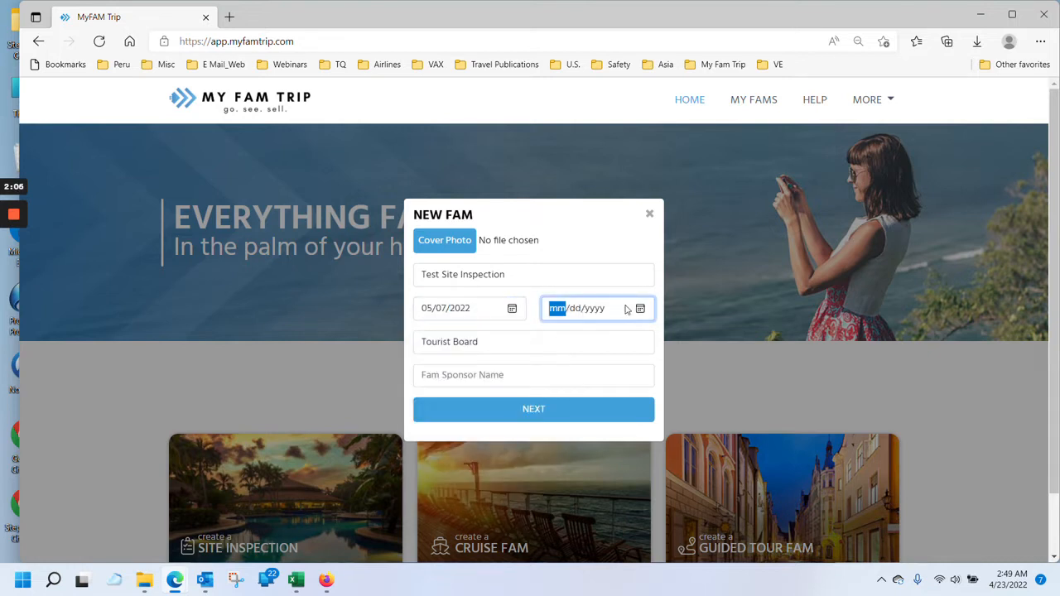
click(639, 308)
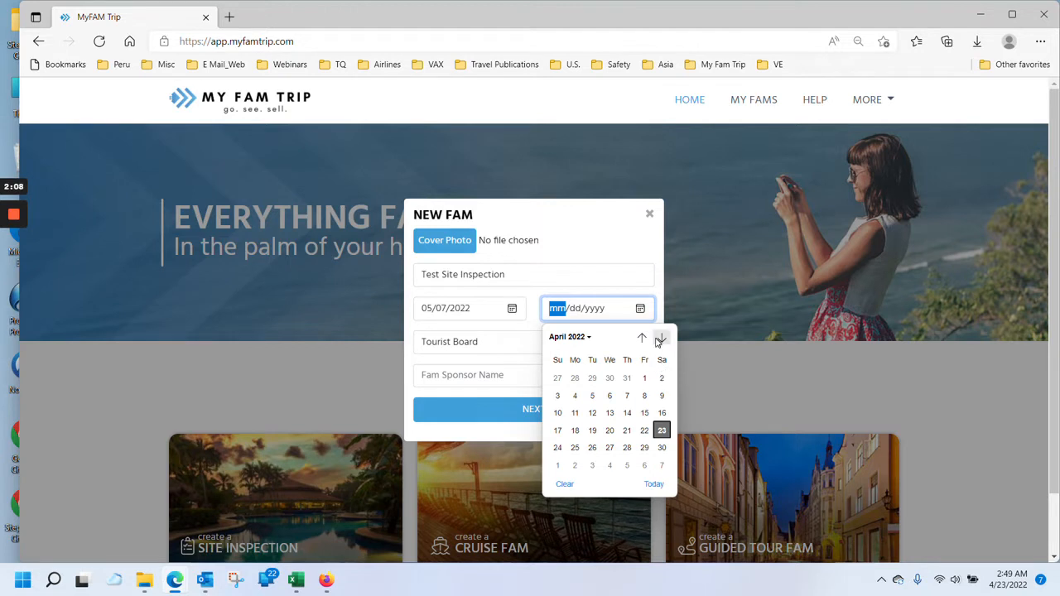
click(662, 339)
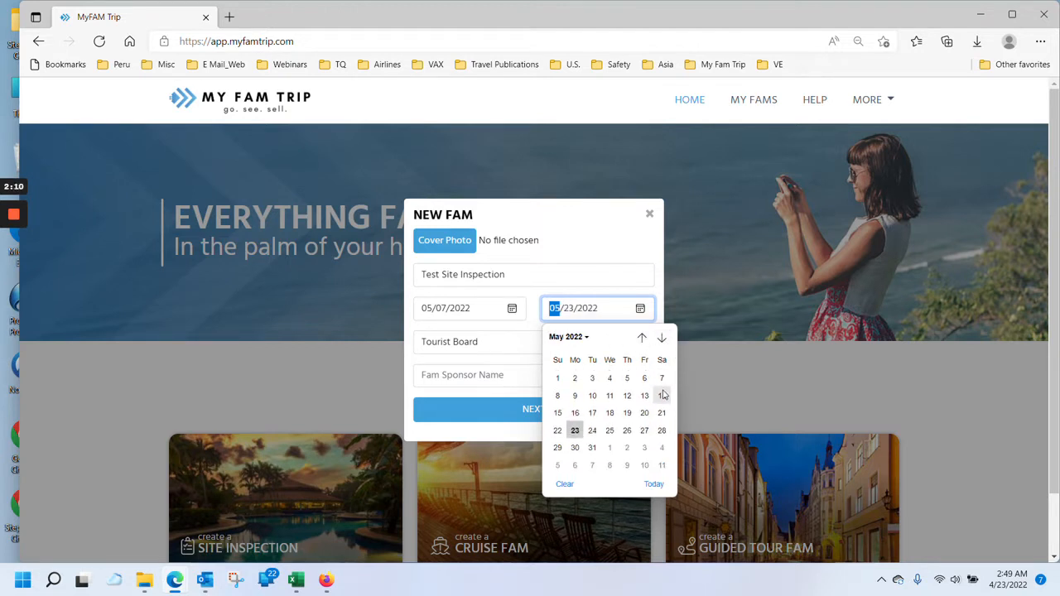
click(662, 395)
- Set the sponsor type to Resort Brand and choose Other from the end of the resort brand list
click(516, 343)
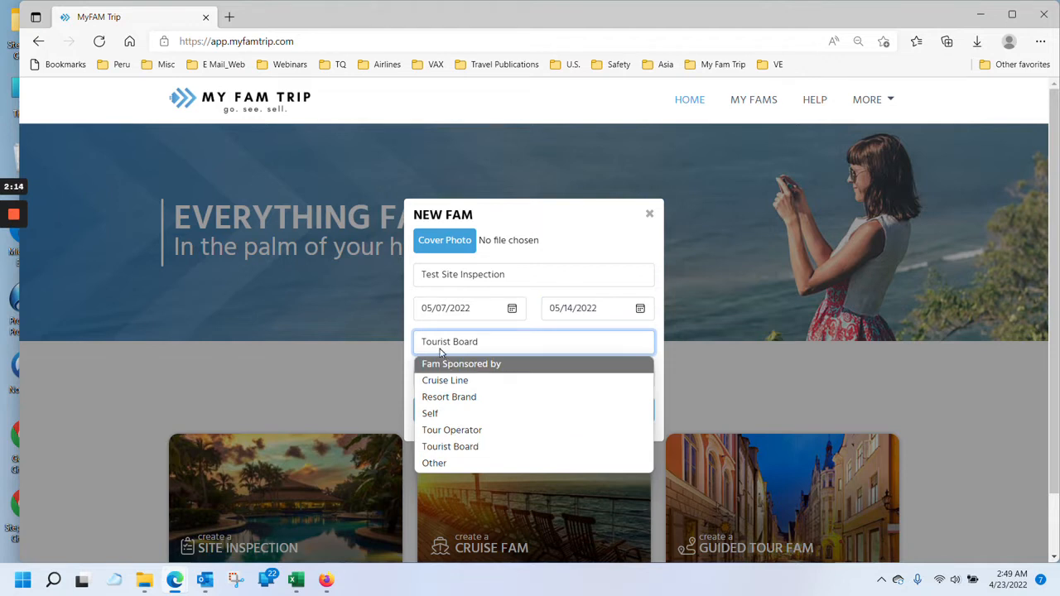
click(453, 399)
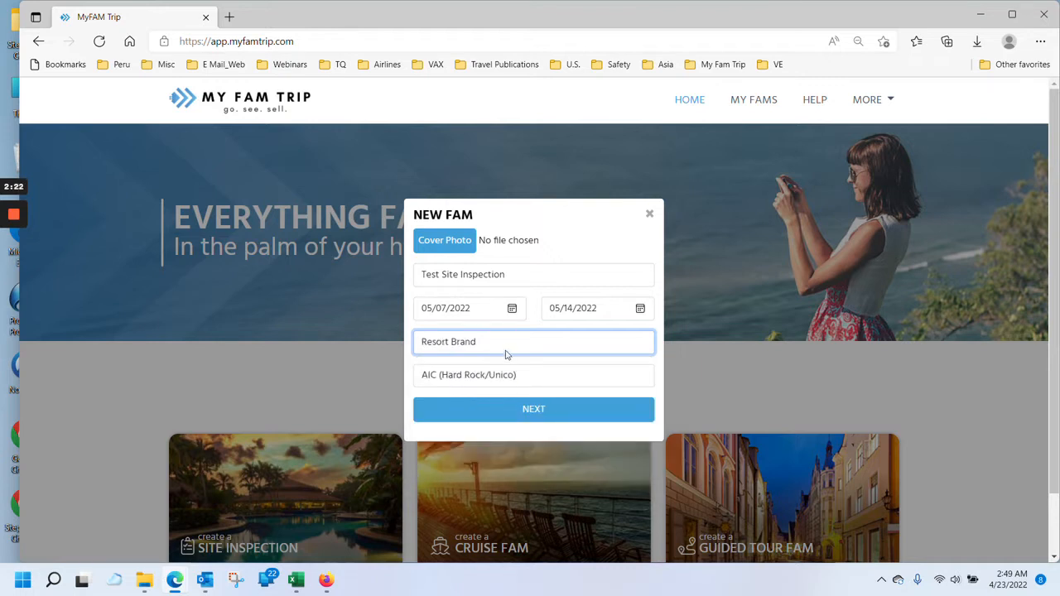
click(534, 375)
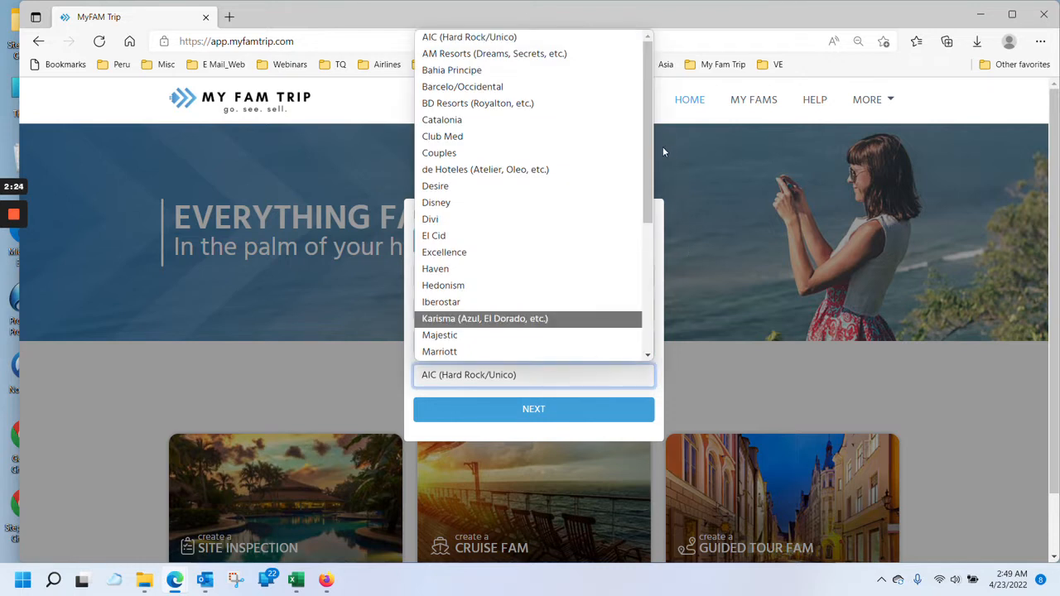
drag(648, 136, 651, 303)
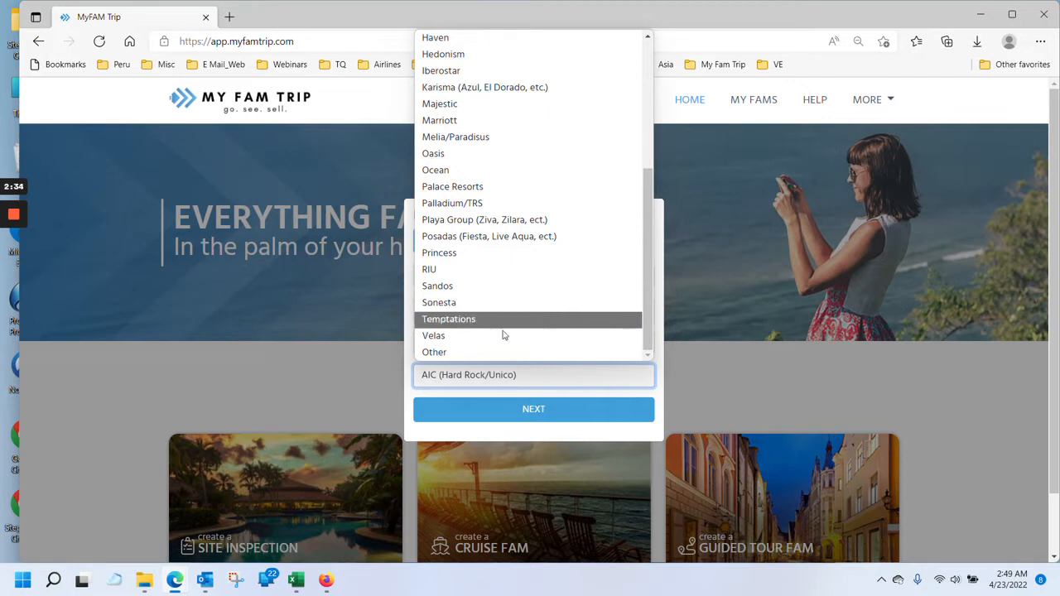
click(468, 356)
click(470, 371)
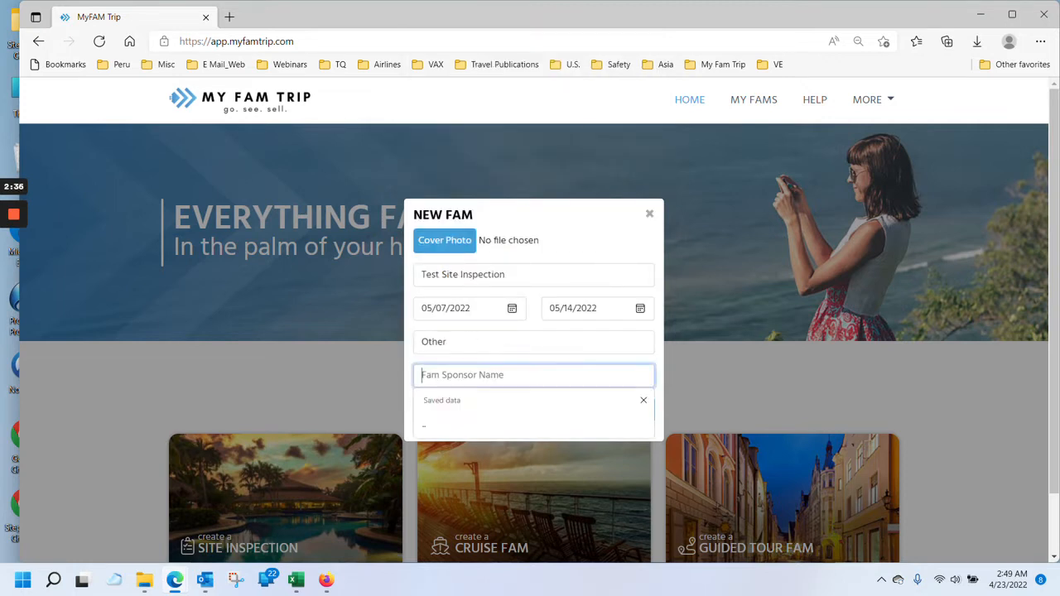
click(643, 401)
- Try Self and Tour Operator as the sponsor type, choosing Other from the end of the tour operator list
click(492, 336)
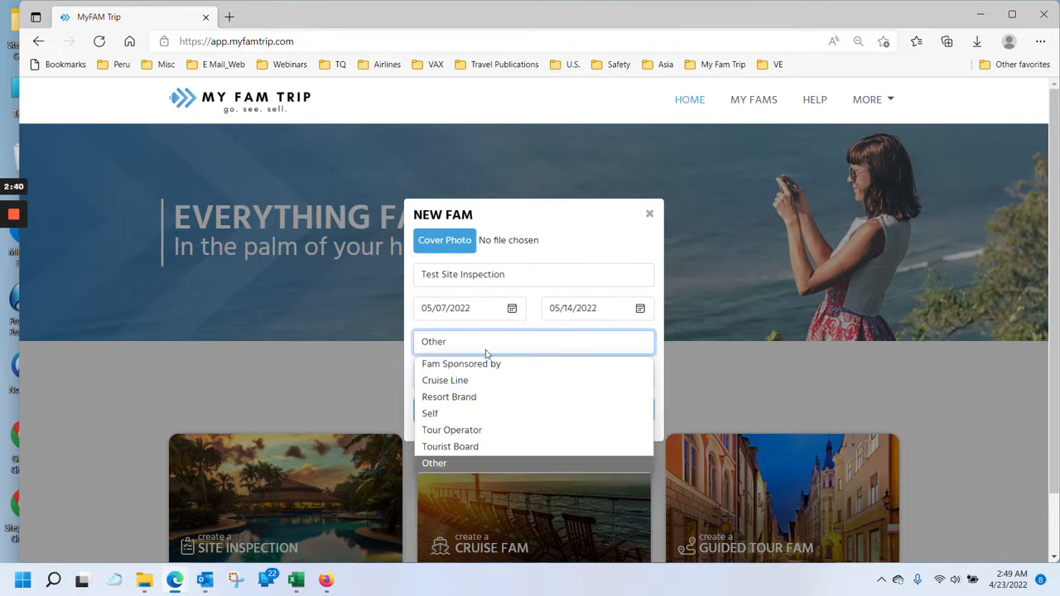
click(461, 414)
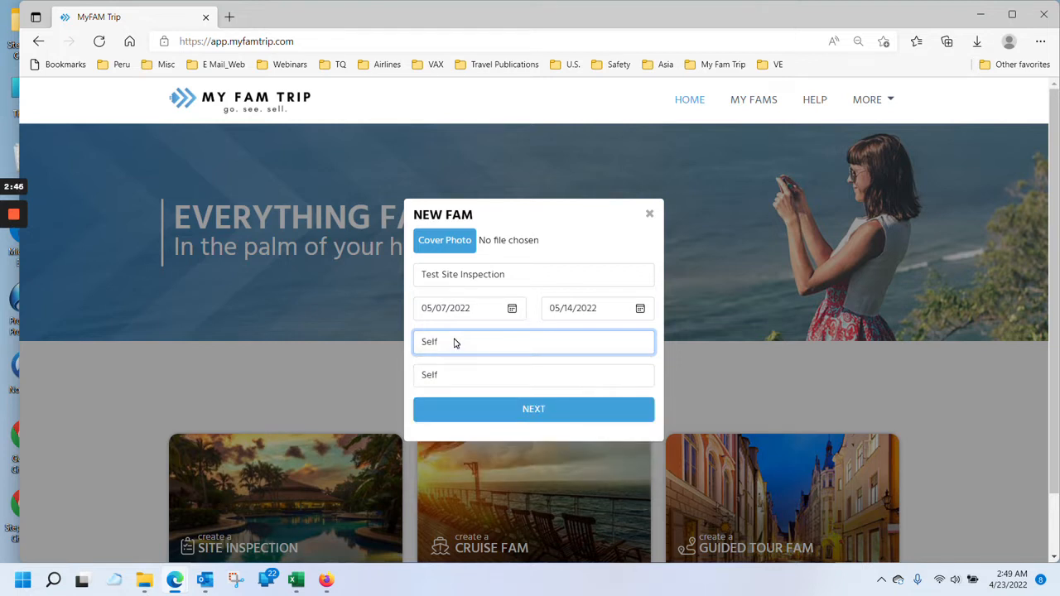
click(502, 349)
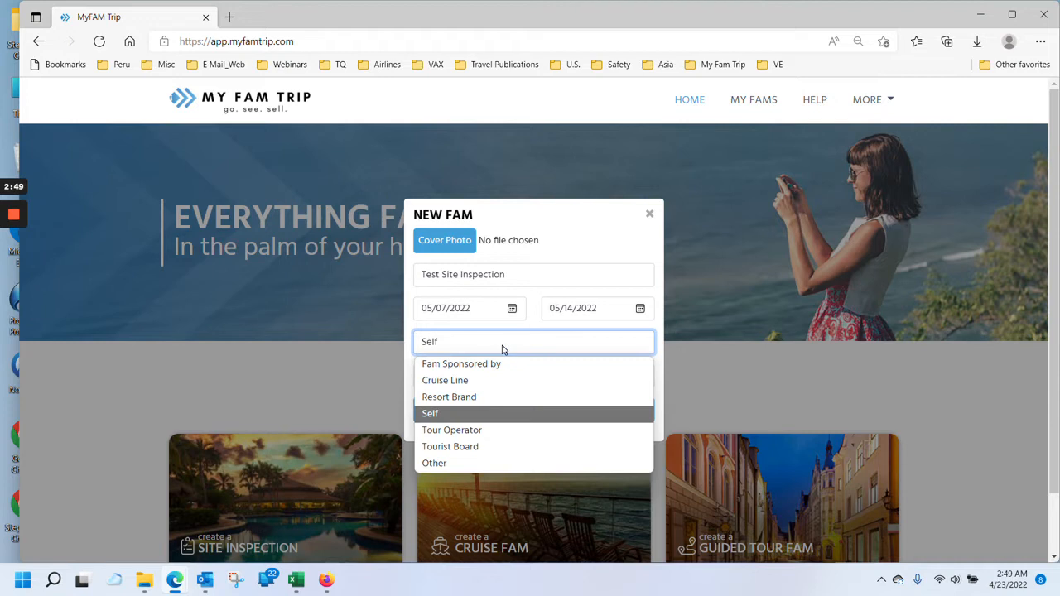
click(474, 431)
click(605, 374)
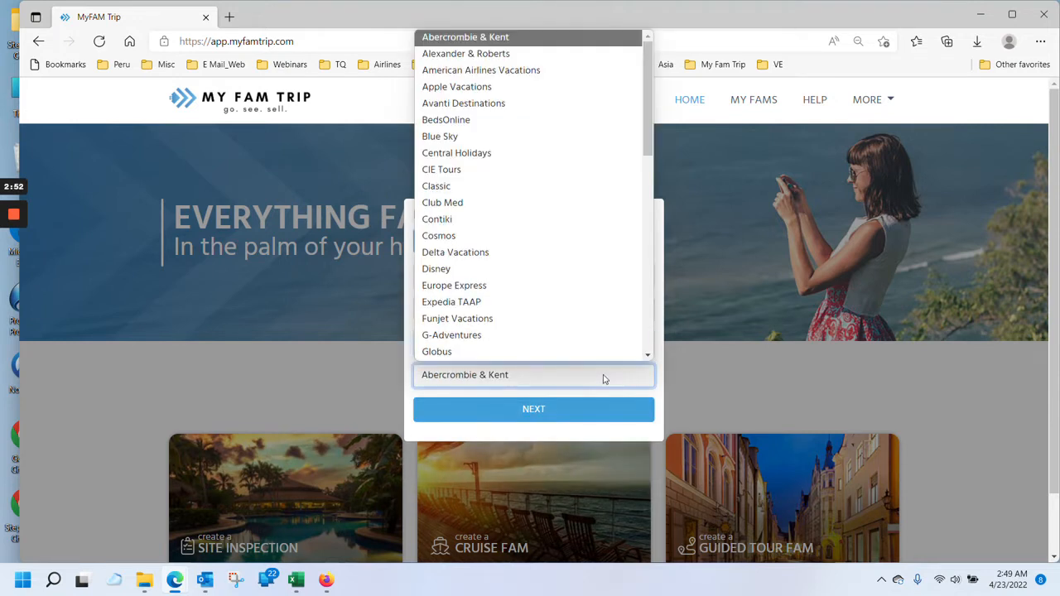
drag(648, 135, 646, 333)
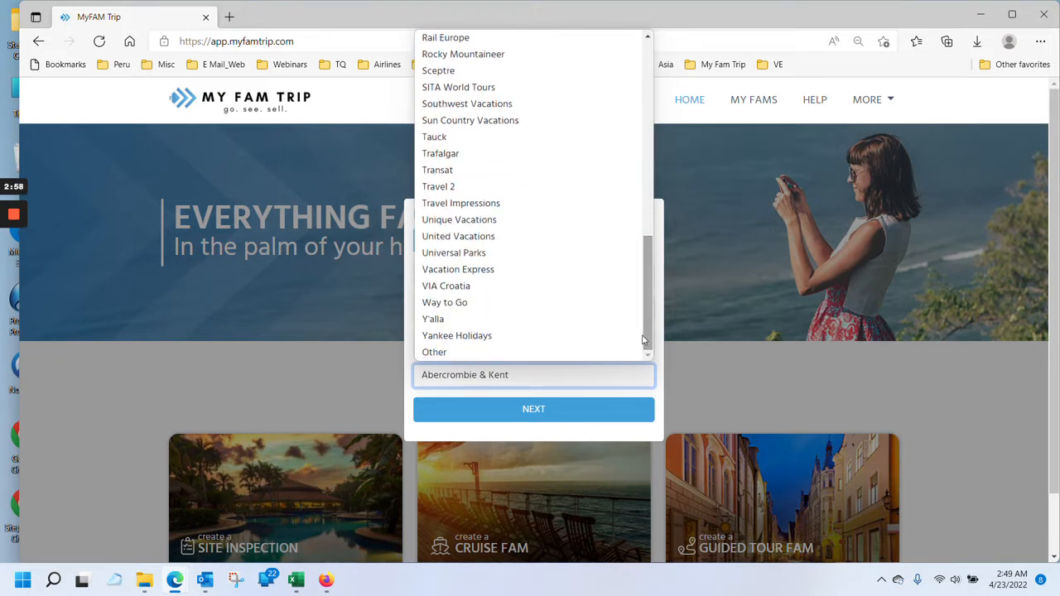
click(549, 354)
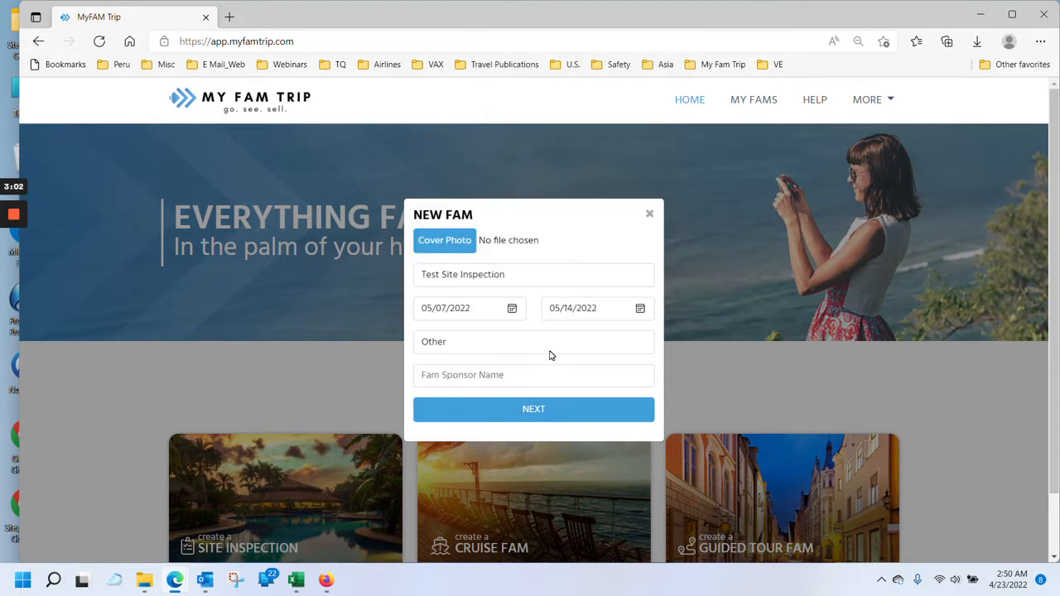
- Try Tourist Board and Other as the sponsor type, dismissing the saved suggestion for the sponsor name
click(550, 348)
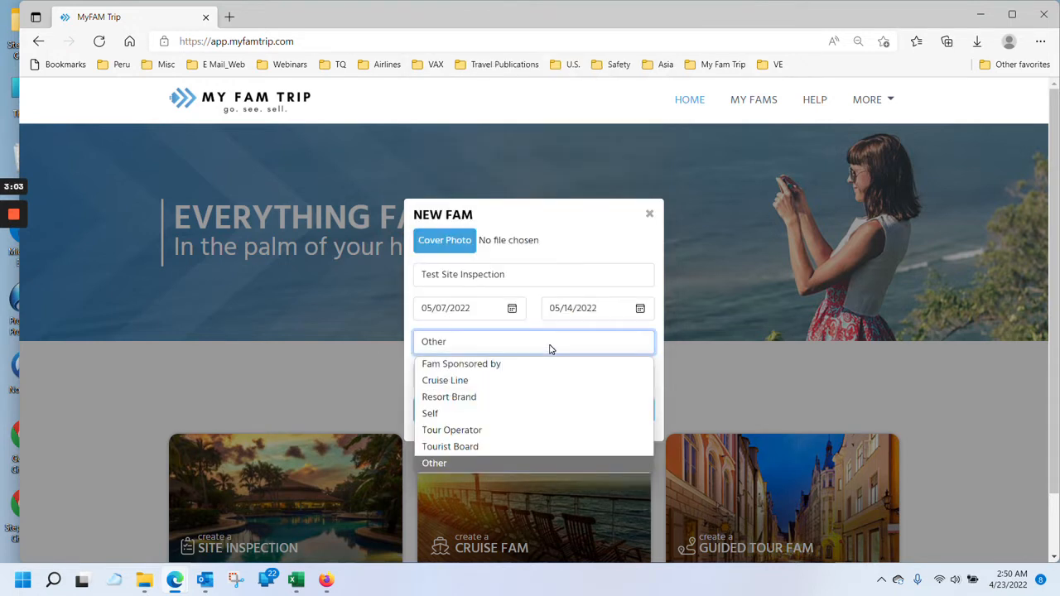
click(482, 448)
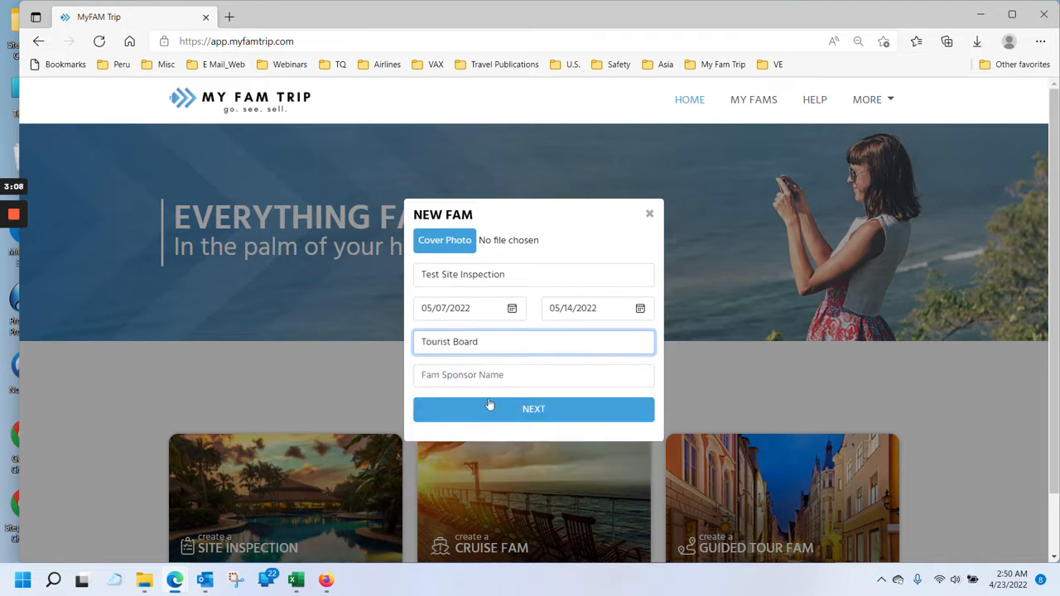
key(Tab)
click(491, 351)
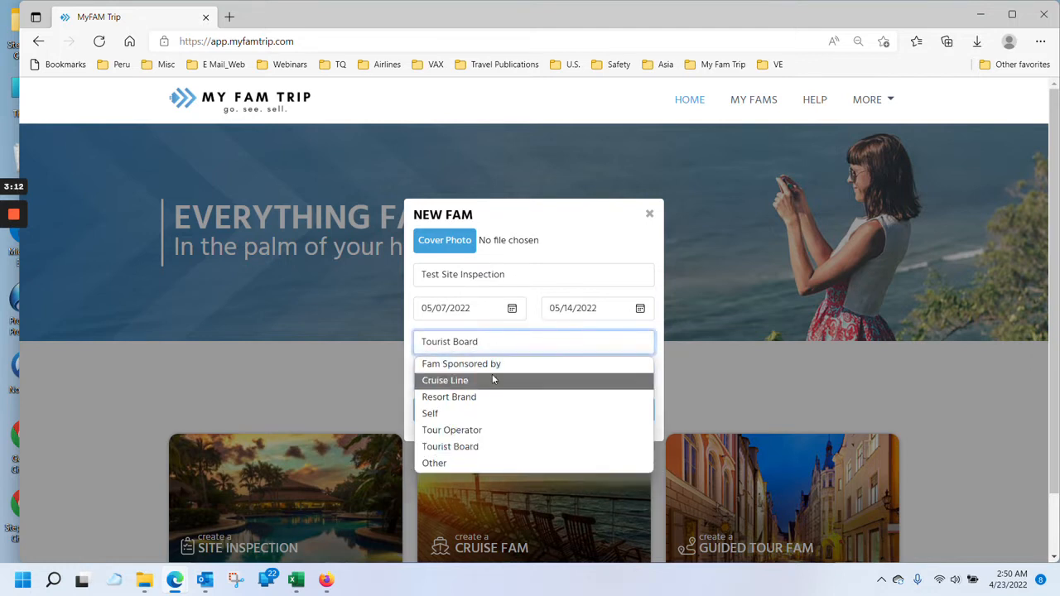
click(488, 464)
key(Tab)
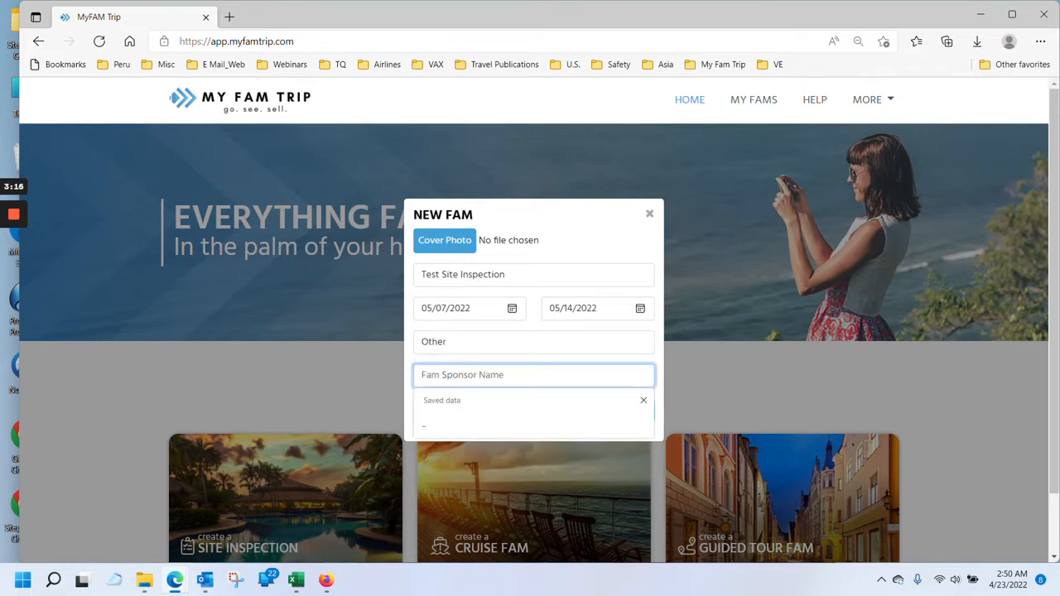
click(644, 401)
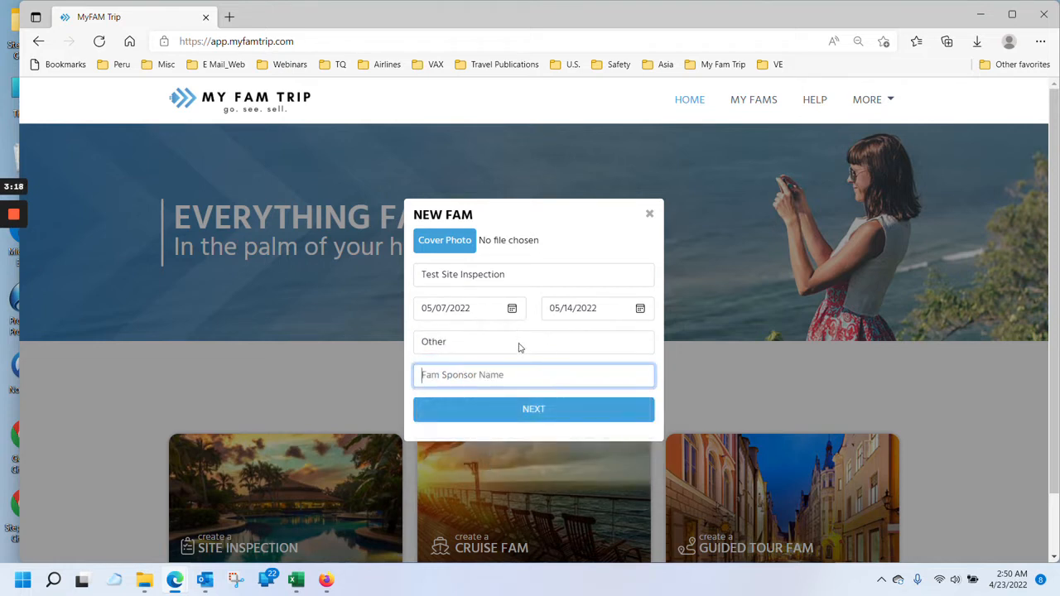
- Set the FAM's sponsor type to Self and continue to the site inspection details
click(519, 347)
click(466, 414)
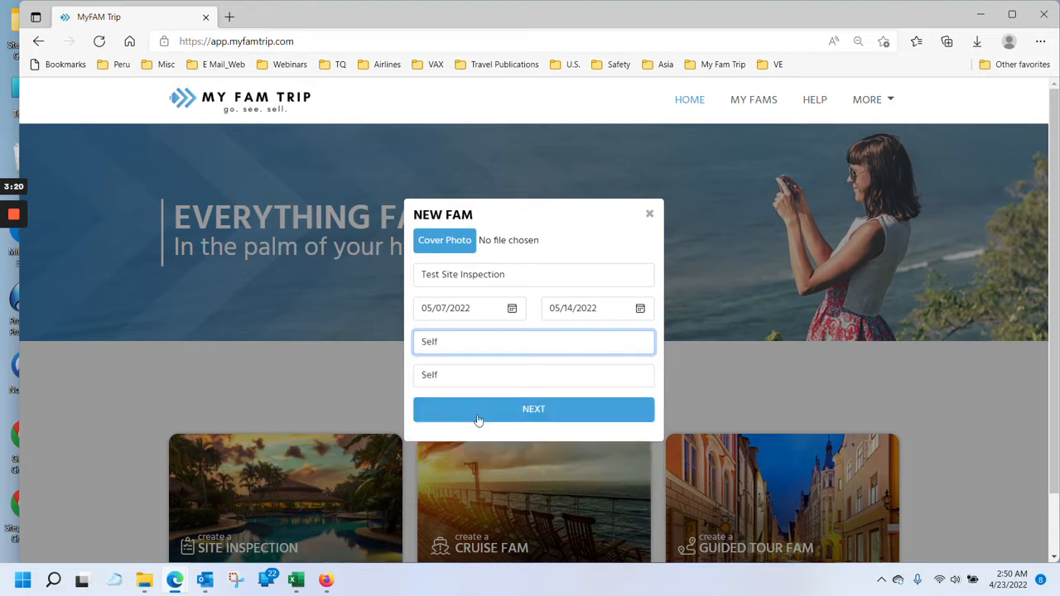
click(551, 417)
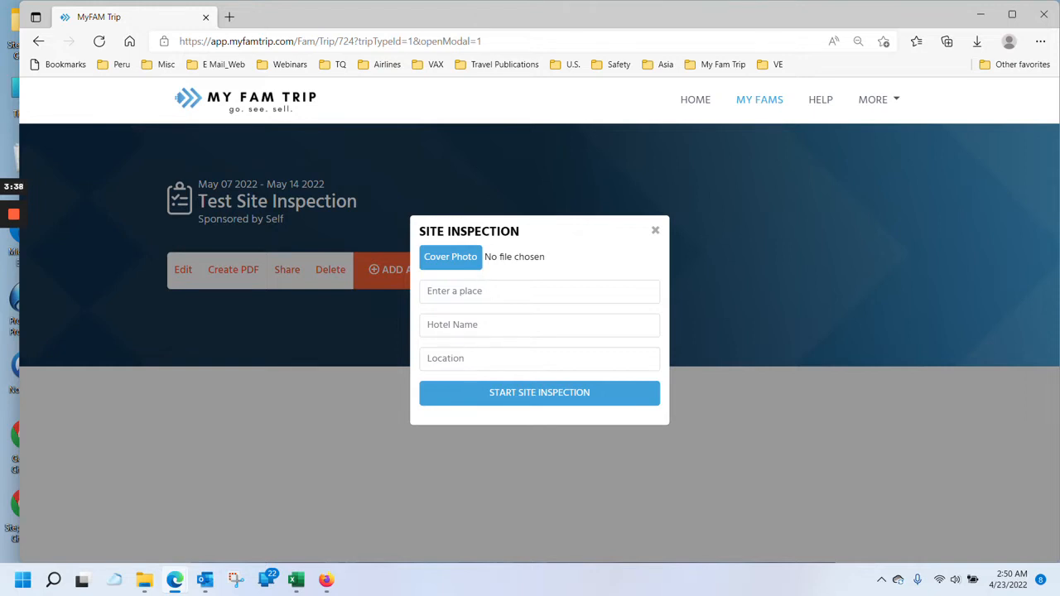
click(521, 292)
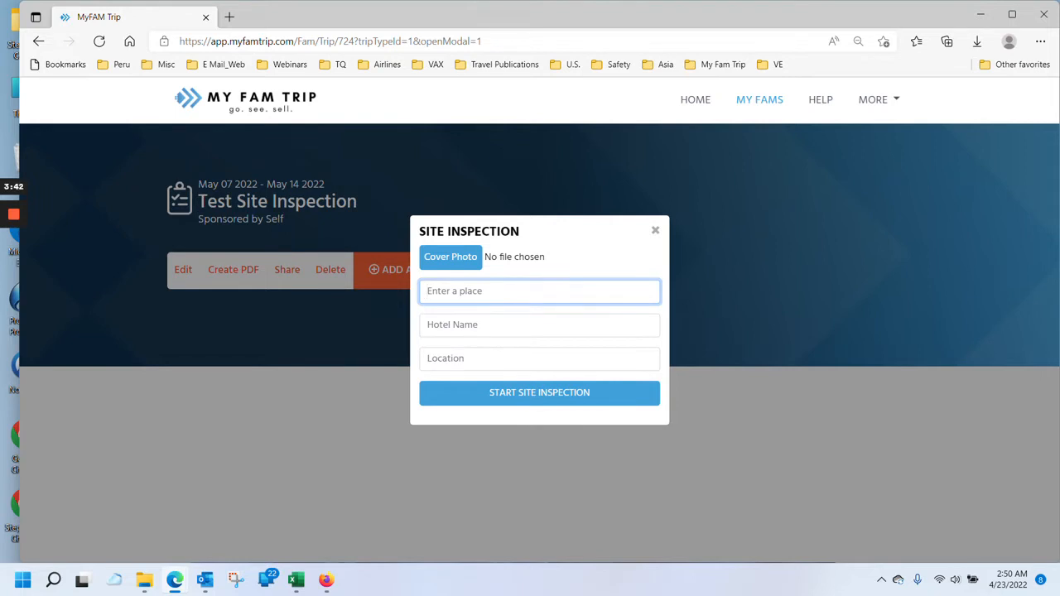
text(Test)
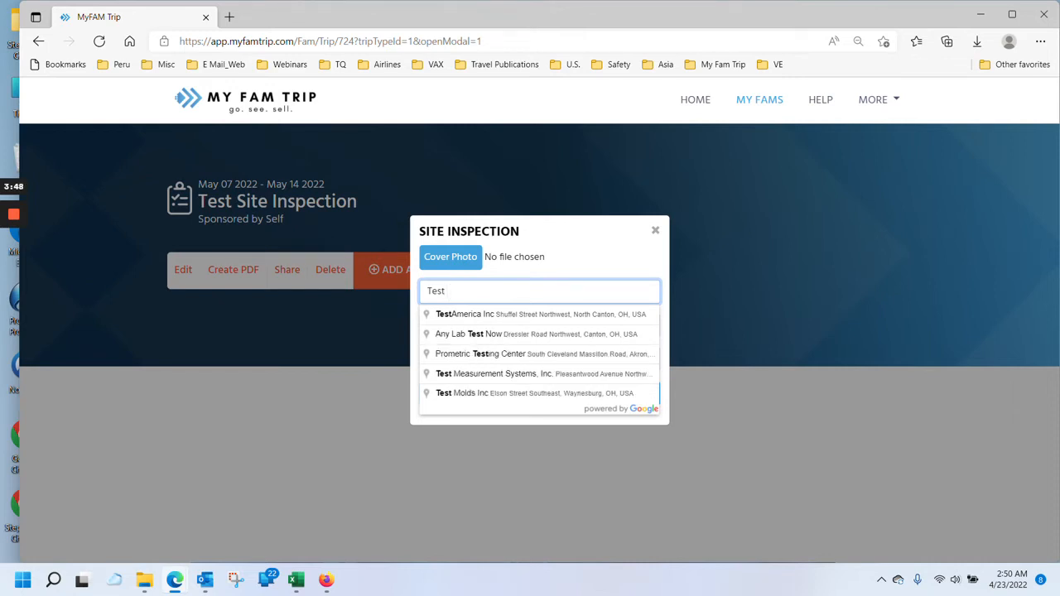
text( m)
key(BackSpace)
key(BackSpace)
key(BackSpace)
key(BackSpace)
key(BackSpace)
key(BackSpace)
- Look up "abc hotel" as the inspection place and select ABC Hotel in Aggelaki, Thessaloniki, Greece
text(ab)
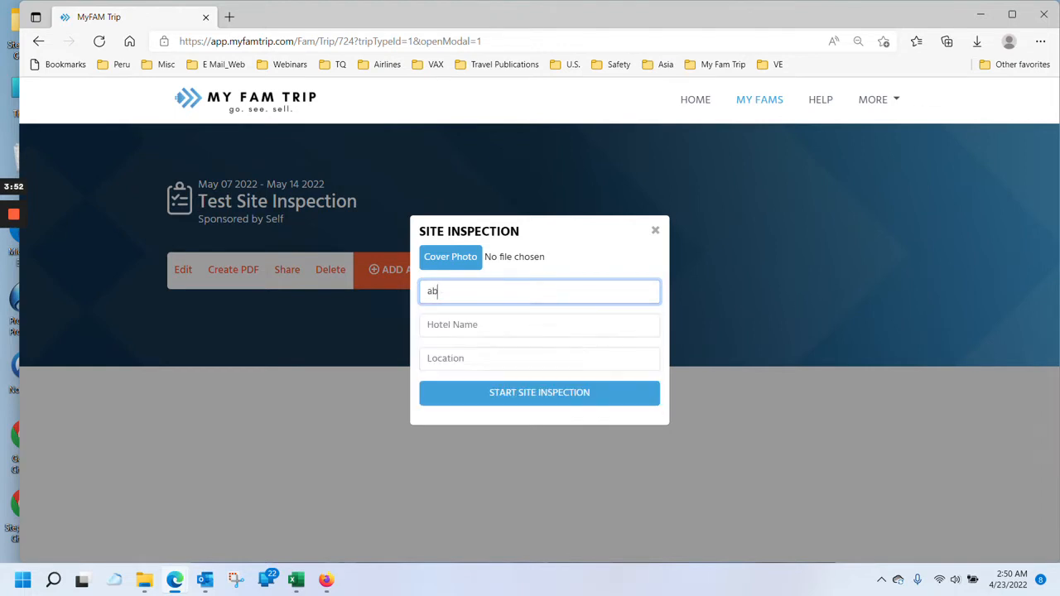
text(c hotel)
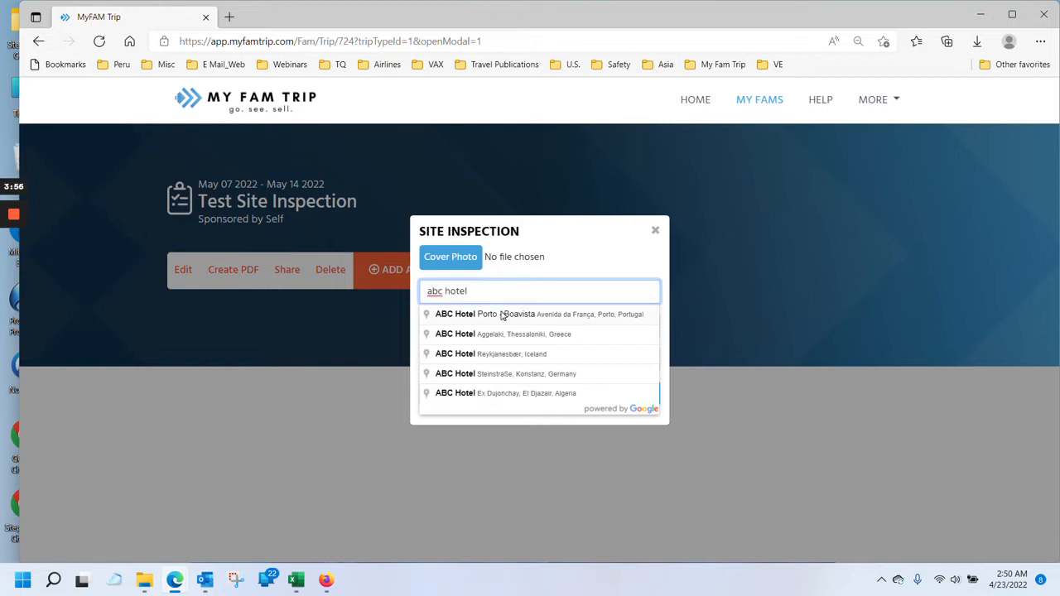
click(462, 335)
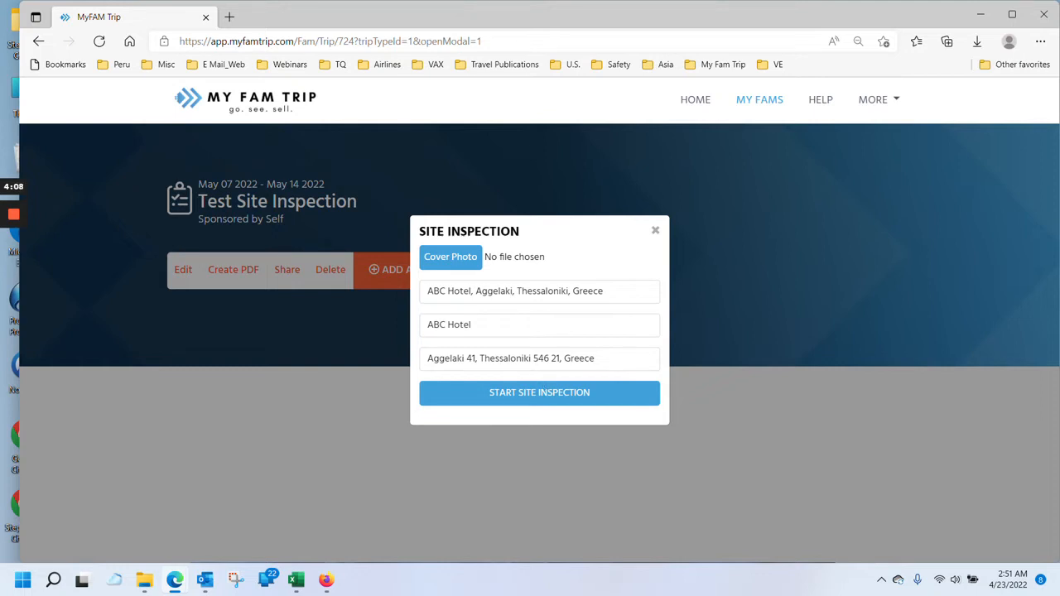
- Start the ABC Hotel site inspection and mark the resort type as All-Inclusive, Family Friendly, Moderate and Timeshare/Vacation Club
click(554, 395)
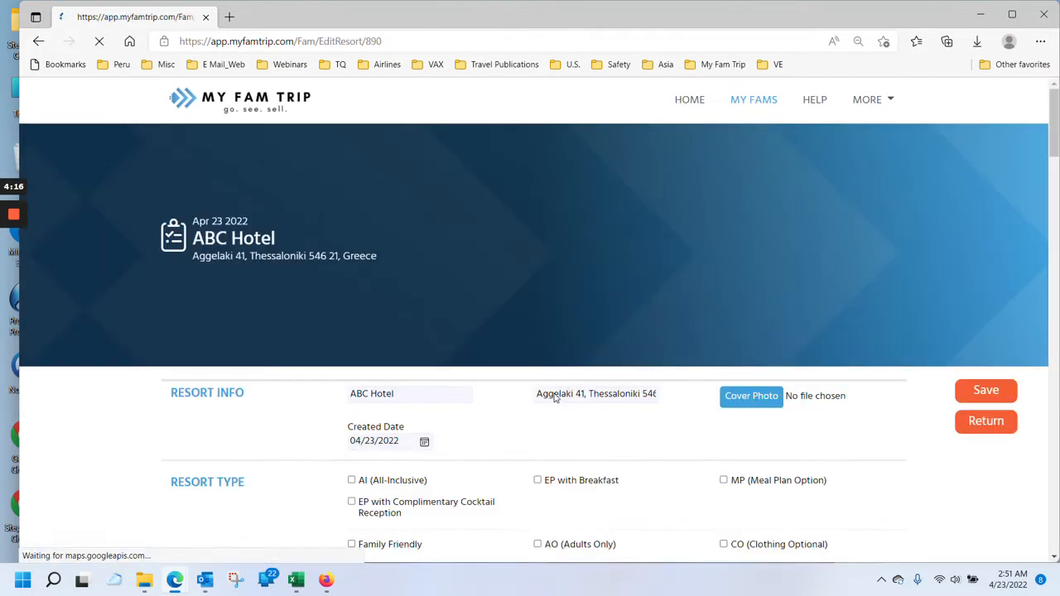
scroll(484, 324, down, 3)
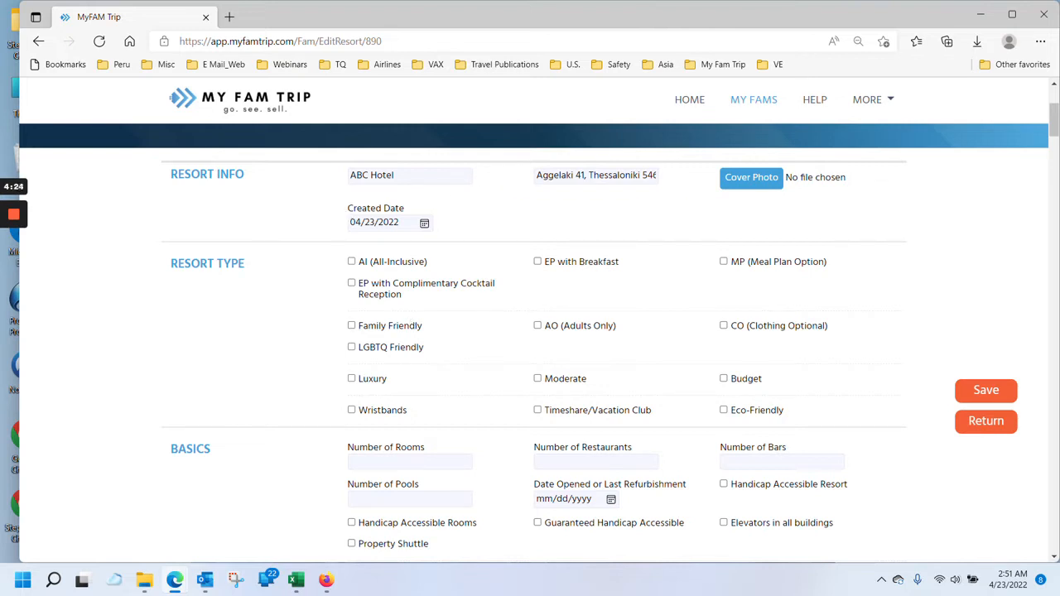
click(351, 261)
click(352, 326)
click(538, 379)
click(538, 411)
- Fill in the resort basics with 500 rooms, 8 restaurants, 9 bars and 2 pools
scroll(461, 422, down, 1)
click(452, 388)
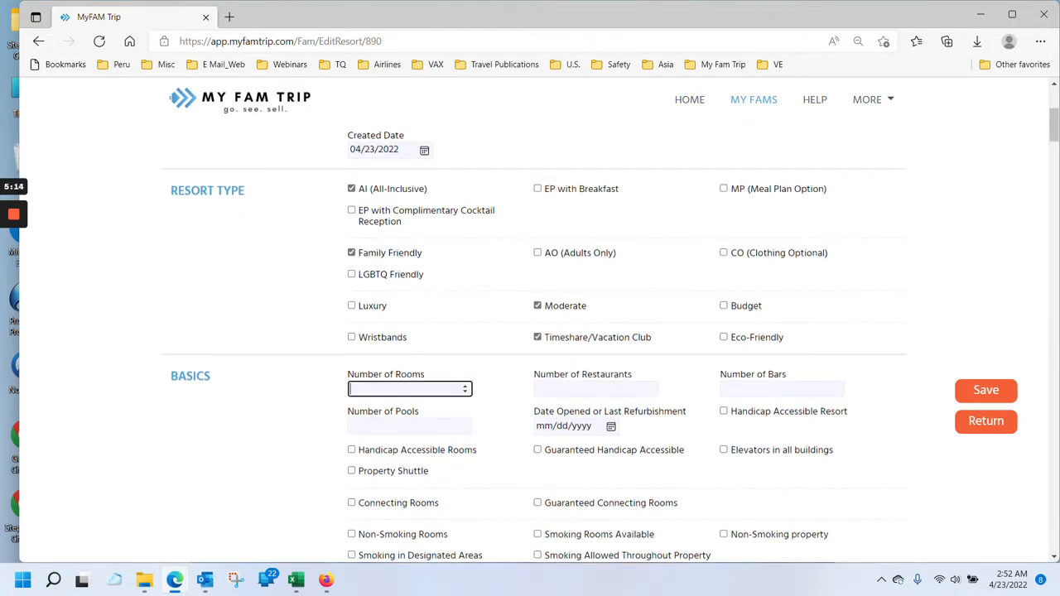
text(500)
key(Tab)
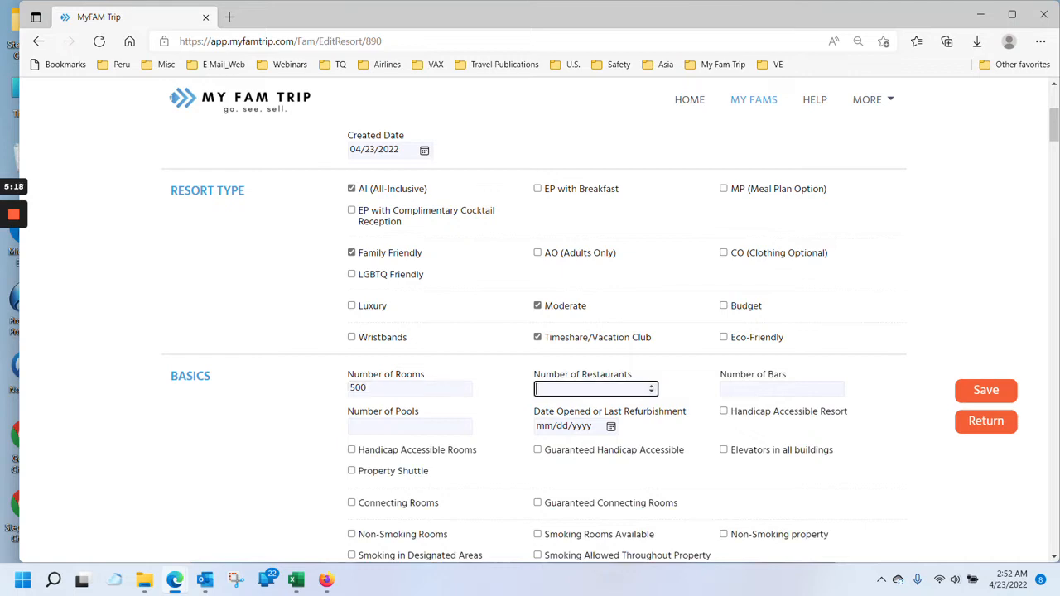
text(8)
key(Tab)
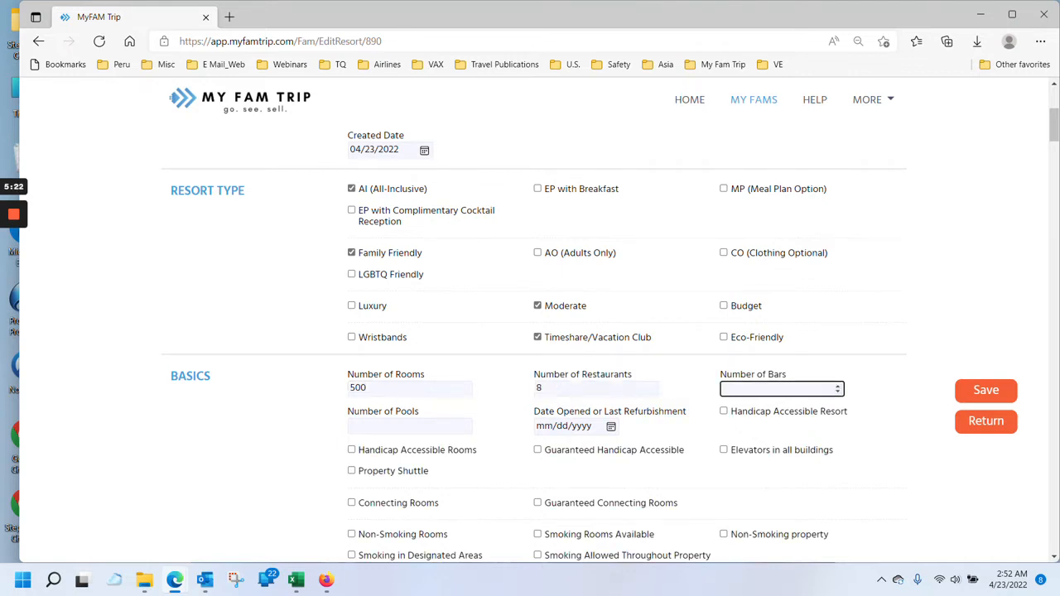
text(9)
key(Tab)
text(2)
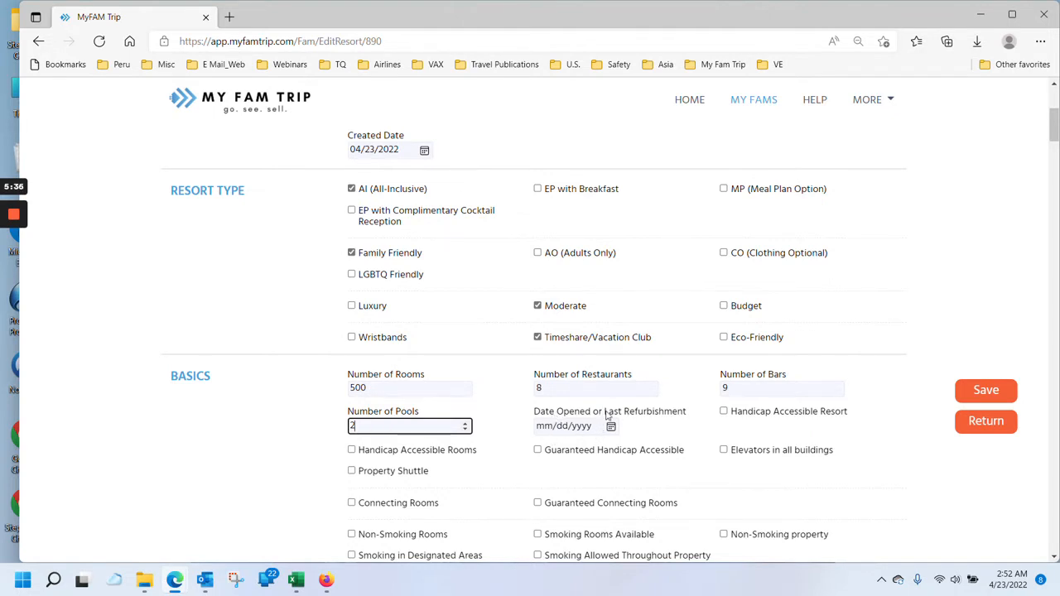
- Mark Guaranteed Connecting Rooms, Allow Day Passes, 24 Hour Room Service and Wifi - Free in the resort basics
scroll(719, 407, down, 1)
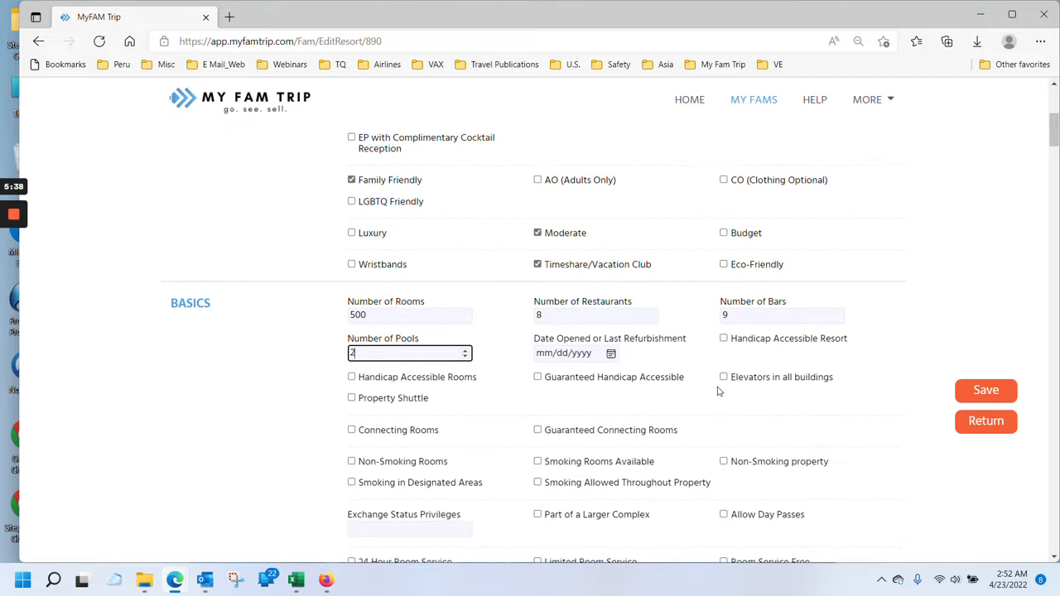
scroll(679, 365, down, 3)
scroll(679, 365, down, 1)
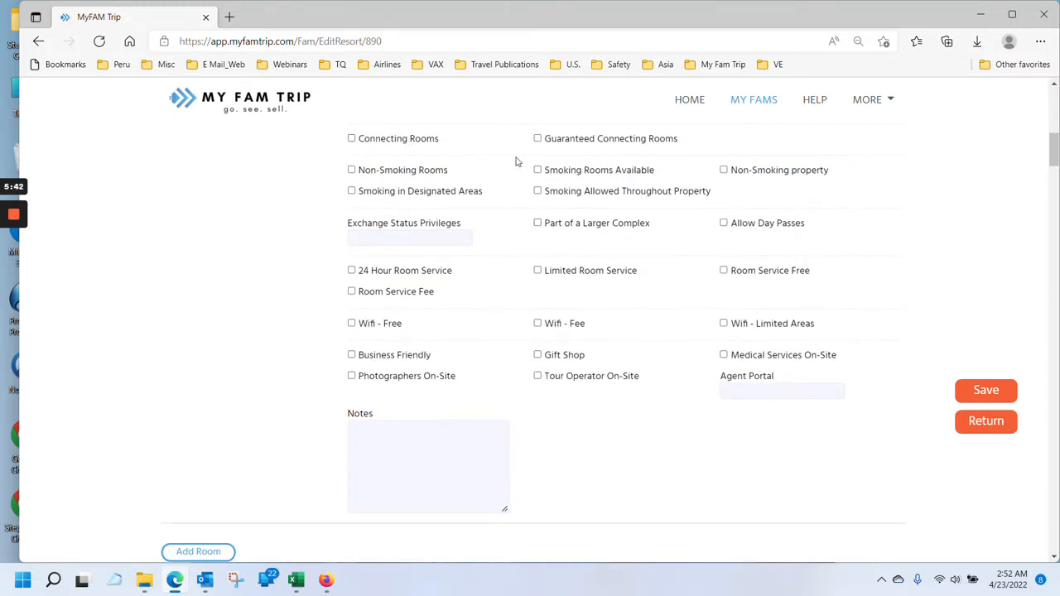
click(538, 139)
click(724, 224)
click(352, 271)
click(351, 325)
- Mark Business Friendly, Photographers On-Site, Tour Operator On-Site, Gift Shop and Medical Services On-Site in the resort basics
click(351, 355)
click(351, 377)
click(538, 376)
click(538, 355)
click(723, 355)
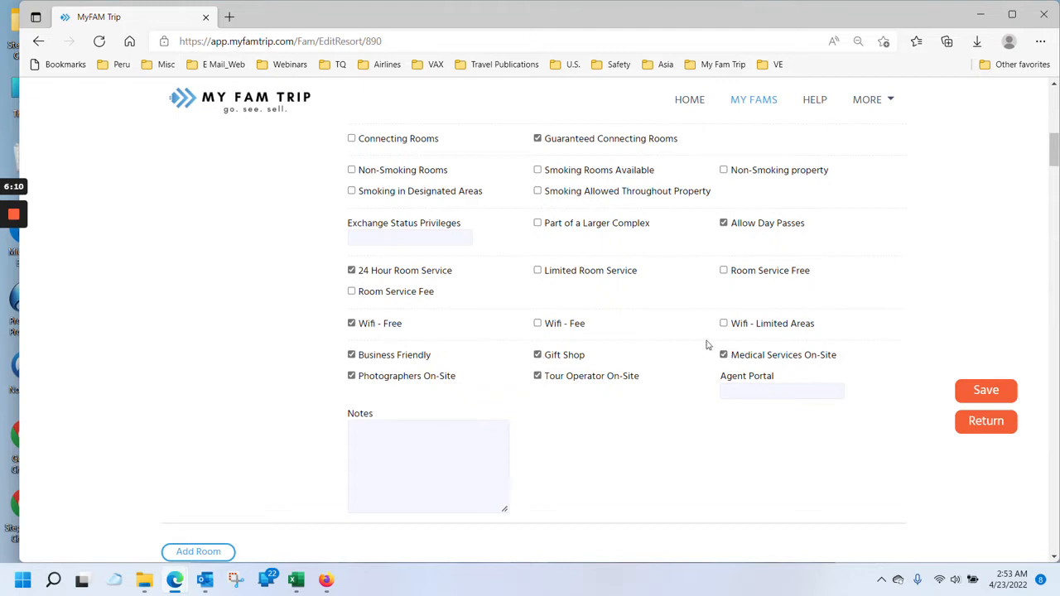
- Try resizing the Notes box of the resort basics and look over the dining and bar options below it
scroll(655, 349, down, 1)
scroll(654, 349, down, 3)
scroll(651, 348, up, 2)
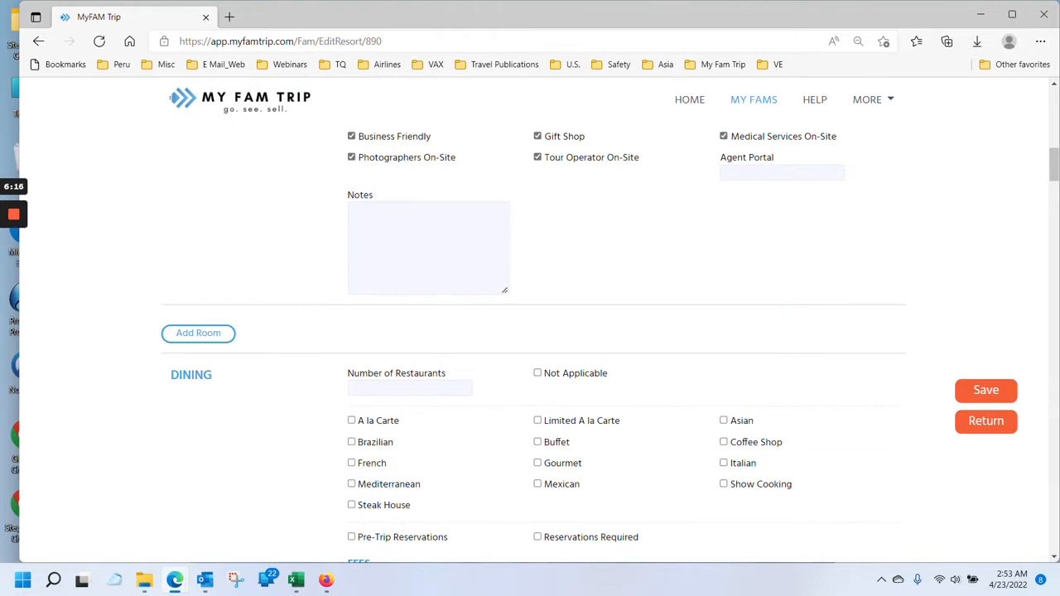
click(428, 248)
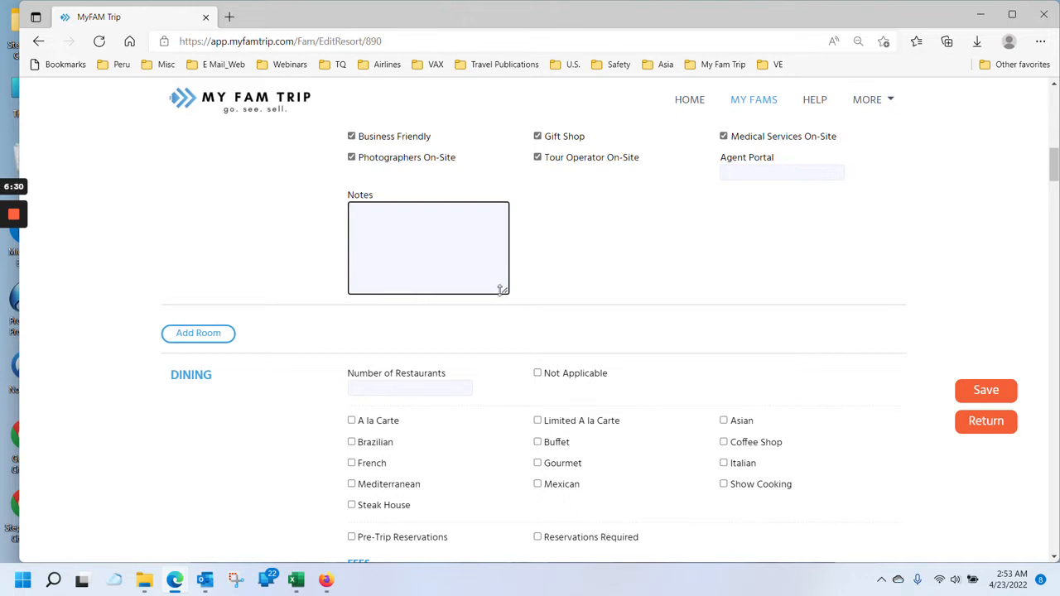
drag(505, 291, 513, 258)
scroll(699, 364, down, 4)
scroll(699, 364, up, 2)
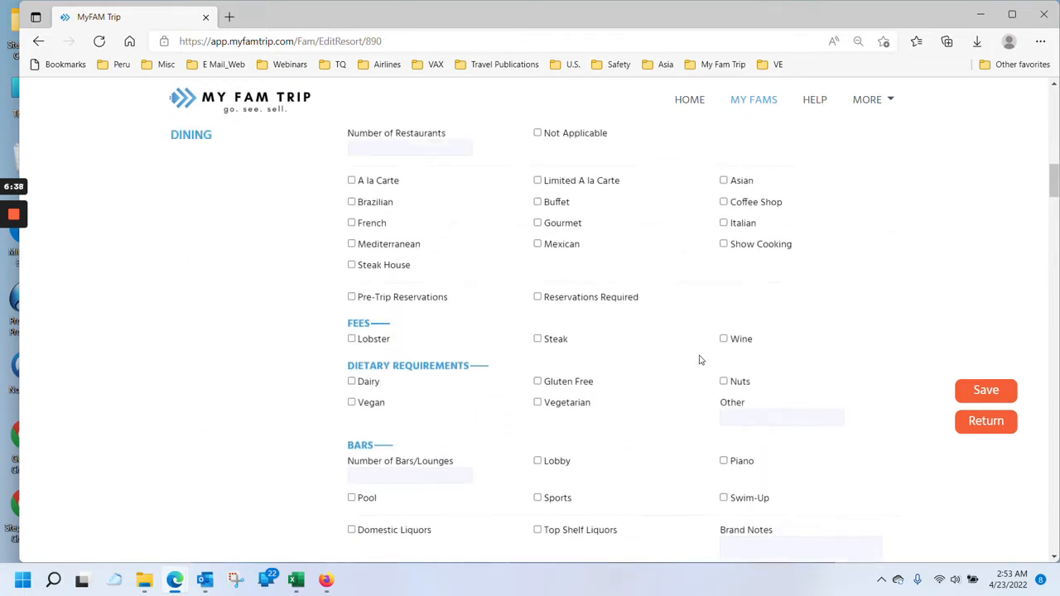
scroll(699, 363, up, 3)
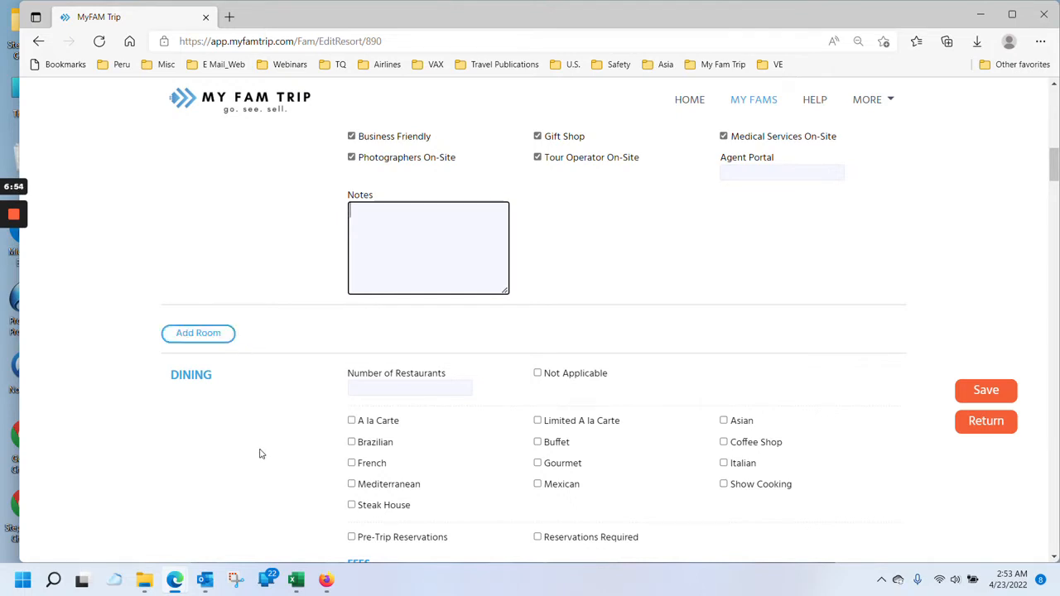
- Add a room to the inspection with room number 100 and category OF
click(221, 339)
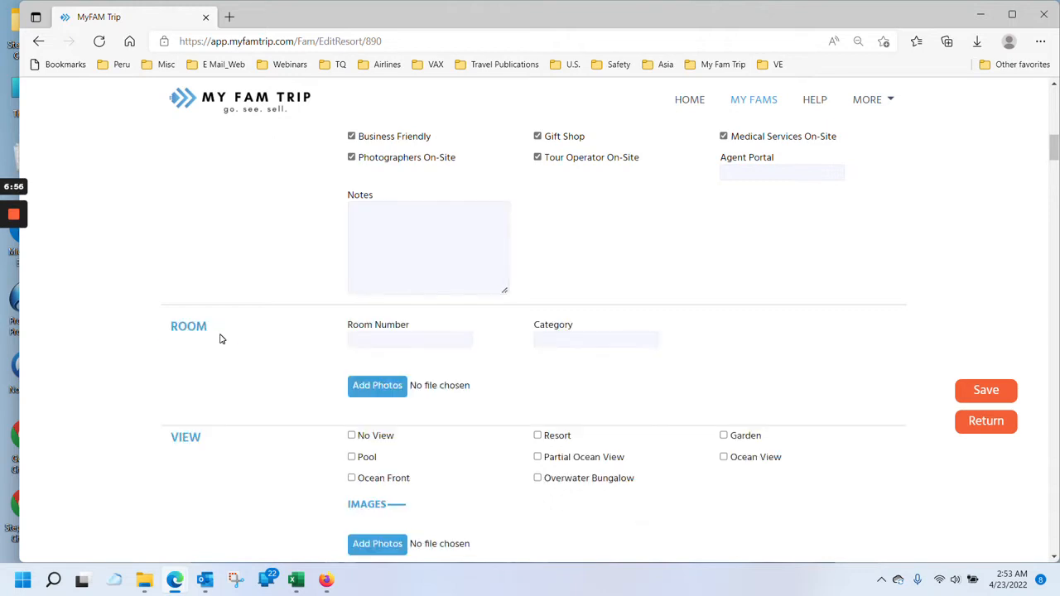
click(377, 339)
text(100)
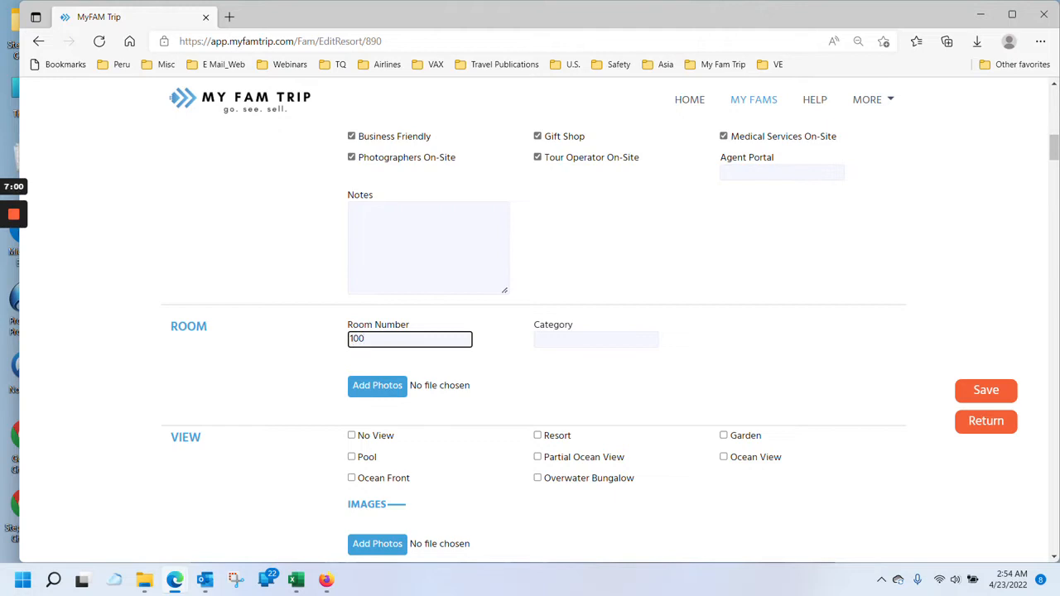
click(644, 343)
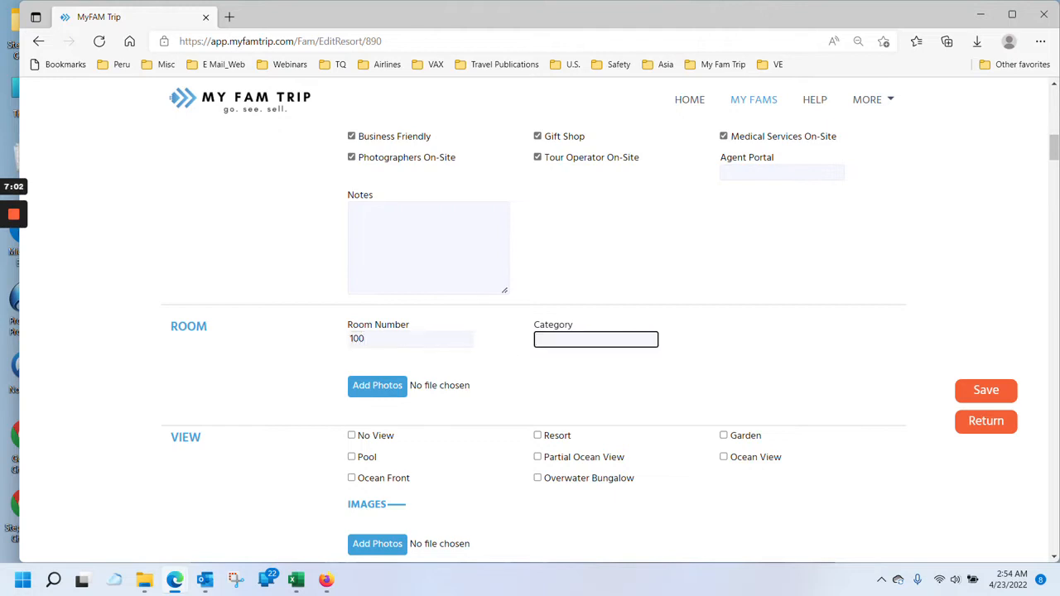
text(OF)
- Attach the photo hotel-g777cb1b76_1920.jpg from the MFT pictures folder to the room
click(378, 387)
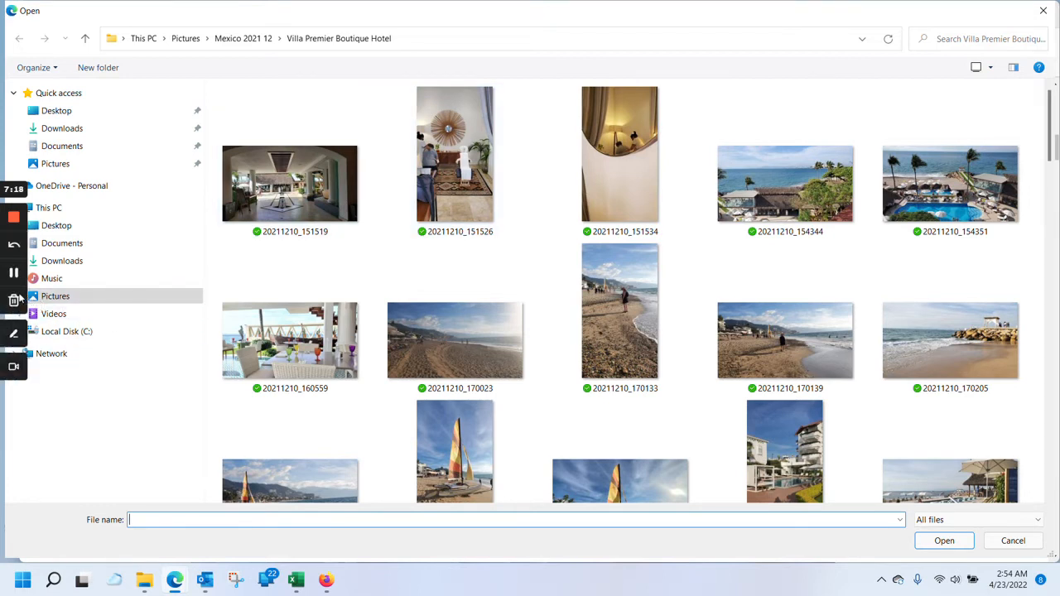
click(467, 20)
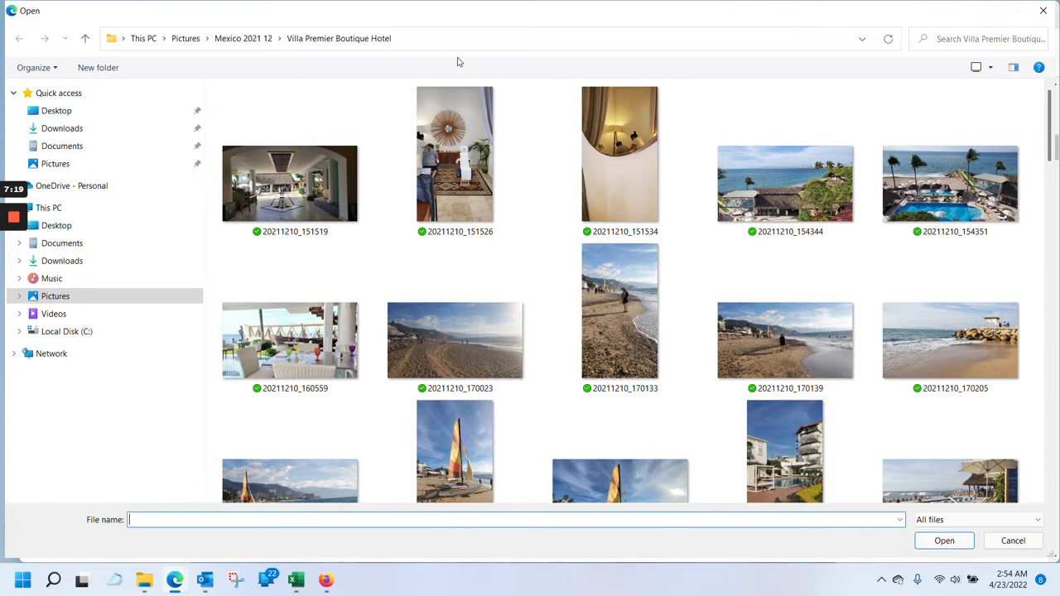
click(456, 34)
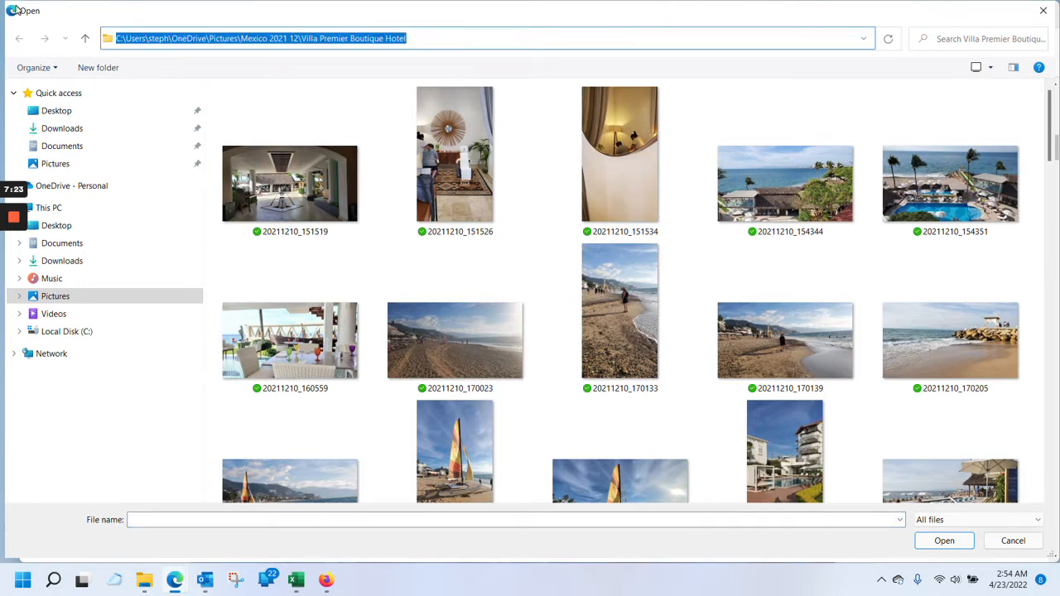
click(43, 430)
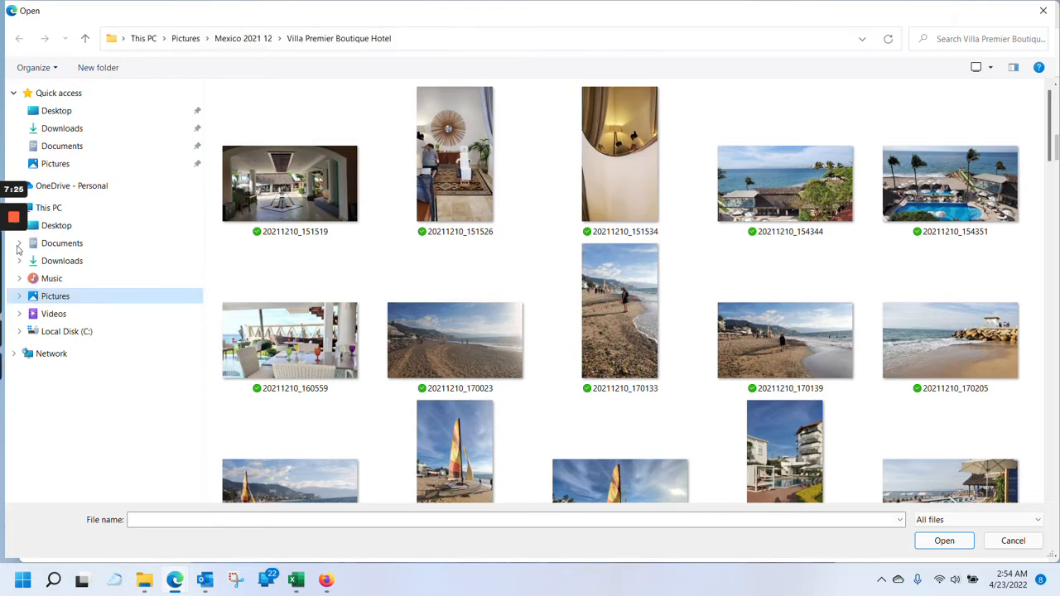
click(14, 273)
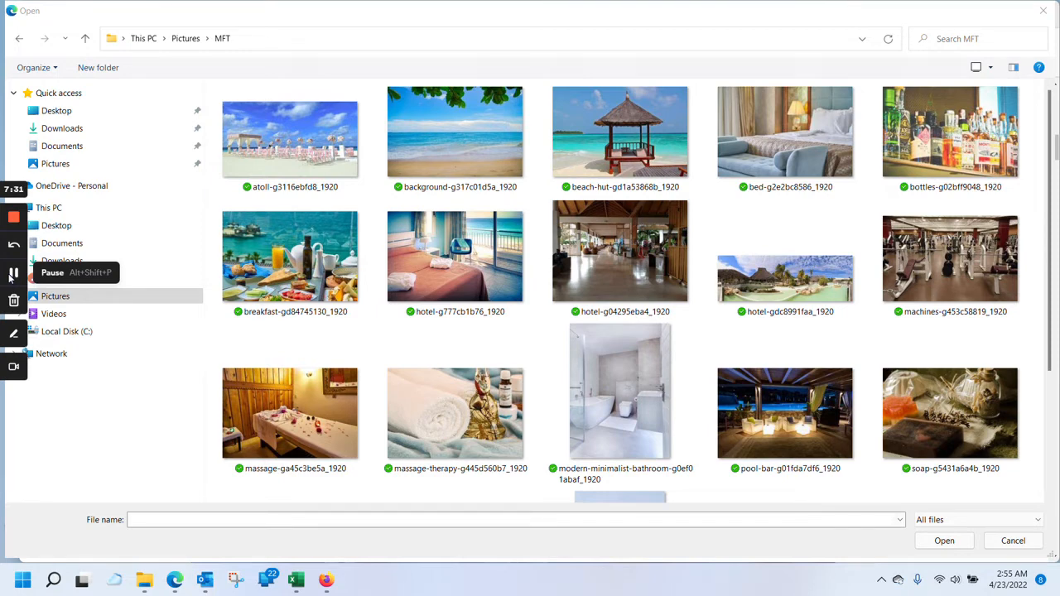
double_click(440, 263)
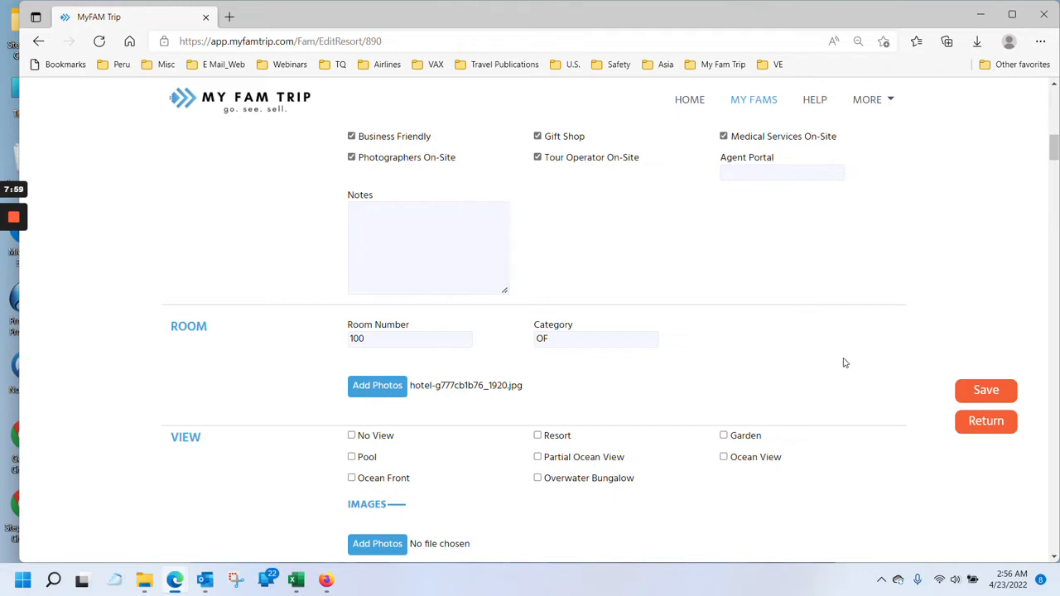
- Set the room's view to Ocean Front
scroll(861, 354, down, 1)
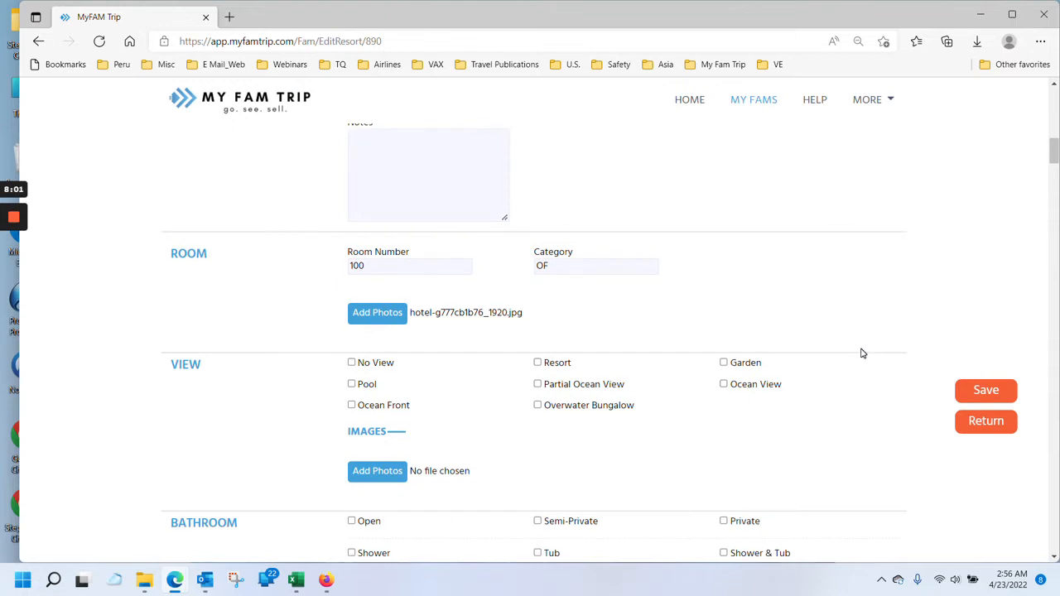
scroll(861, 354, down, 1)
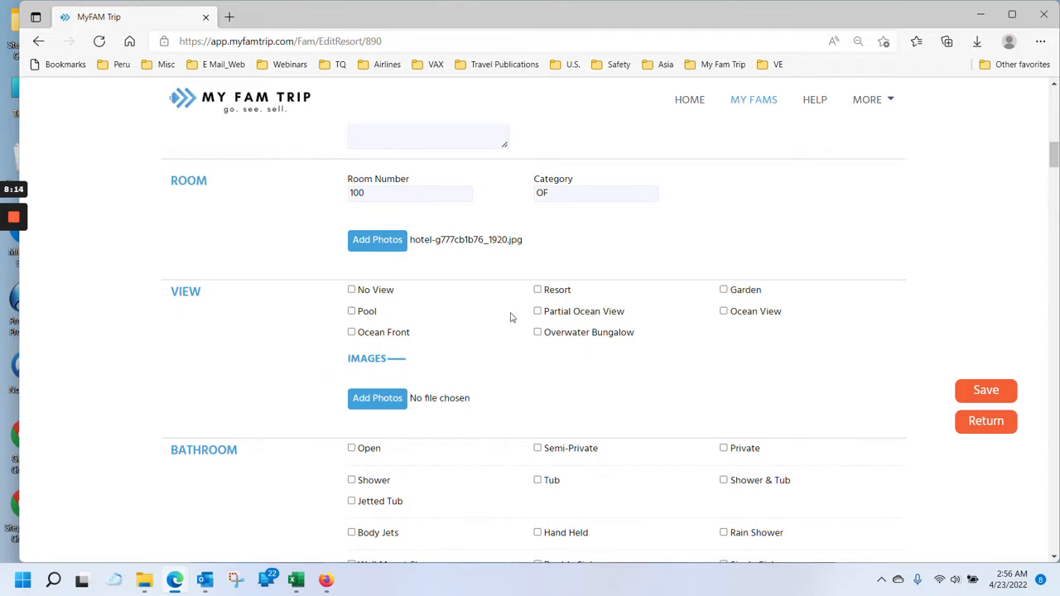
click(352, 332)
- Mark the bathroom as Semi-Private with Body Jets, Hand Held and Toilet Semi-Private, and attach the photo modern-minimalist-bathroom-g0ef01abaf_1920.jpg
scroll(398, 369, down, 3)
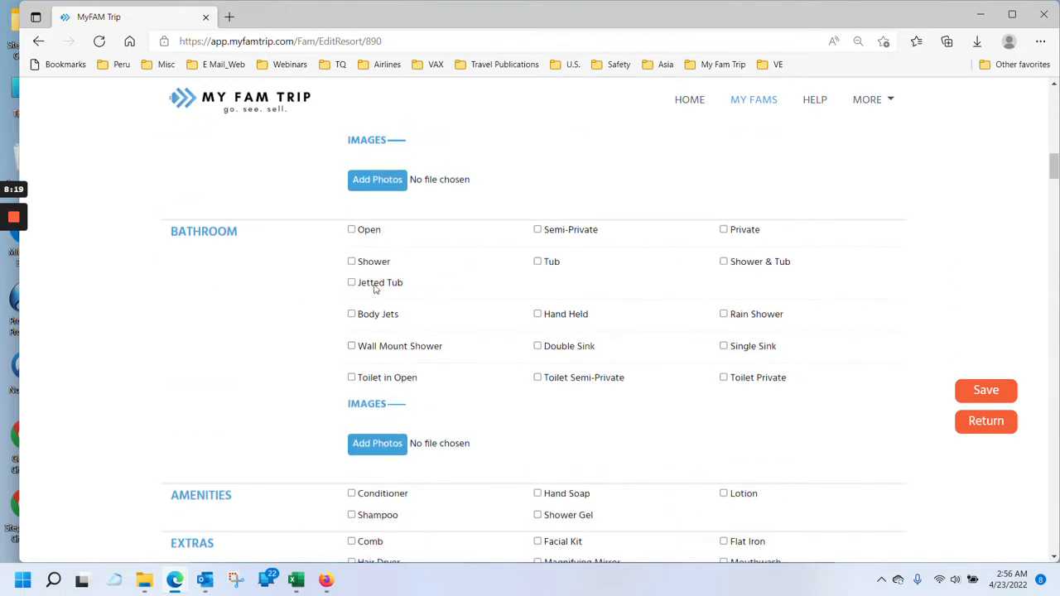
click(537, 229)
click(351, 314)
click(538, 314)
click(538, 378)
click(396, 447)
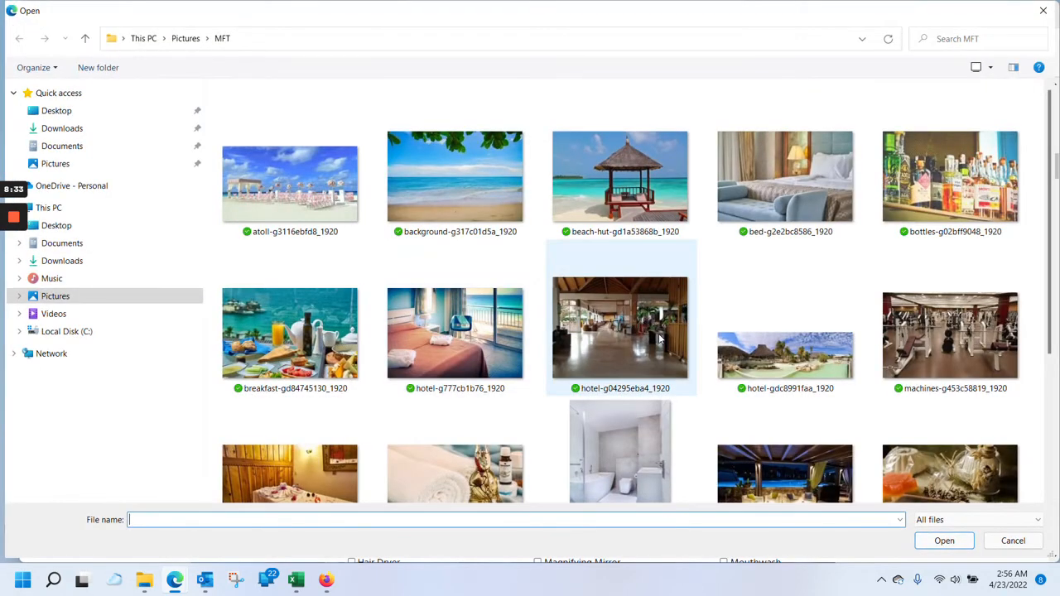
double_click(634, 446)
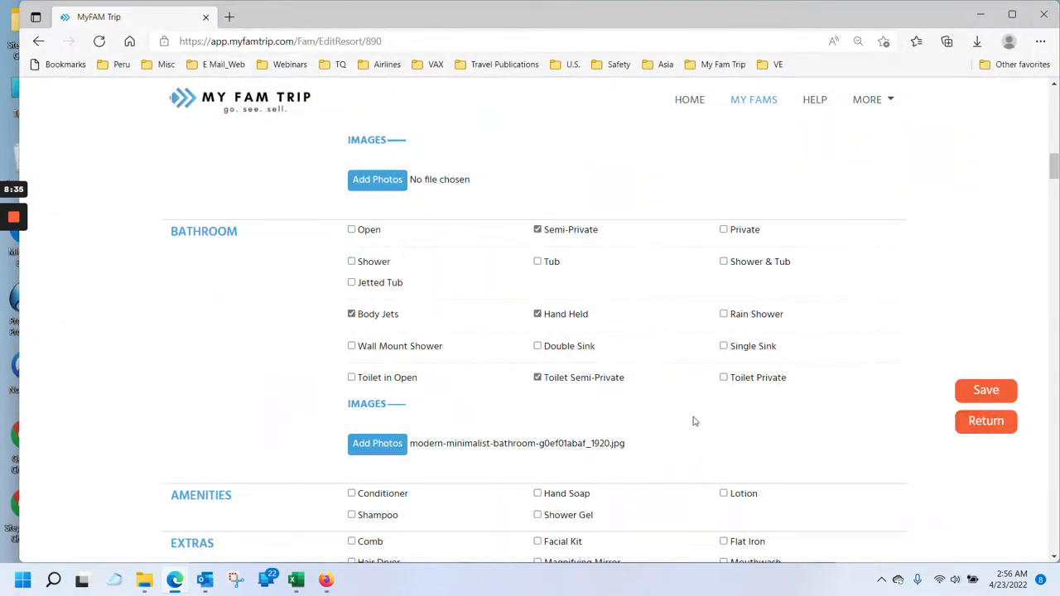
- Mark Shampoo, Conditioner, Shower Gel and Hand Soap as room amenities and save the inspection
scroll(476, 388, down, 3)
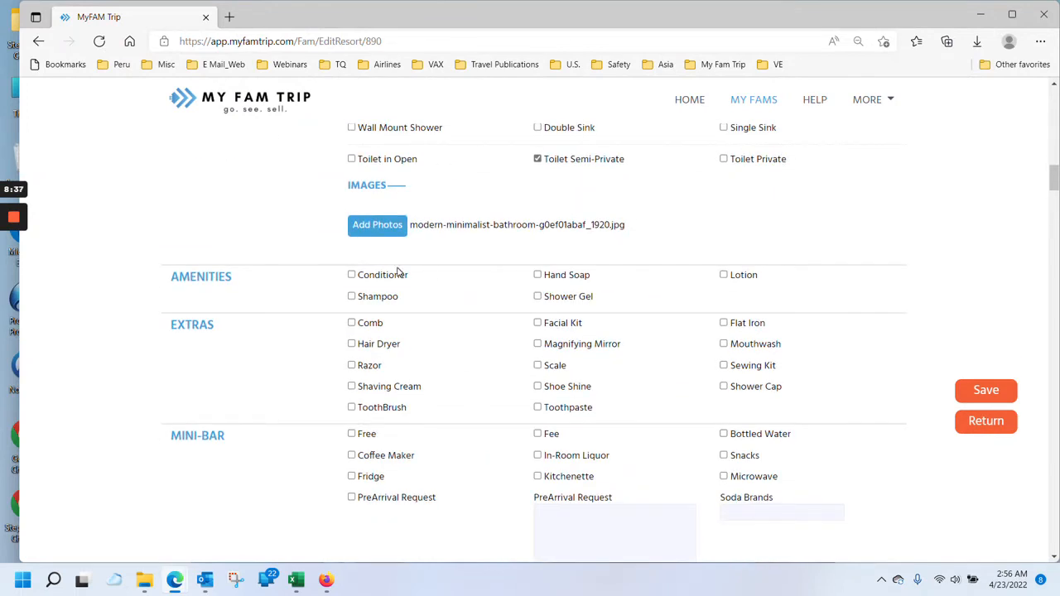
click(351, 296)
click(351, 274)
click(538, 297)
click(537, 275)
click(981, 390)
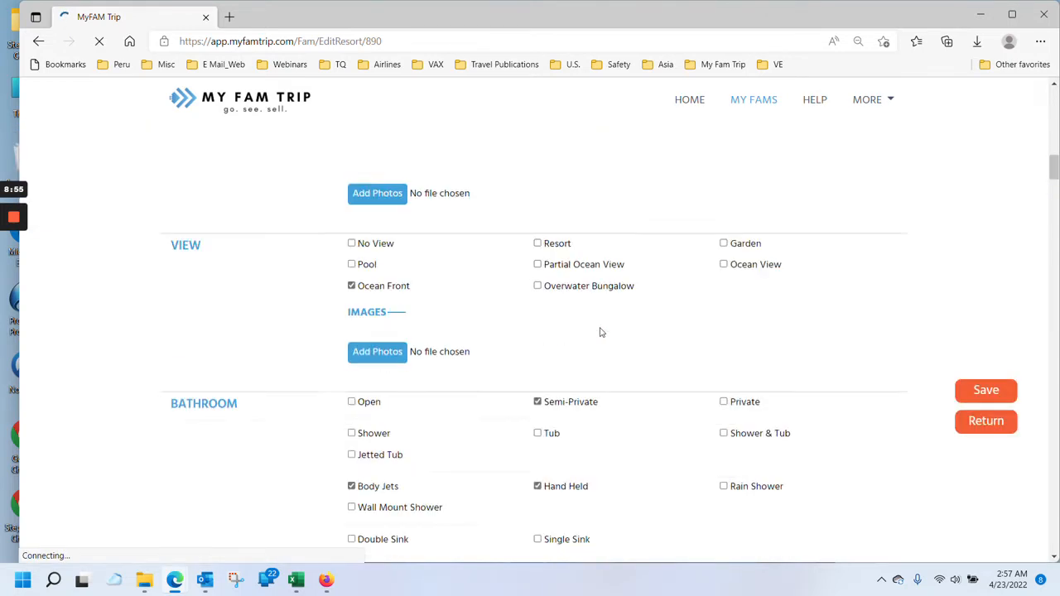
- Review the saved room and bathroom photos along with the basics, view and bathroom options
scroll(600, 331, down, 5)
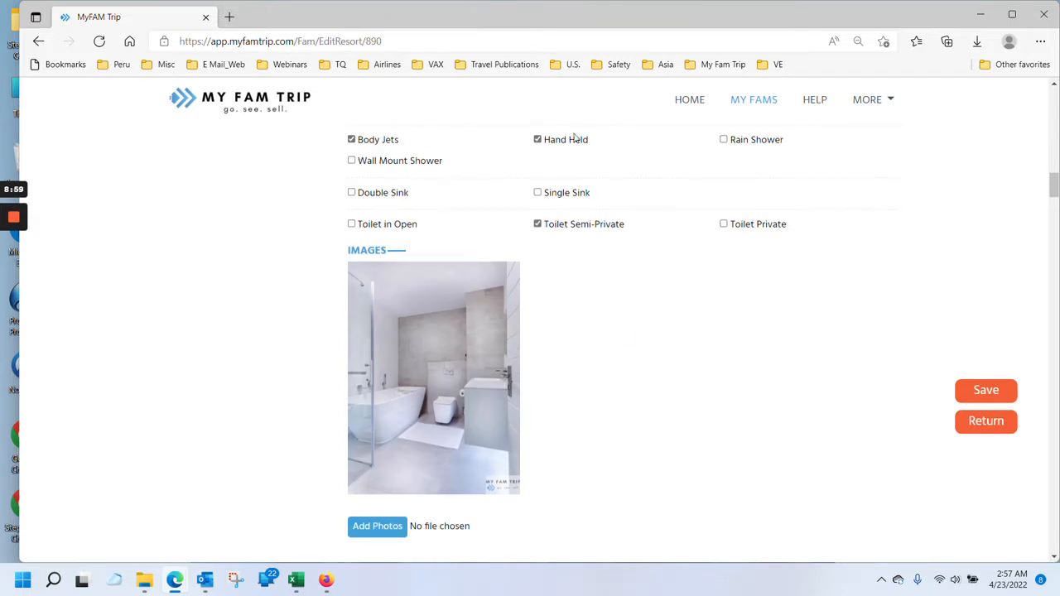
scroll(620, 322, up, 9)
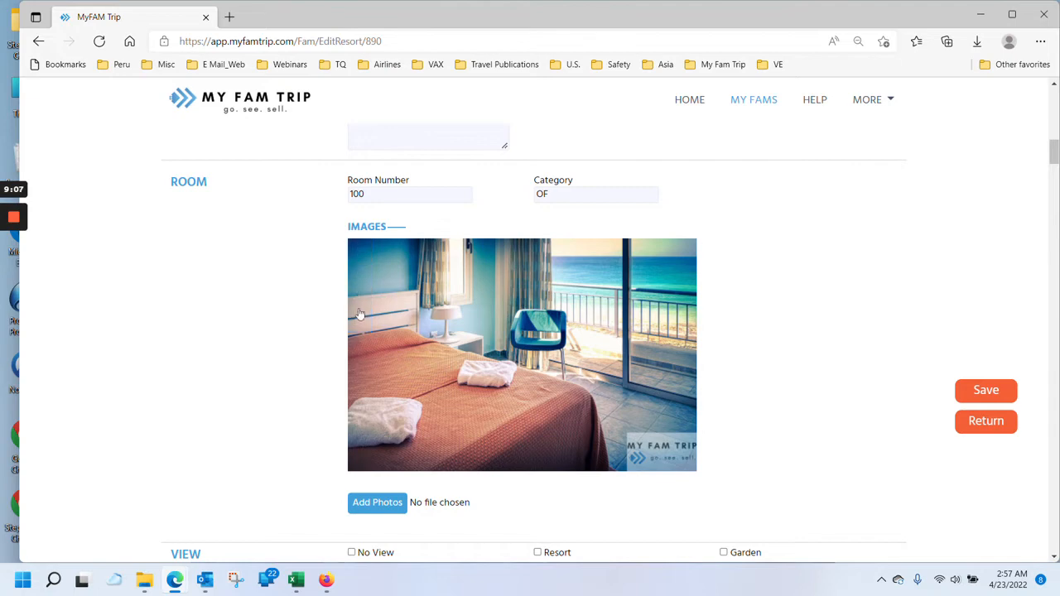
scroll(747, 400, down, 3)
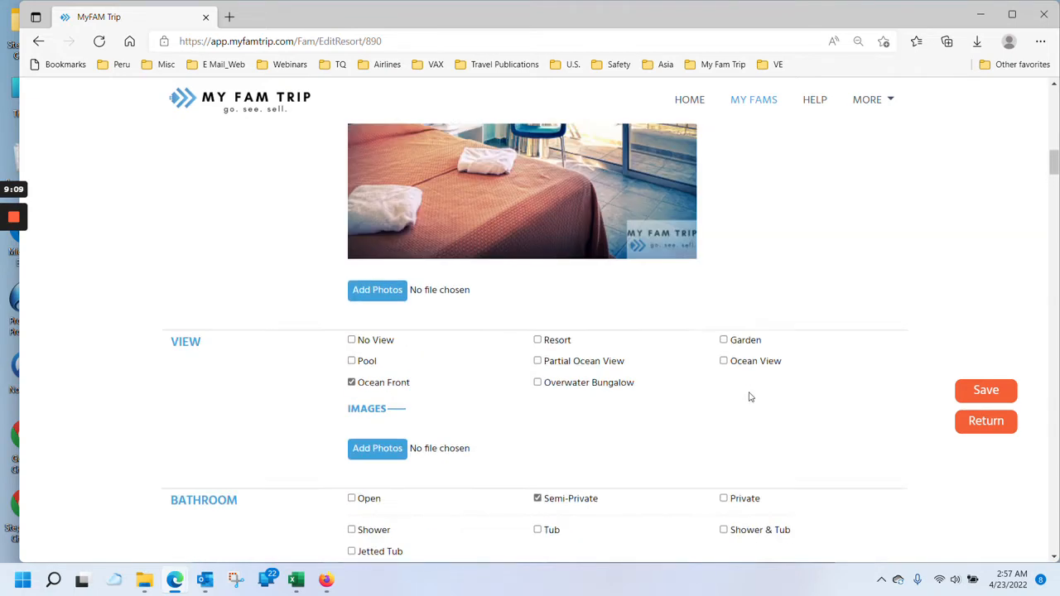
scroll(749, 397, up, 4)
scroll(750, 397, up, 1)
scroll(749, 397, down, 1)
scroll(749, 397, up, 1)
scroll(750, 397, down, 1)
scroll(749, 398, up, 3)
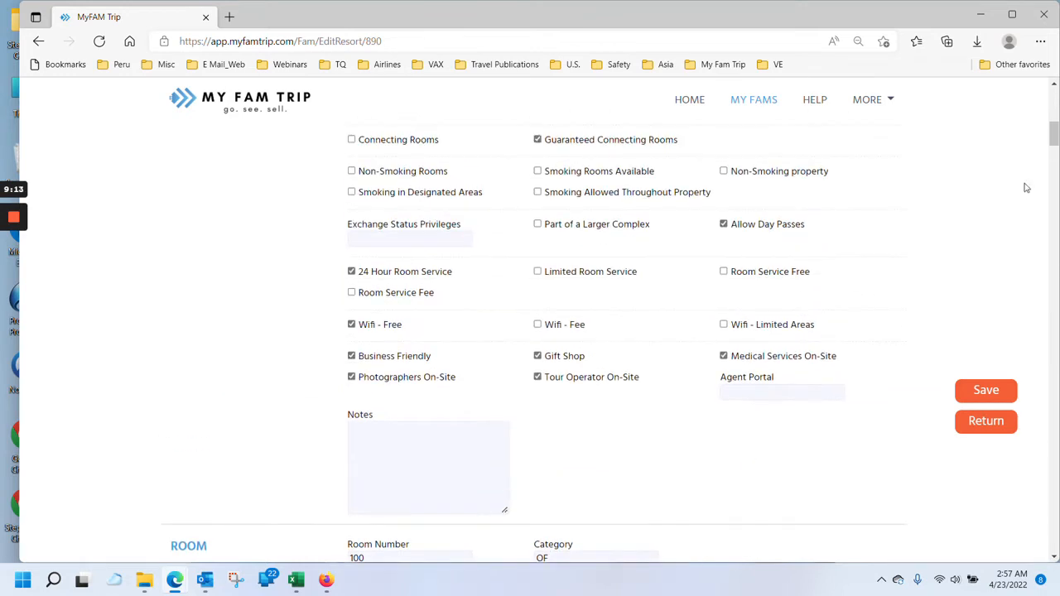
drag(1051, 143, 1052, 160)
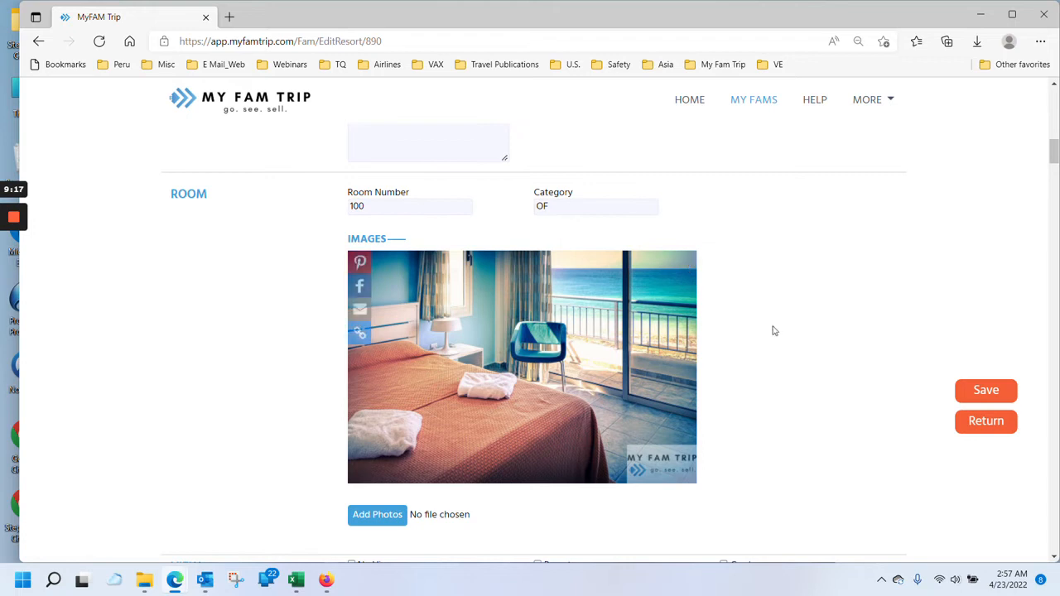
scroll(789, 331, down, 4)
scroll(789, 331, up, 1)
scroll(789, 331, down, 3)
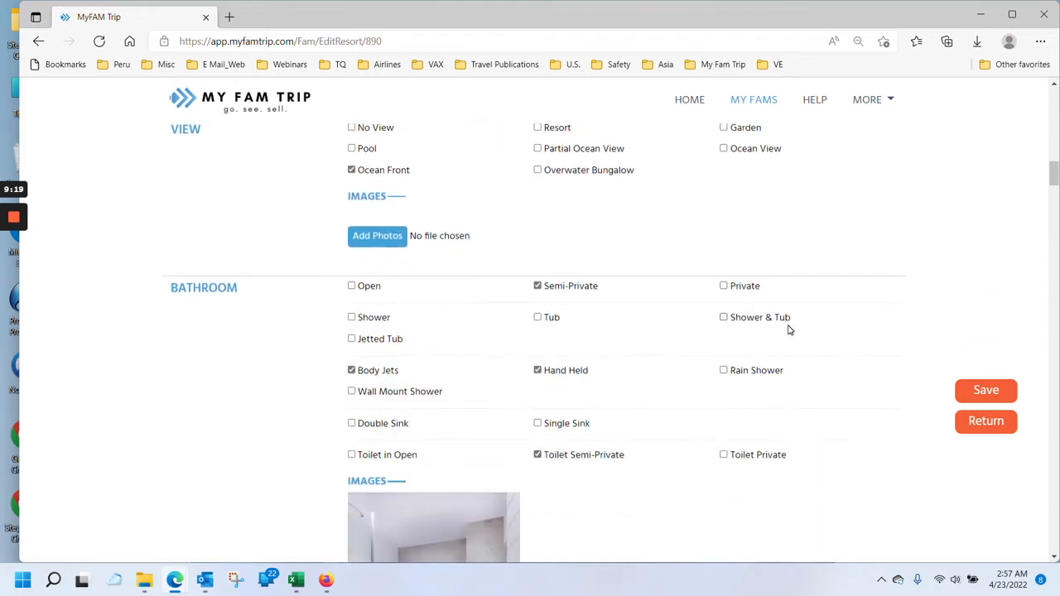
- Mark Hair Dryer, Razor, Shaving Cream, ToothBrush, Shoe Shine and Scale as the room's extras
scroll(790, 330, down, 8)
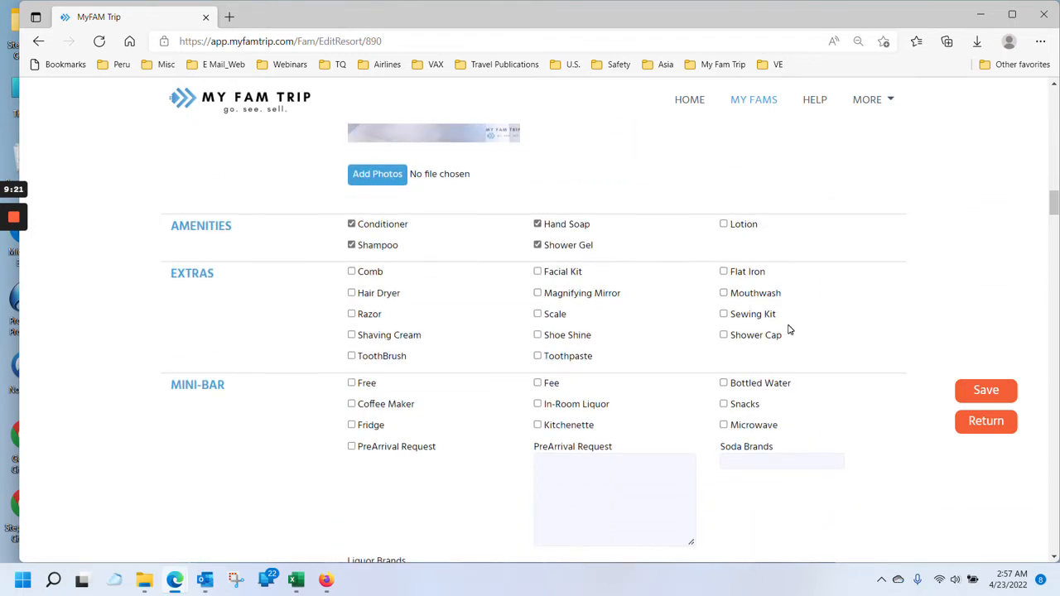
click(351, 294)
click(351, 314)
click(351, 335)
click(351, 356)
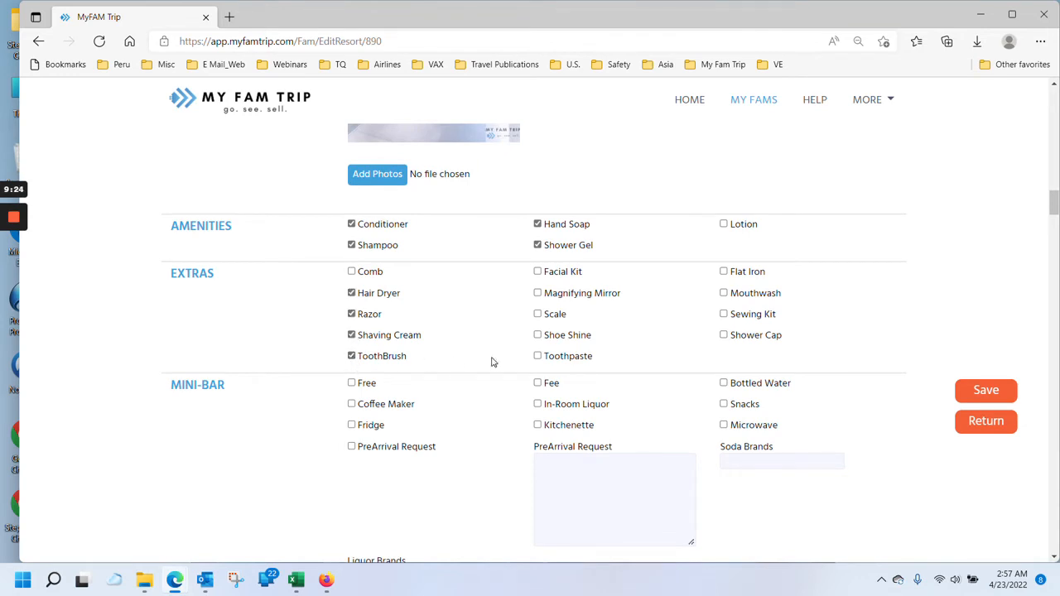
click(537, 336)
click(538, 314)
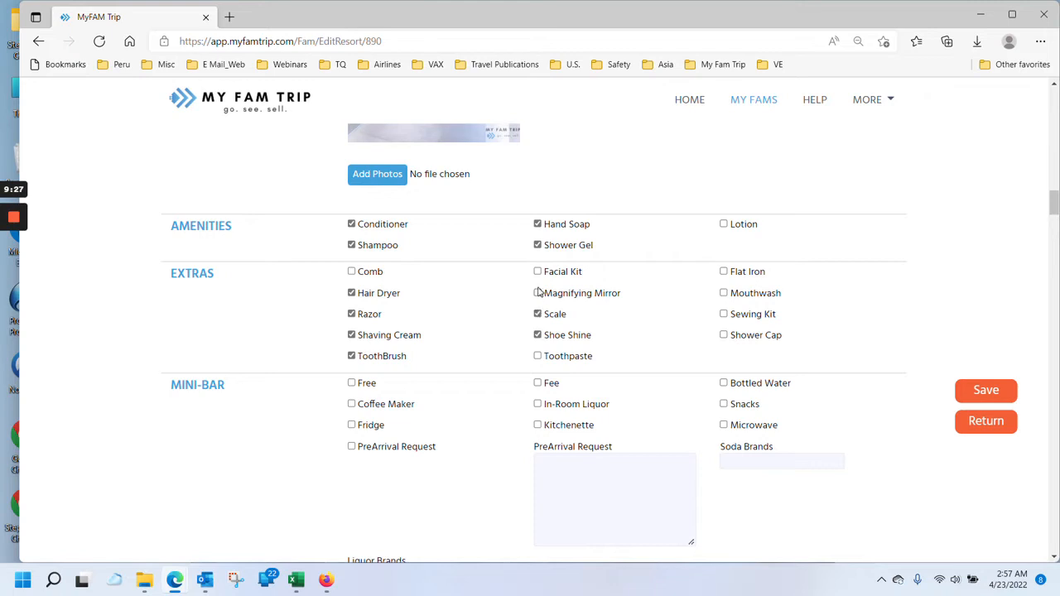
- Mark the mini-bar as Free with Coffee Maker, Fridge, PreArrival Request, In-Room Liquor, Snacks and Bottled Water
click(352, 405)
click(352, 426)
click(537, 404)
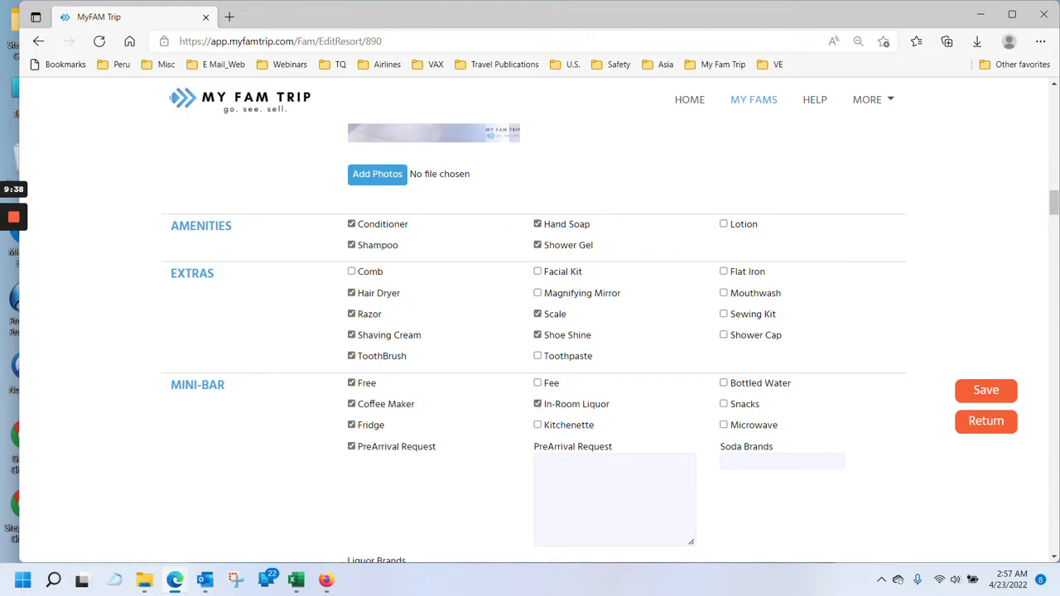
click(725, 404)
click(725, 385)
- Look over the mini-bar's PreArrival Request, Soda Brands and Liquor Brands fields
scroll(717, 432, down, 2)
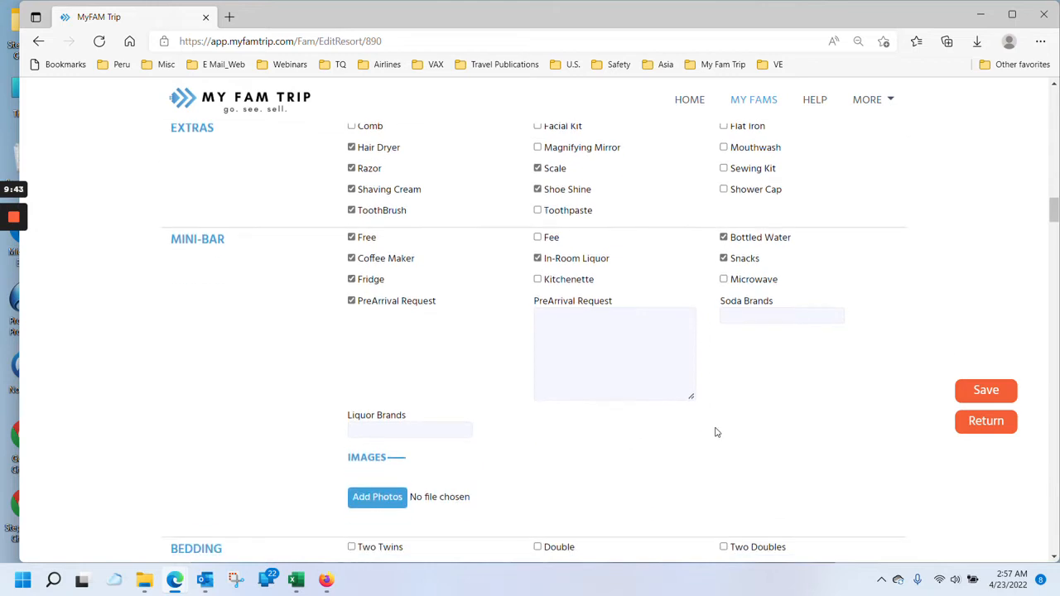
click(614, 353)
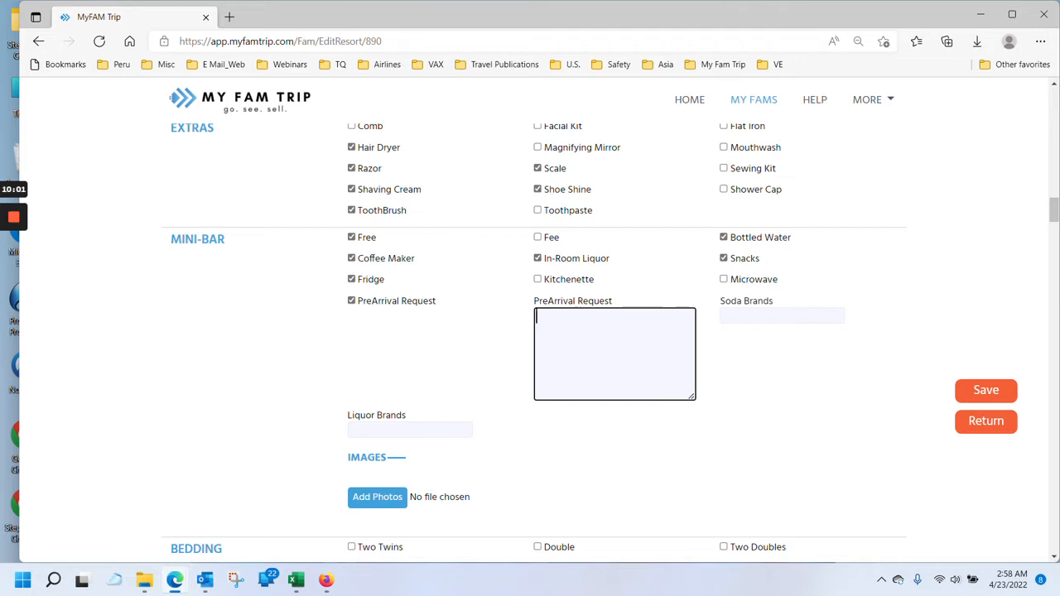
click(782, 316)
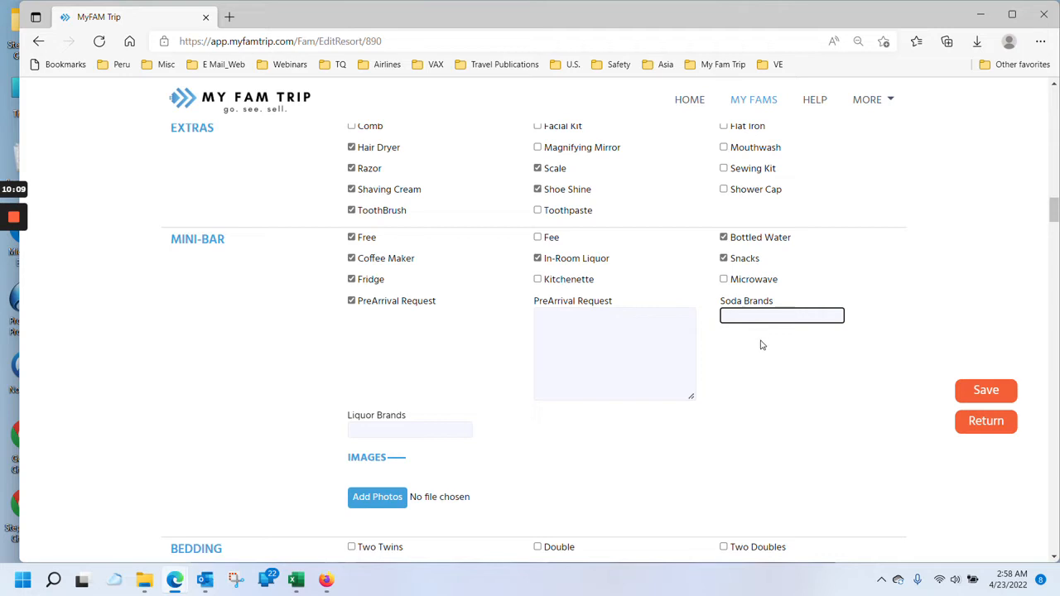
scroll(458, 472, down, 3)
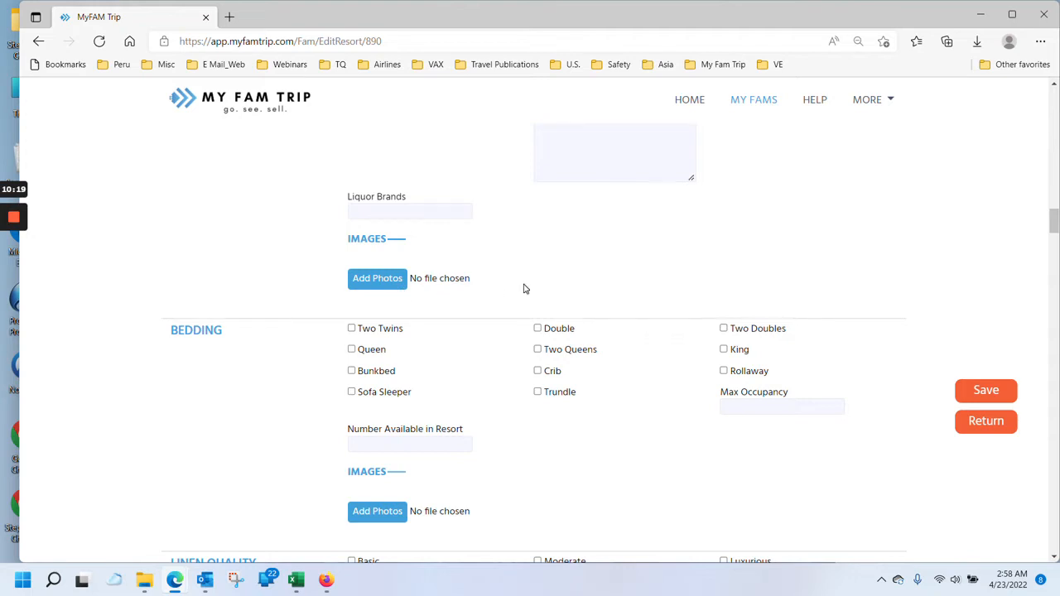
scroll(523, 288, up, 1)
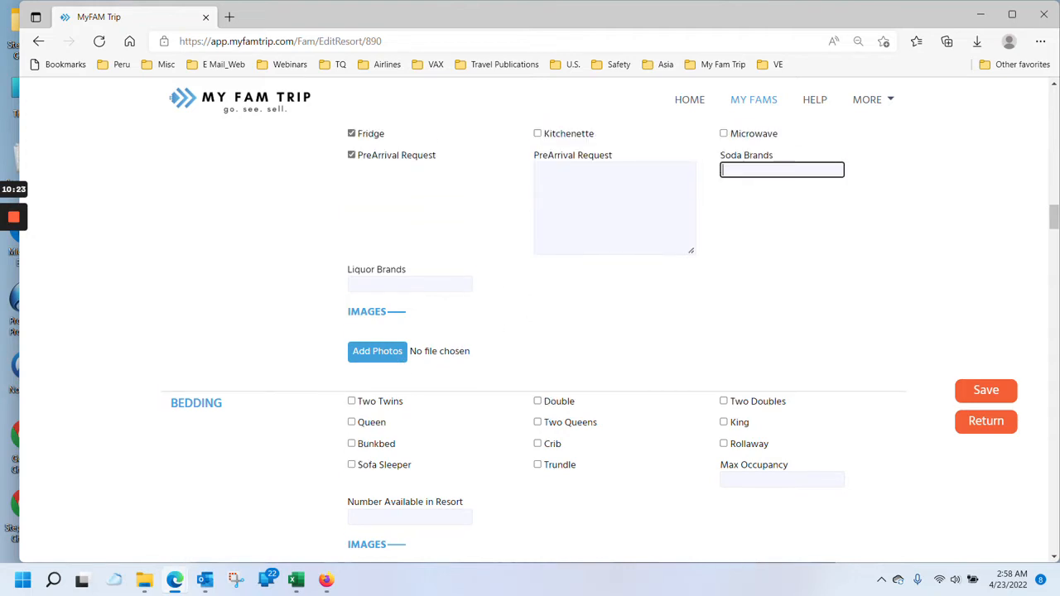
click(406, 284)
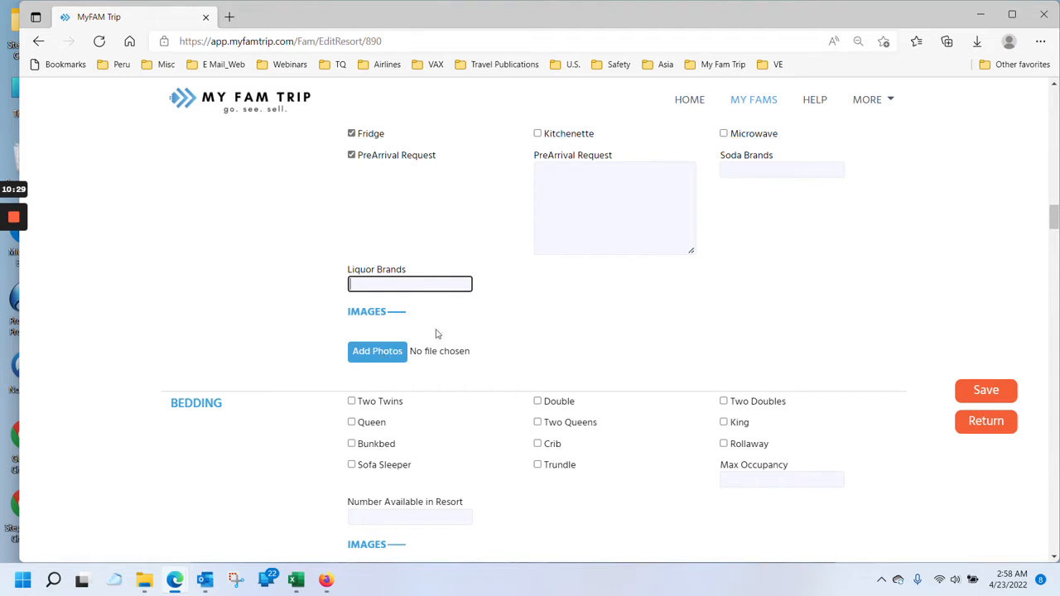
- Set the room's bedding to King and its linen quality to Luxurious
scroll(545, 307, down, 2)
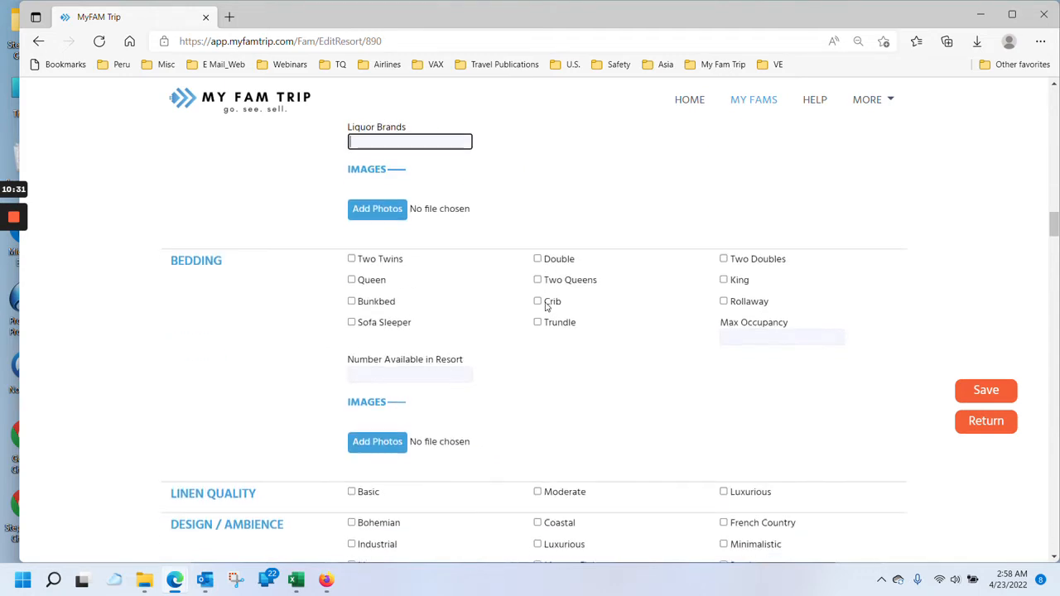
click(724, 278)
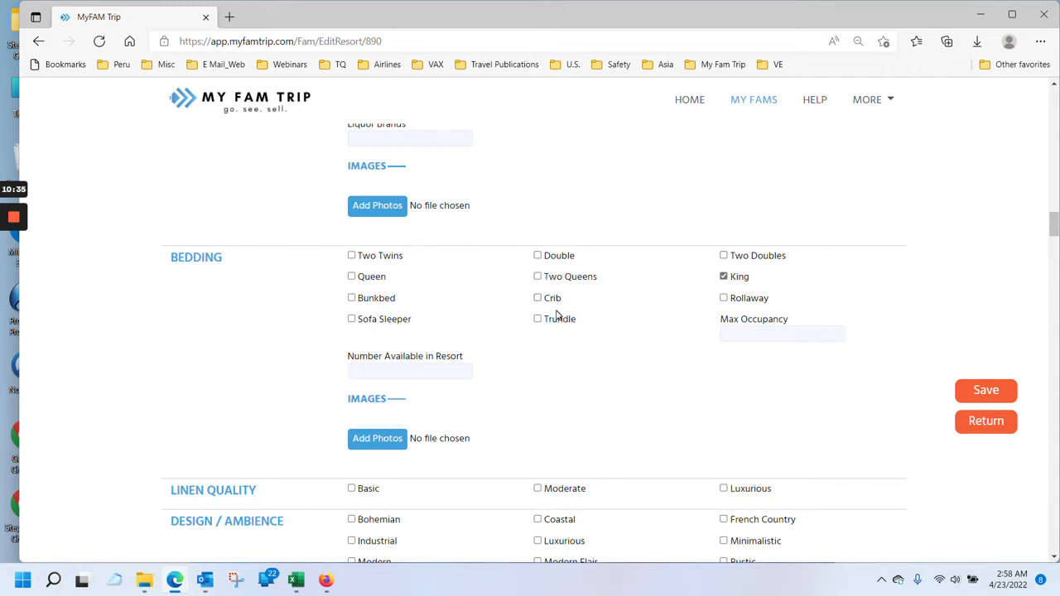
click(771, 334)
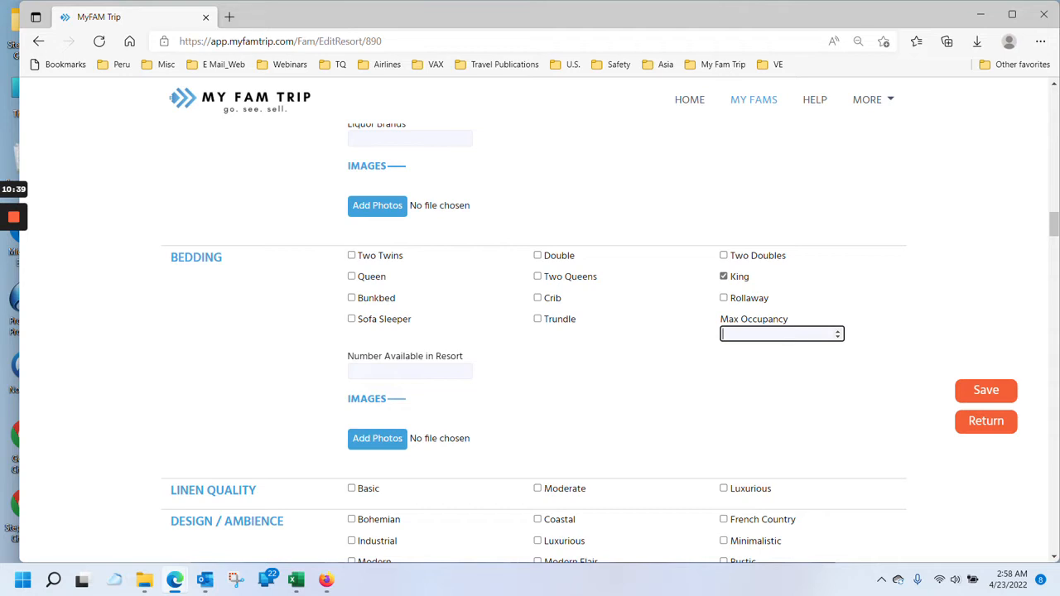
click(418, 372)
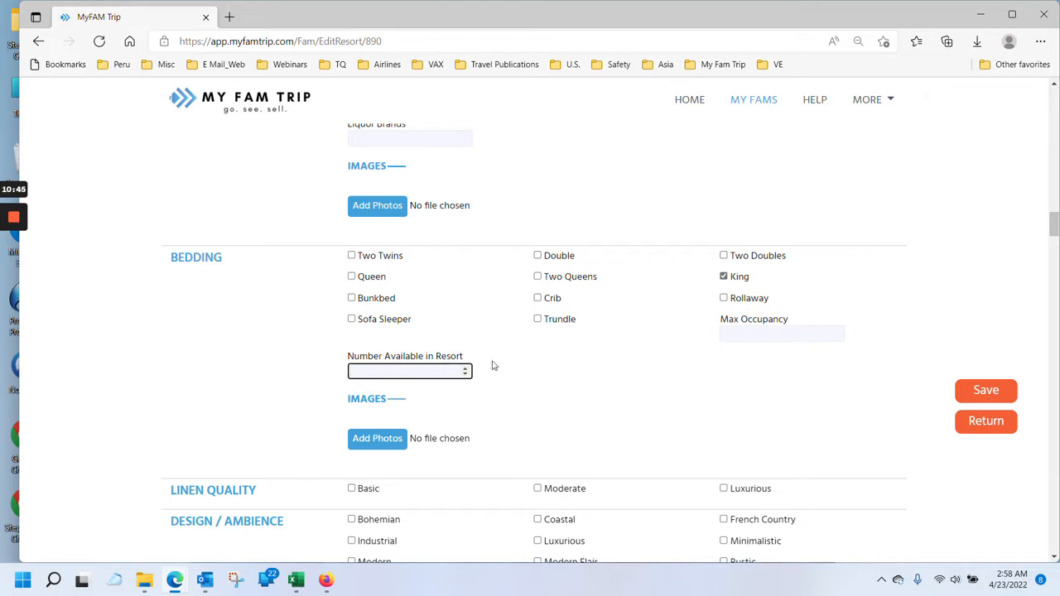
scroll(522, 361, up, 1)
scroll(521, 361, down, 4)
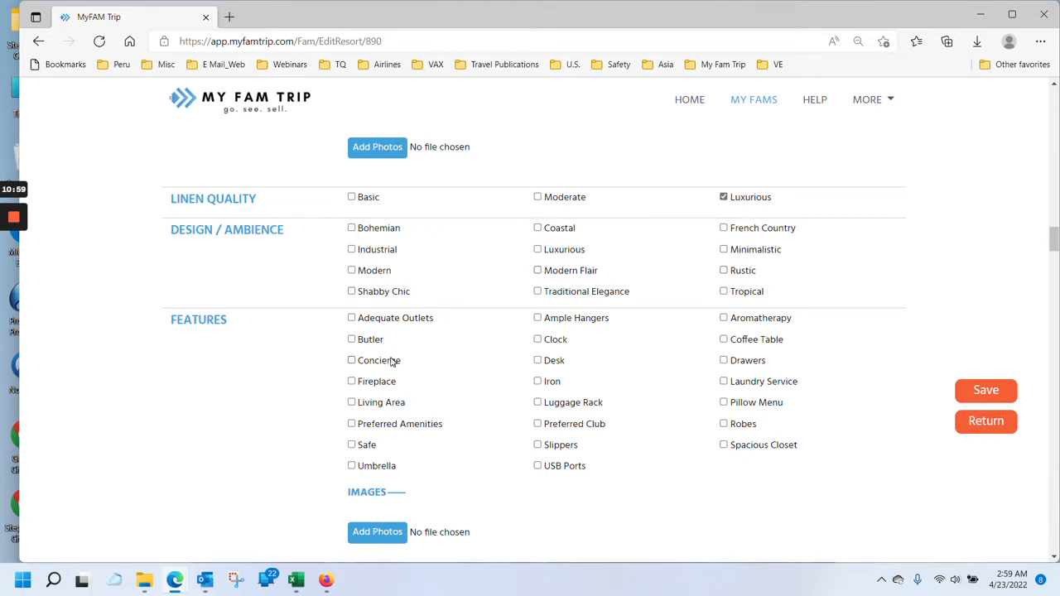
- Mark Adequate Outlets, Butler, Ample Hangers, Clock, Desk, Iron, Luggage Rack and Preferred Club as room features
scroll(462, 369, down, 5)
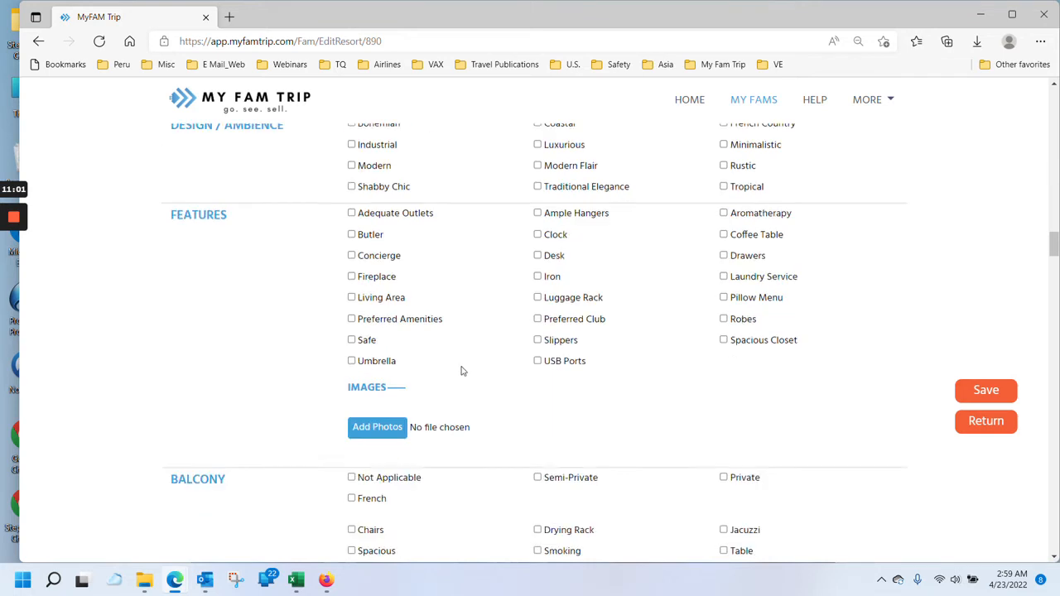
scroll(461, 370, up, 3)
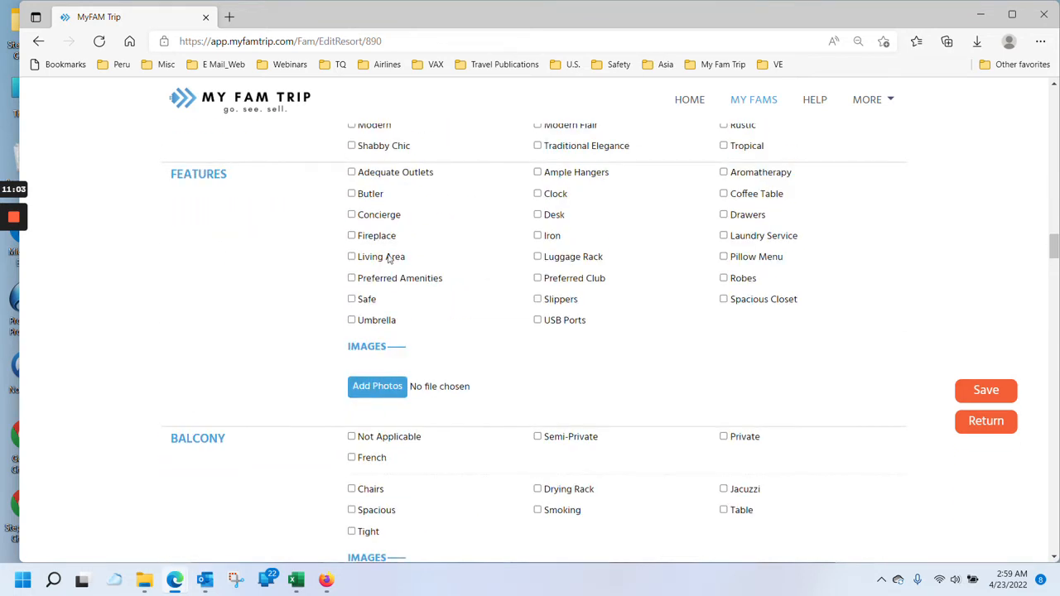
click(351, 194)
click(351, 172)
click(537, 173)
click(538, 195)
click(537, 215)
click(538, 236)
click(538, 278)
click(537, 257)
scroll(481, 368, down, 2)
scroll(481, 367, up, 2)
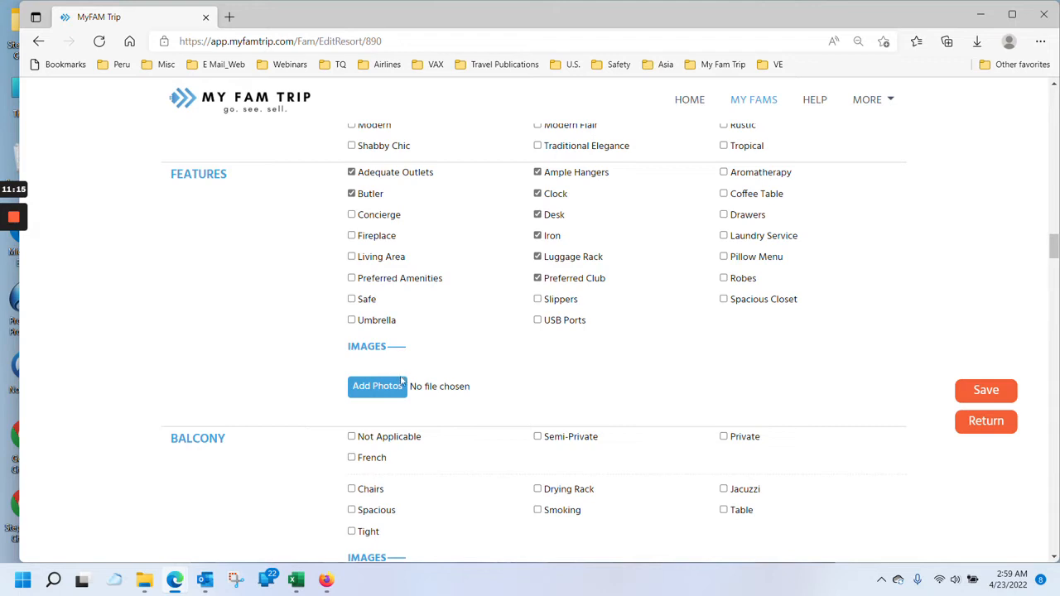
- Mark the balcony as Private and Spacious with a Jacuzzi, and save the inspection
scroll(407, 381, down, 2)
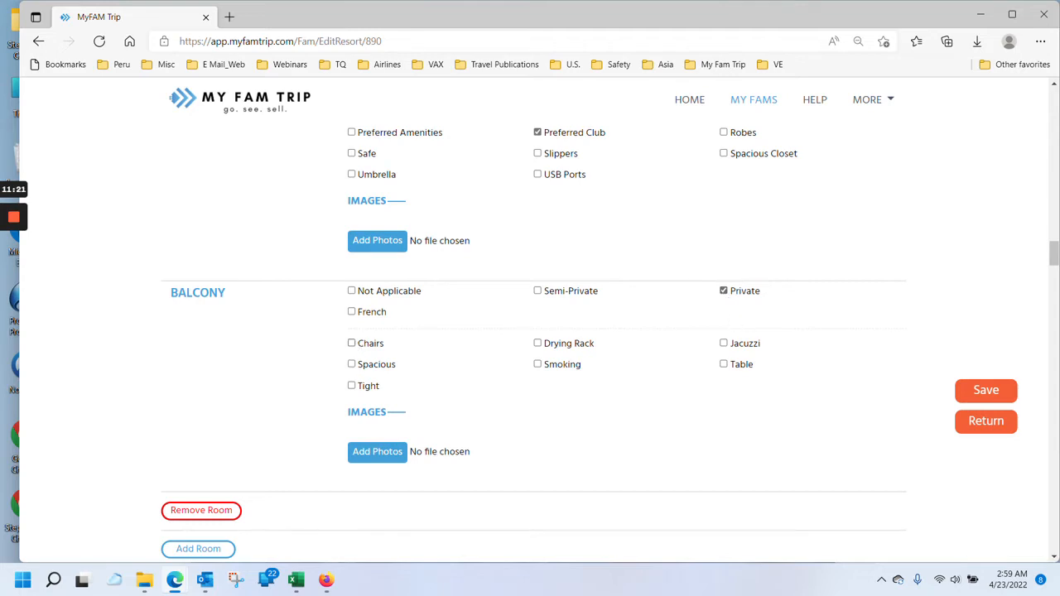
click(351, 363)
click(724, 342)
scroll(722, 347, down, 2)
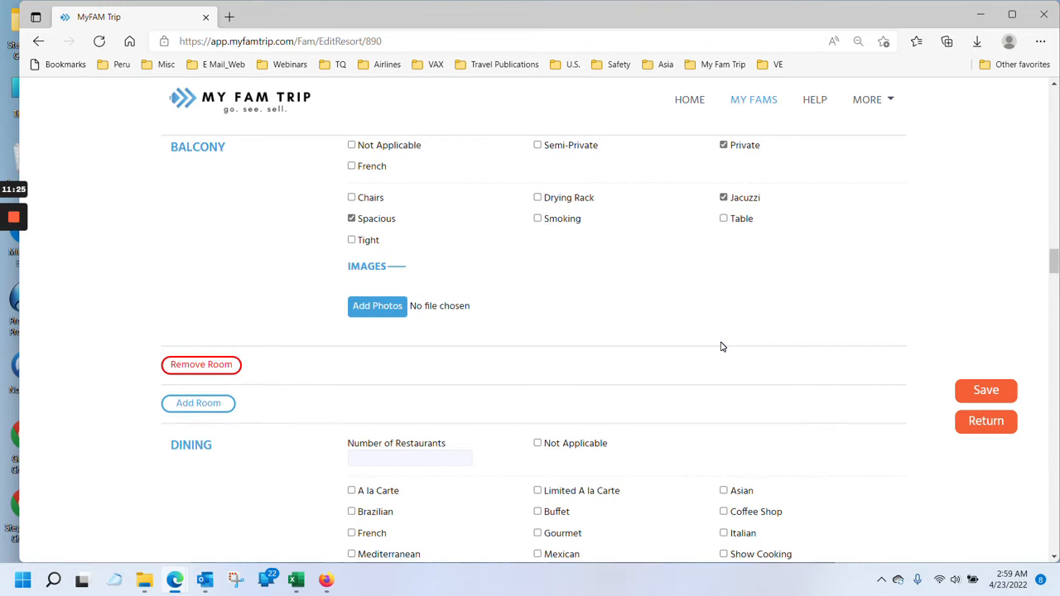
click(984, 390)
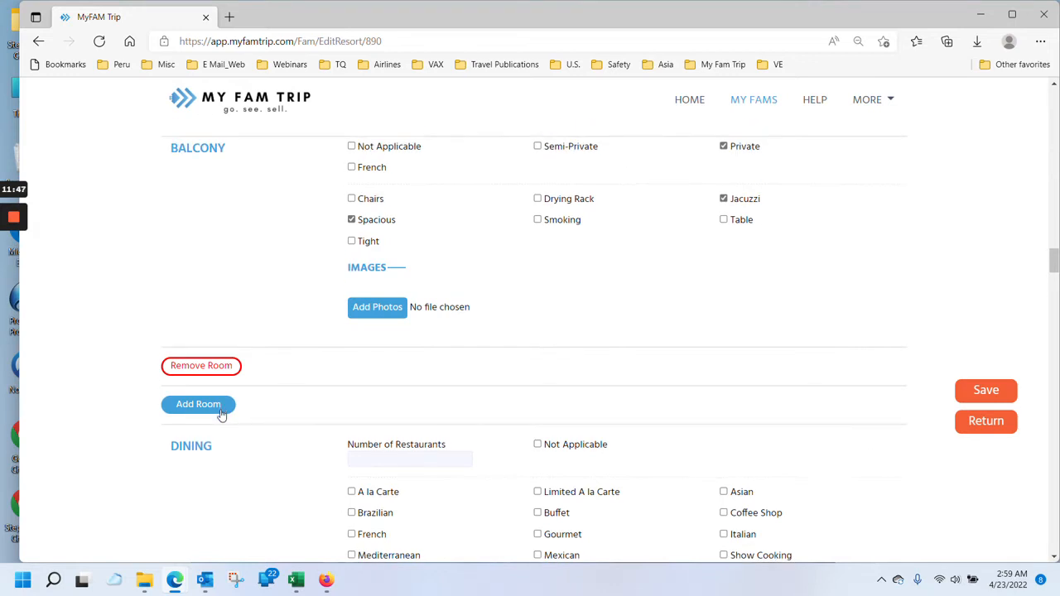
- Enter the number of restaurants and mark A la Carte, Buffet, Coffee Shop, Italian and Pre-Trip Reservations under dining
scroll(220, 421, down, 3)
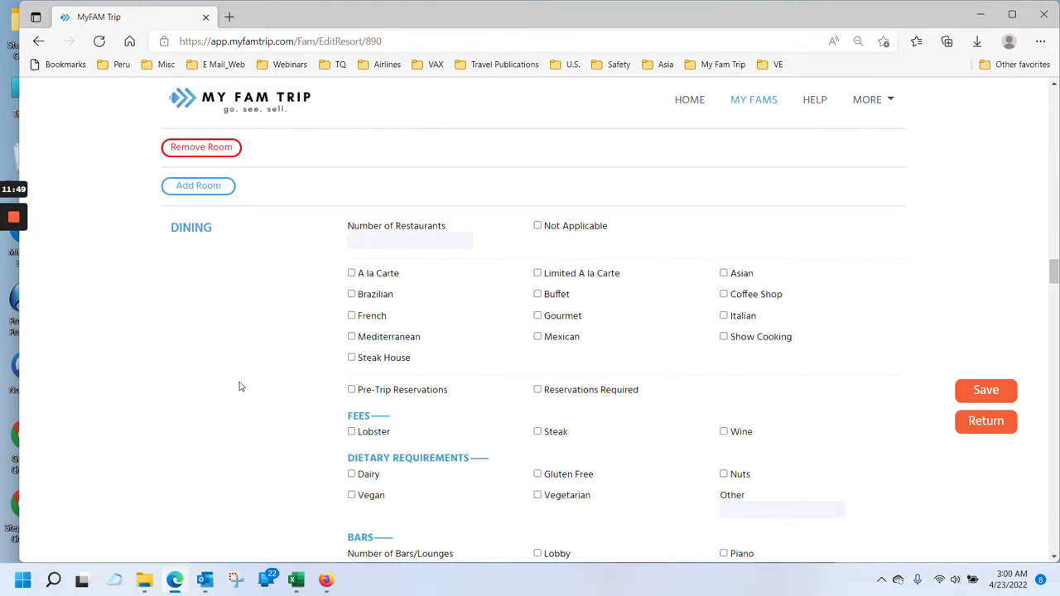
scroll(240, 386, down, 1)
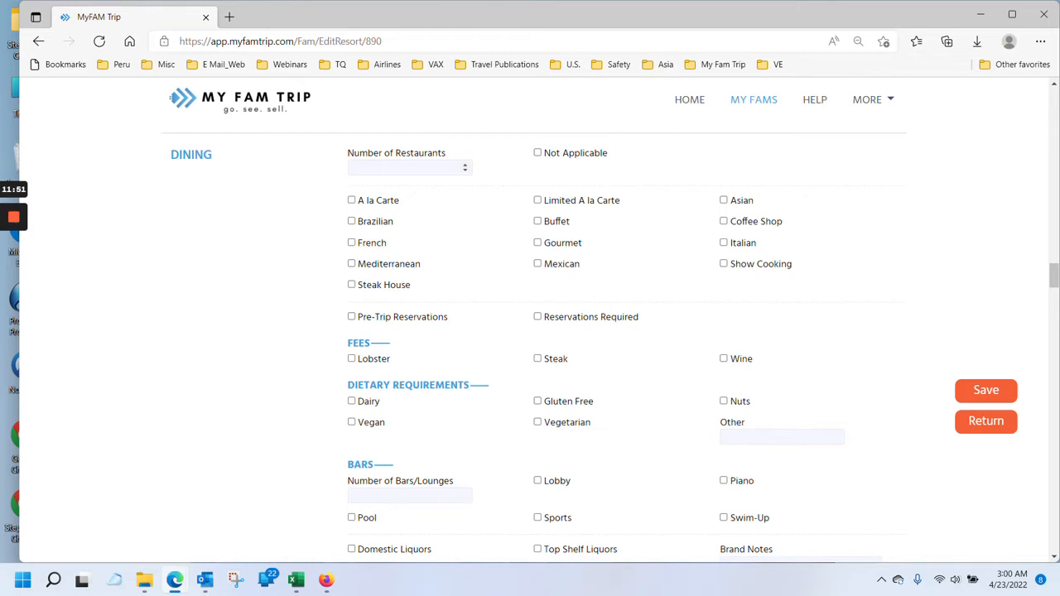
click(407, 167)
click(351, 200)
click(538, 221)
click(723, 221)
click(724, 242)
click(351, 319)
- Set the number of bars/lounges to 9 and mark Lobby, Sports, Pool and Domestic Liquors
scroll(361, 459, down, 2)
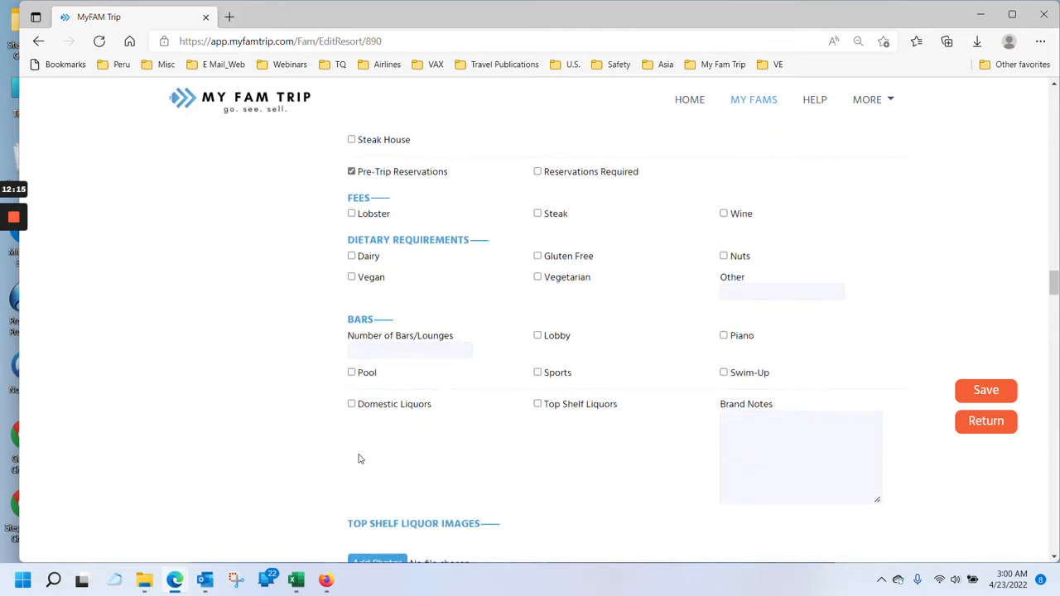
click(368, 350)
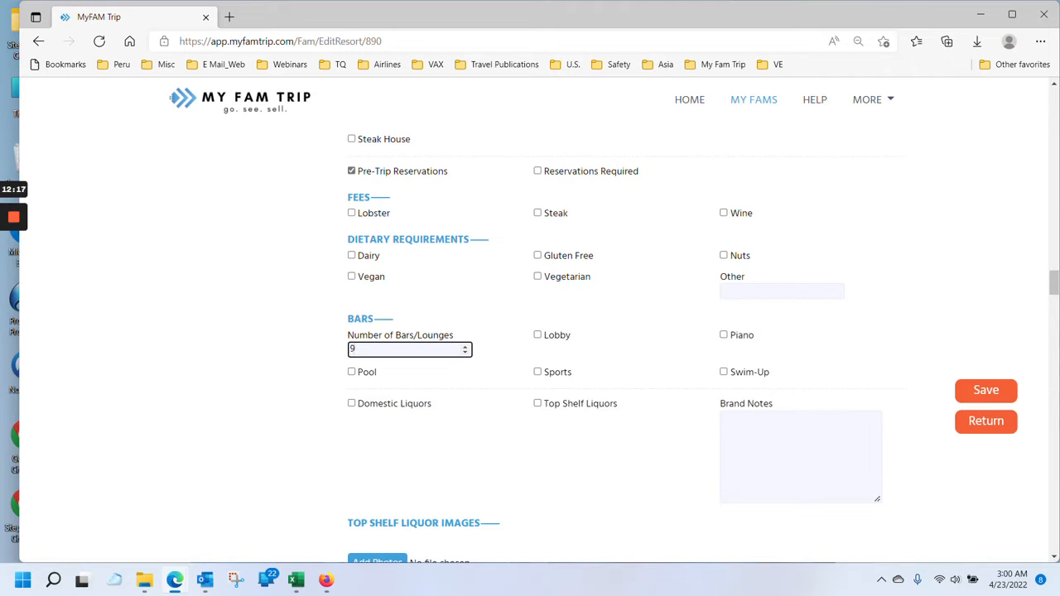
click(538, 335)
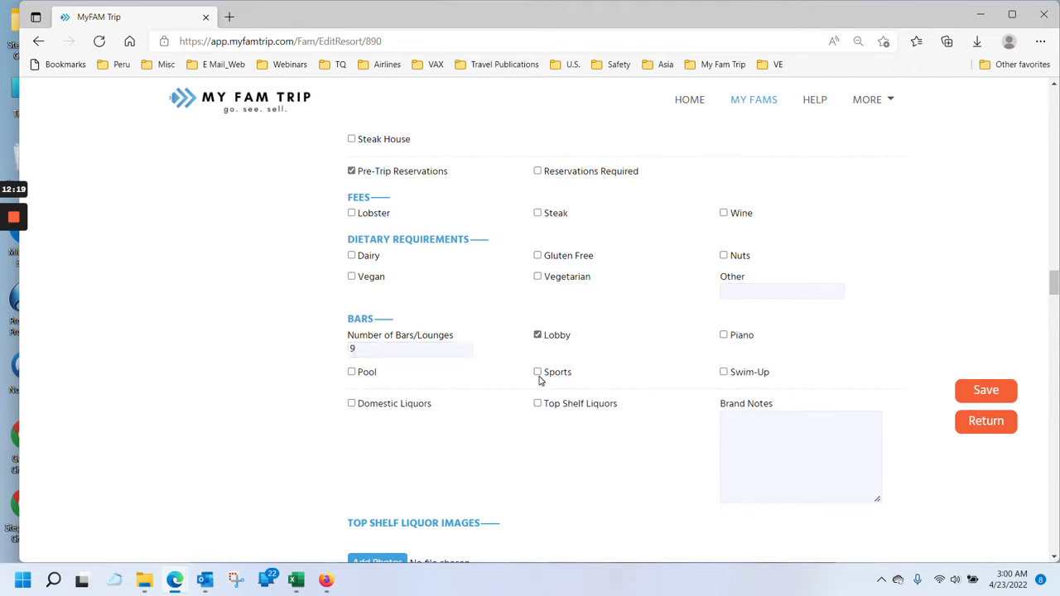
click(539, 373)
scroll(627, 450, down, 1)
- Attach the photo bottles-g02bff9048_1920.jpg to the top shelf liquor images
click(383, 494)
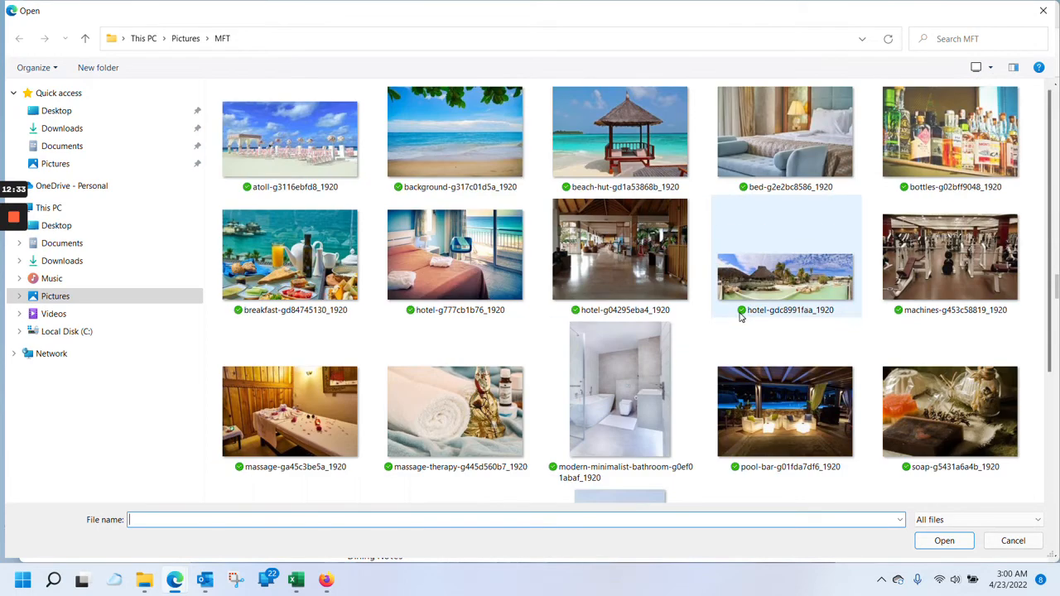
scroll(739, 314, down, 2)
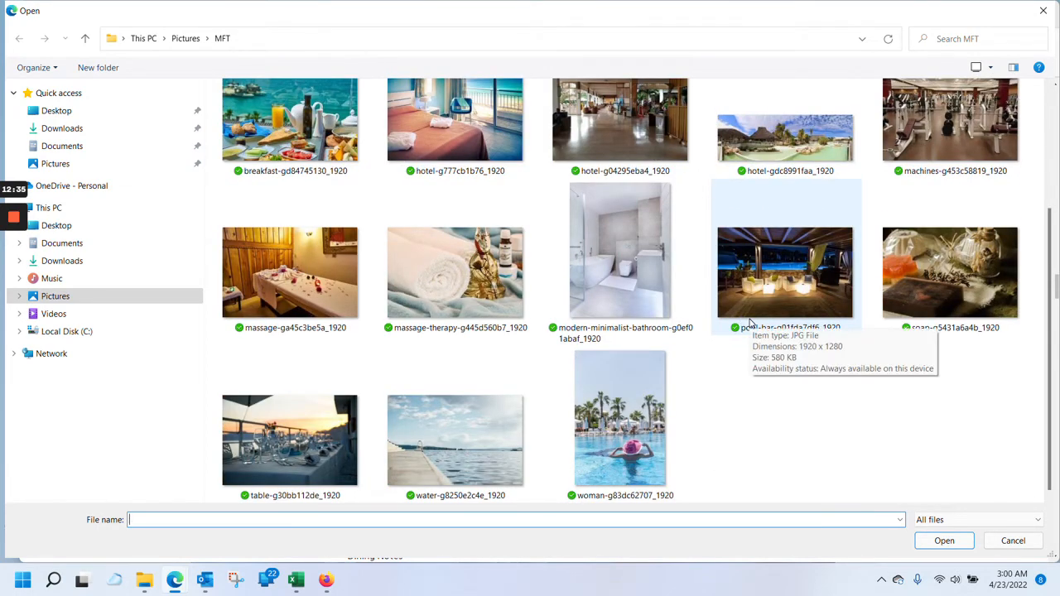
scroll(733, 305, up, 2)
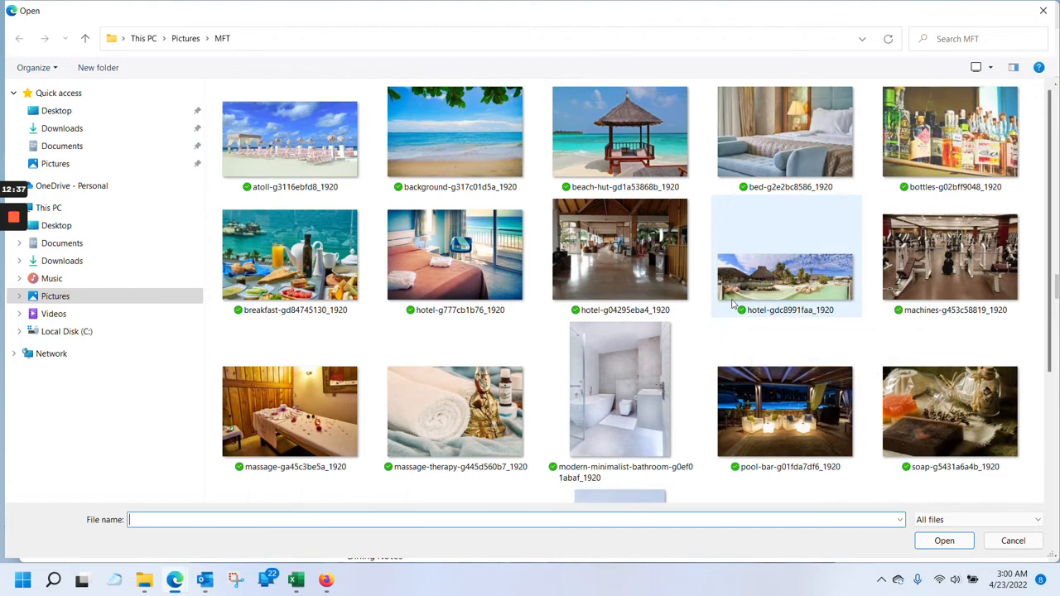
double_click(928, 139)
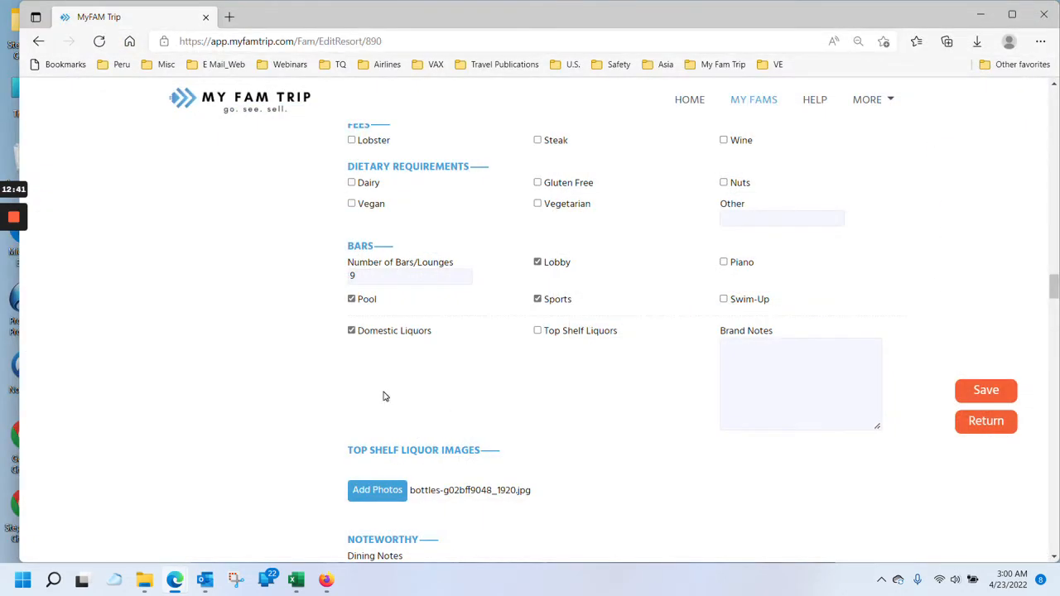
- Attach the photo table-g30bb112de_1920.jpg to the dining images and save the inspection
scroll(384, 396, down, 1)
scroll(384, 397, down, 2)
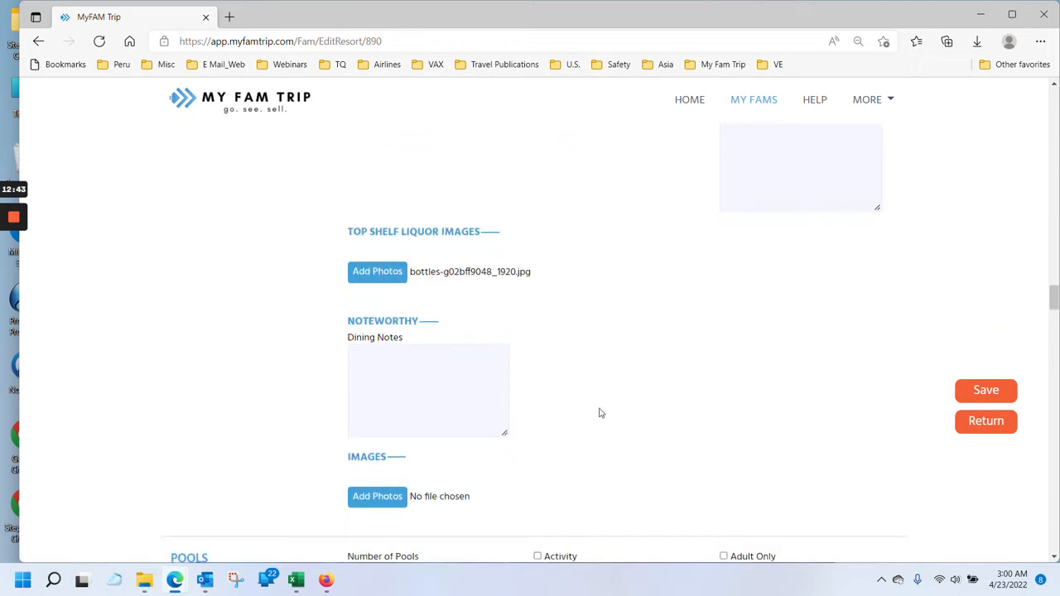
scroll(615, 397, down, 1)
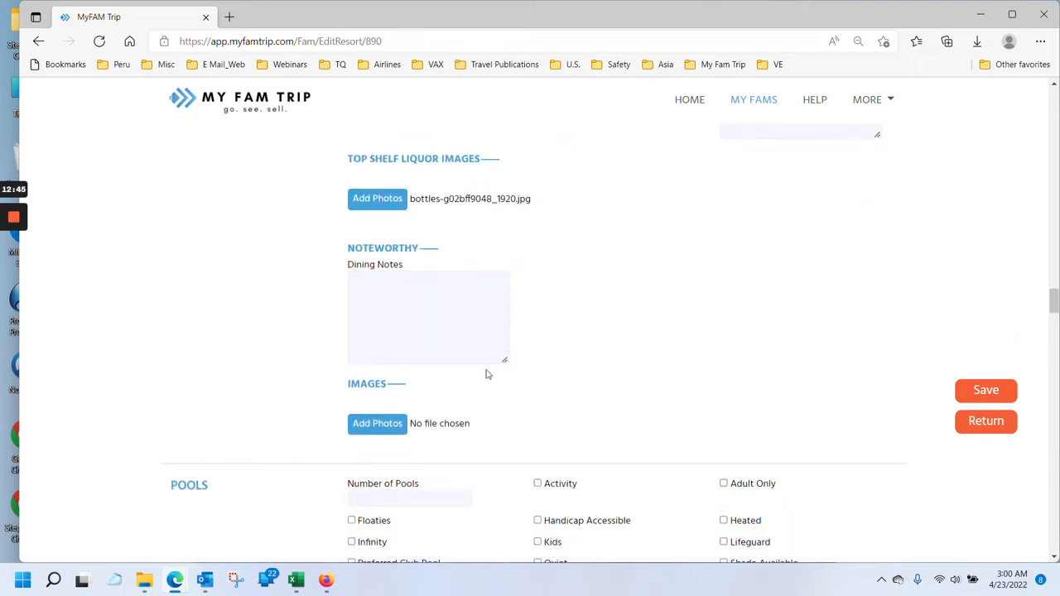
click(385, 427)
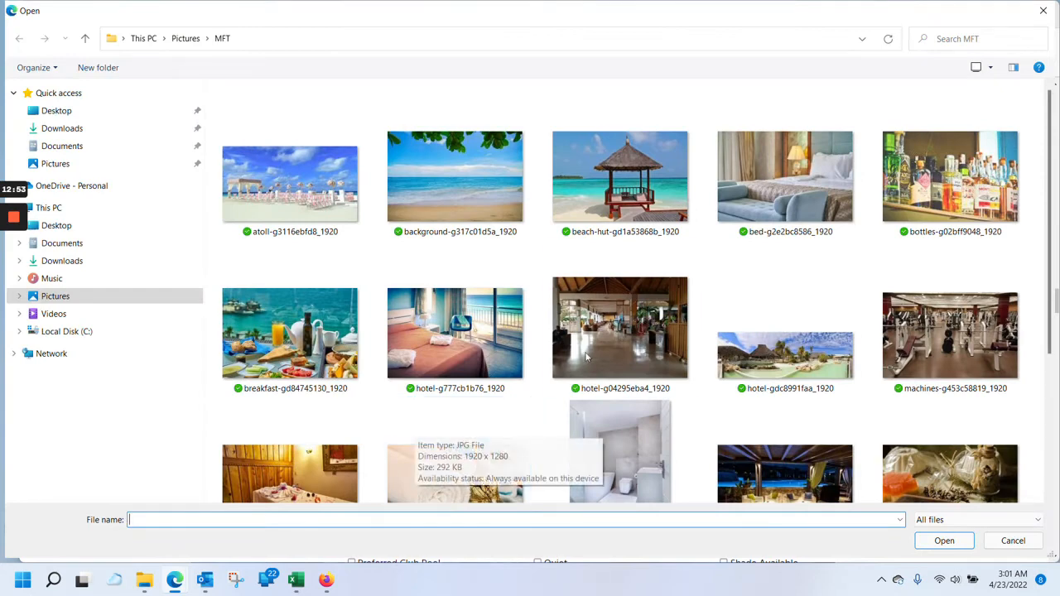
scroll(604, 312, down, 2)
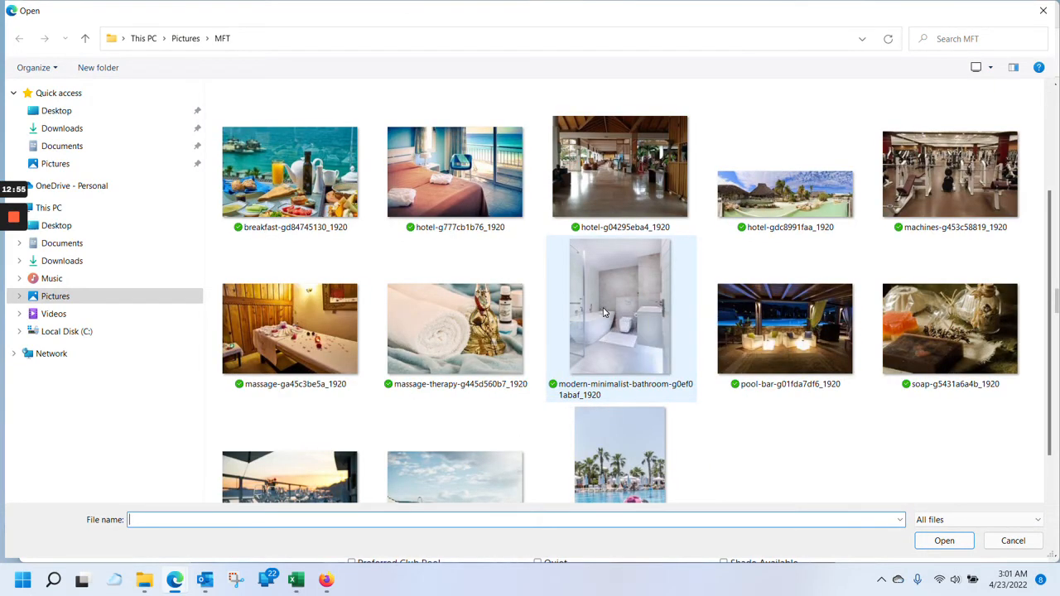
scroll(604, 312, down, 1)
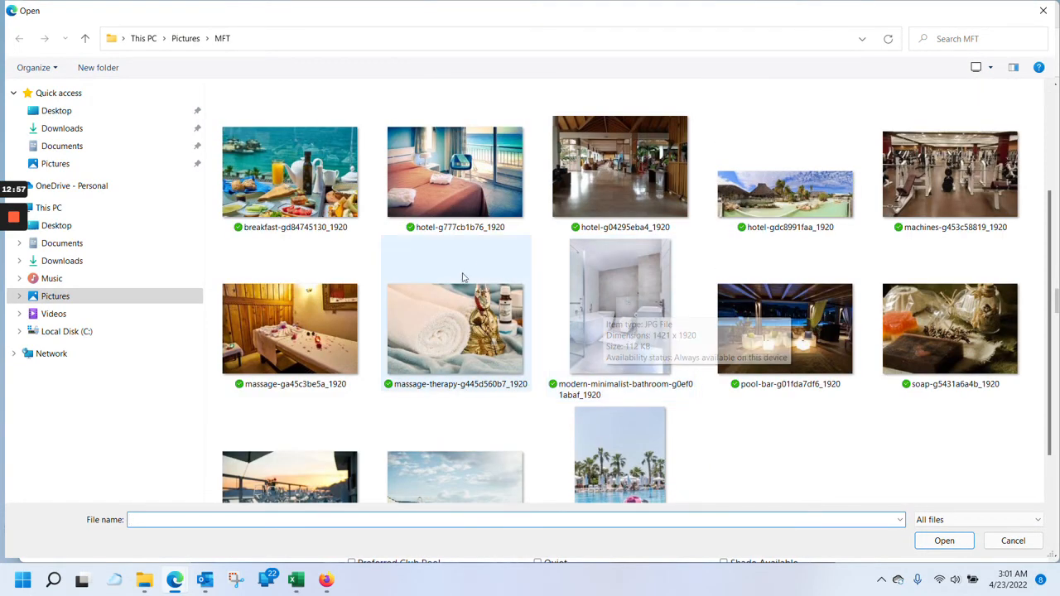
scroll(480, 287, up, 1)
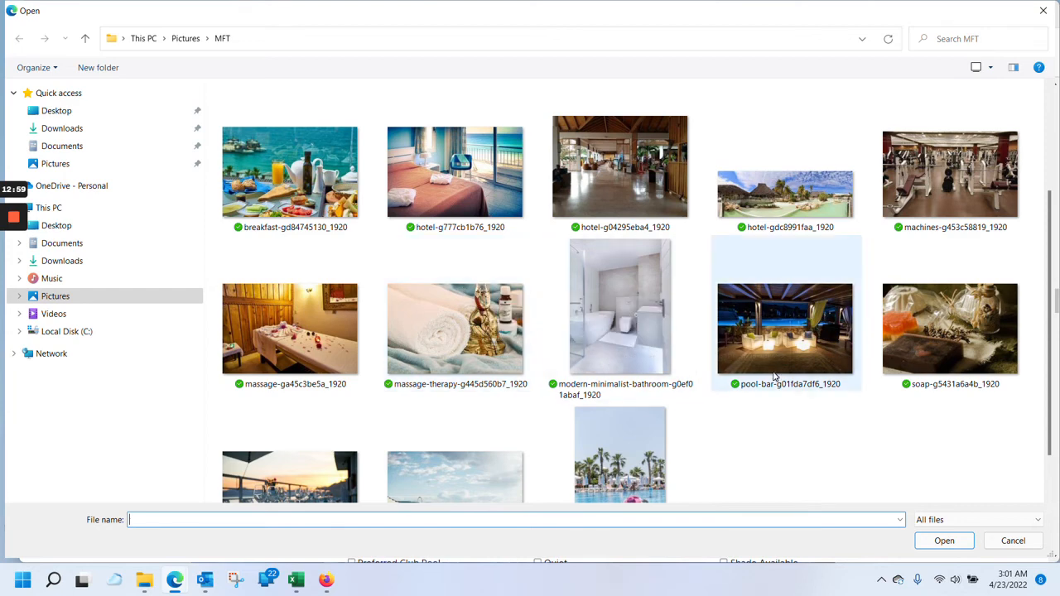
scroll(772, 384, down, 1)
double_click(286, 452)
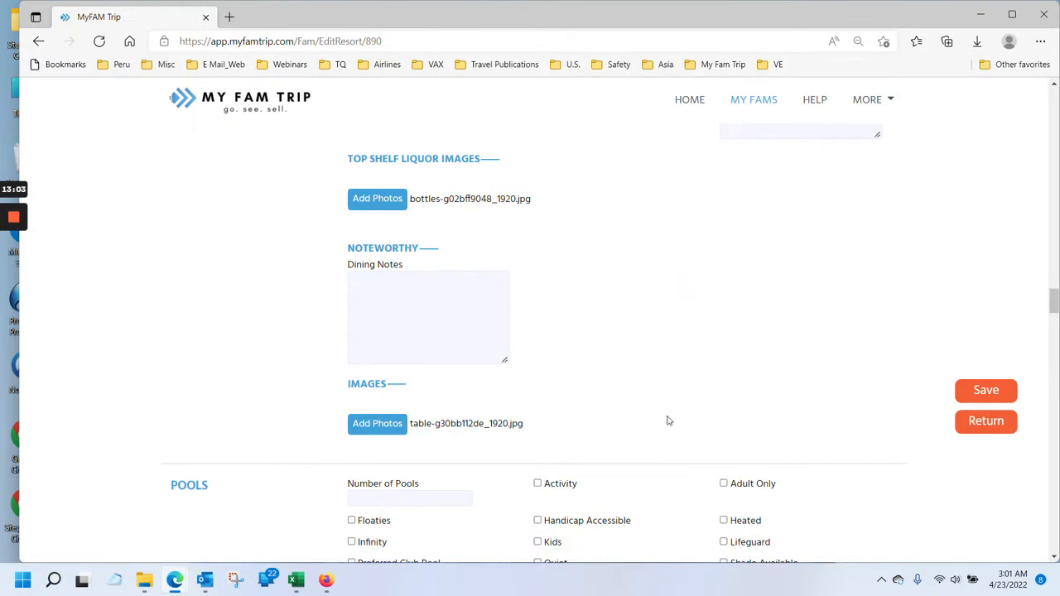
click(984, 382)
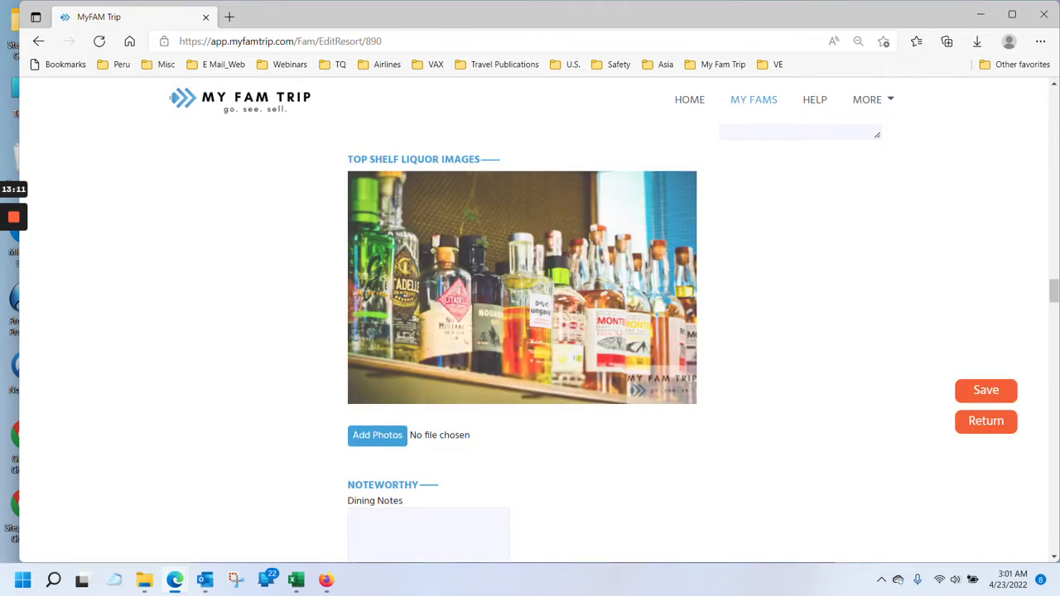
- Set the number of pools to 2 and mark Activity and Adult Only in the pools section
scroll(448, 363, down, 5)
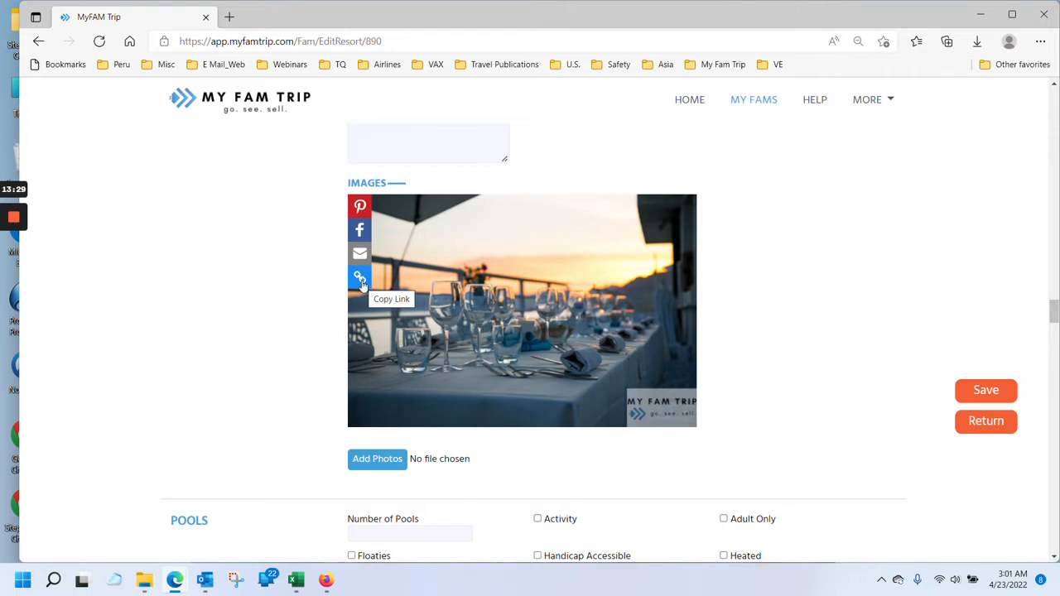
scroll(361, 284, down, 4)
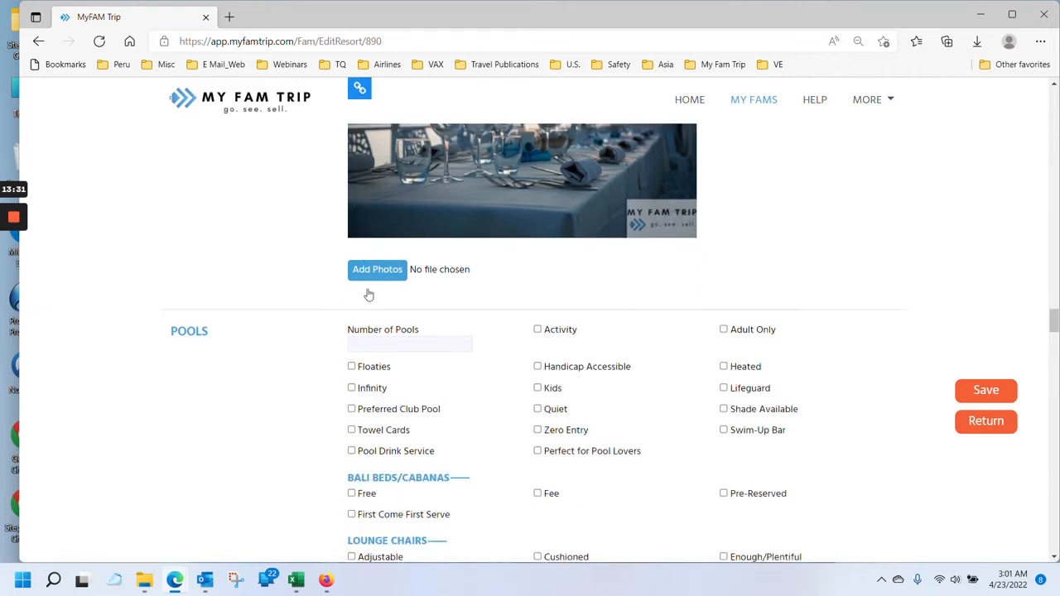
click(370, 243)
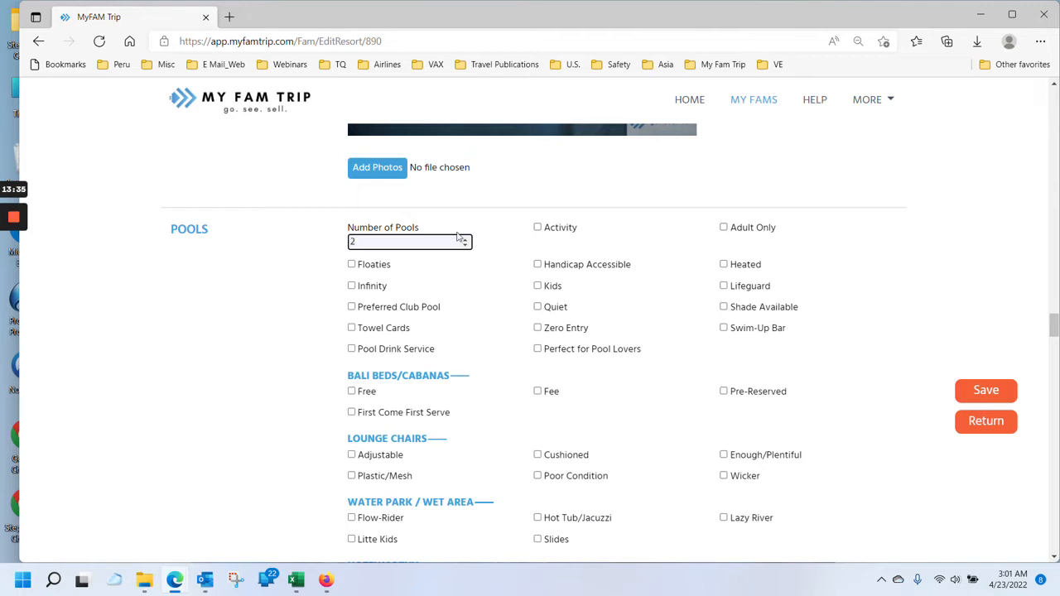
click(536, 228)
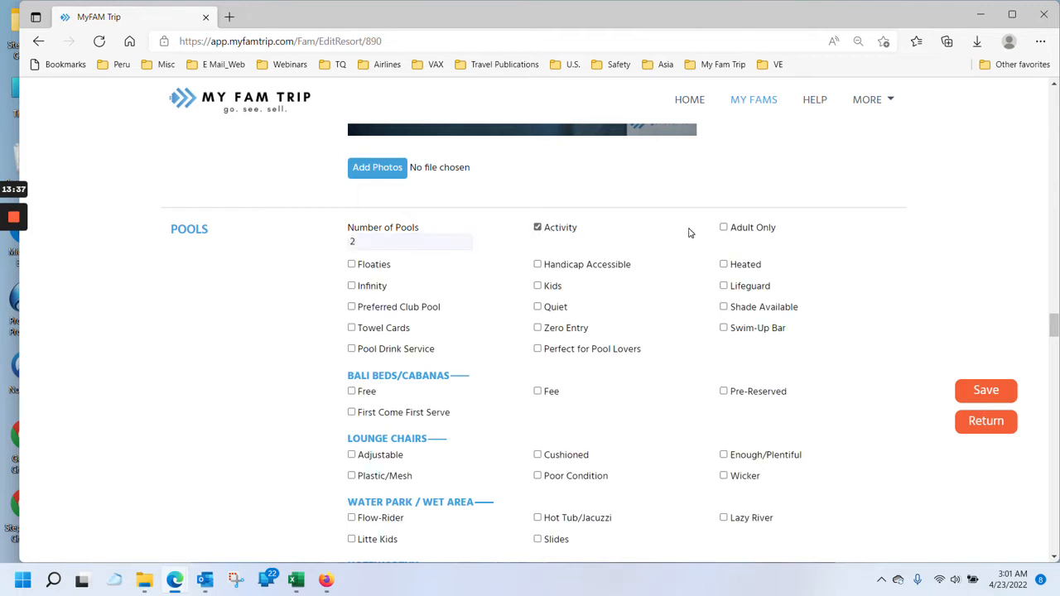
click(723, 228)
- Mark Free for Bali beds/cabanas, Adjustable and Cushioned for lounge chairs, and Flow-Rider and Slides for the water park
scroll(367, 427, down, 1)
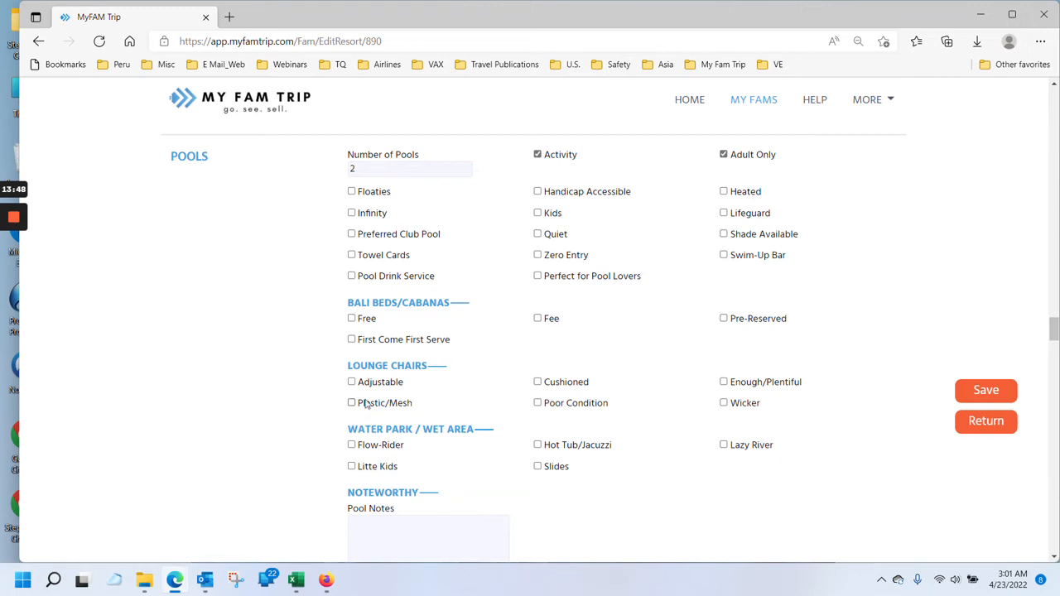
click(352, 319)
click(352, 383)
scroll(537, 386, down, 1)
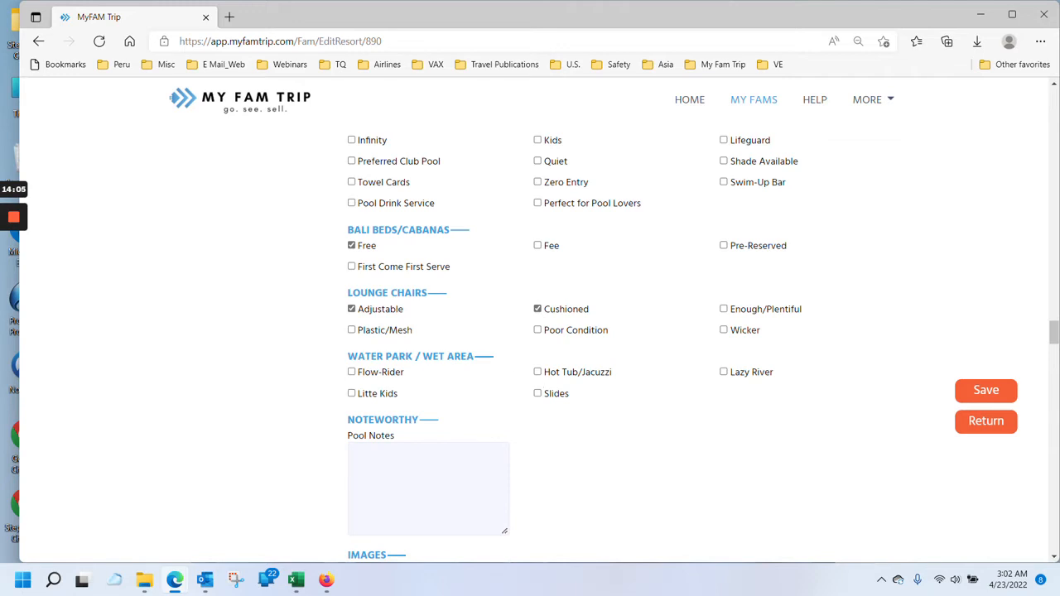
click(352, 373)
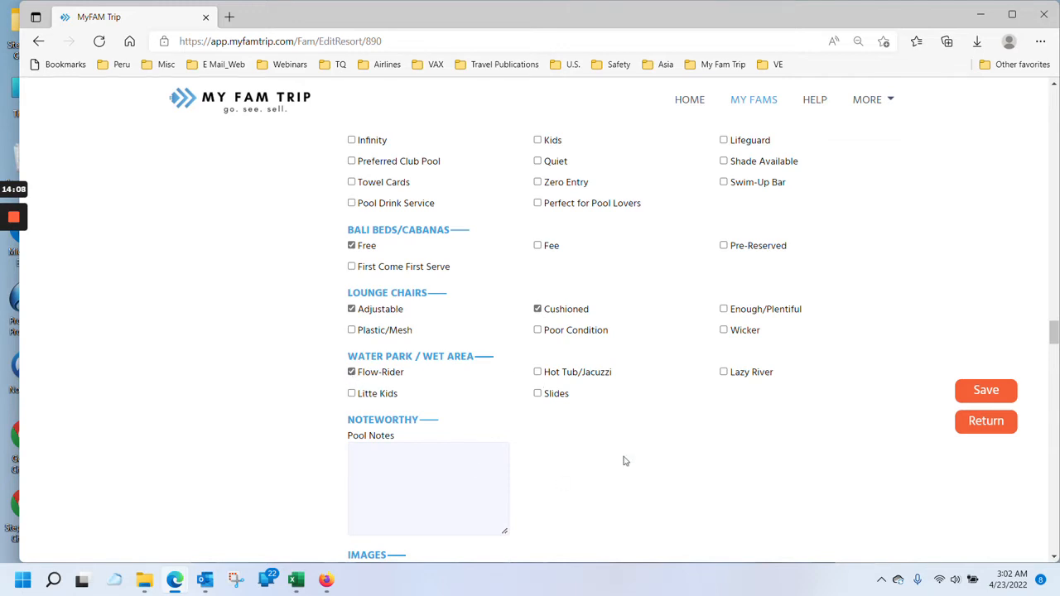
click(537, 394)
- Enter "Saltwater pool onsite" as the pool notes, accepting the suggested one-word spelling of Saltwater
scroll(480, 400, down, 3)
scroll(479, 400, up, 1)
click(451, 408)
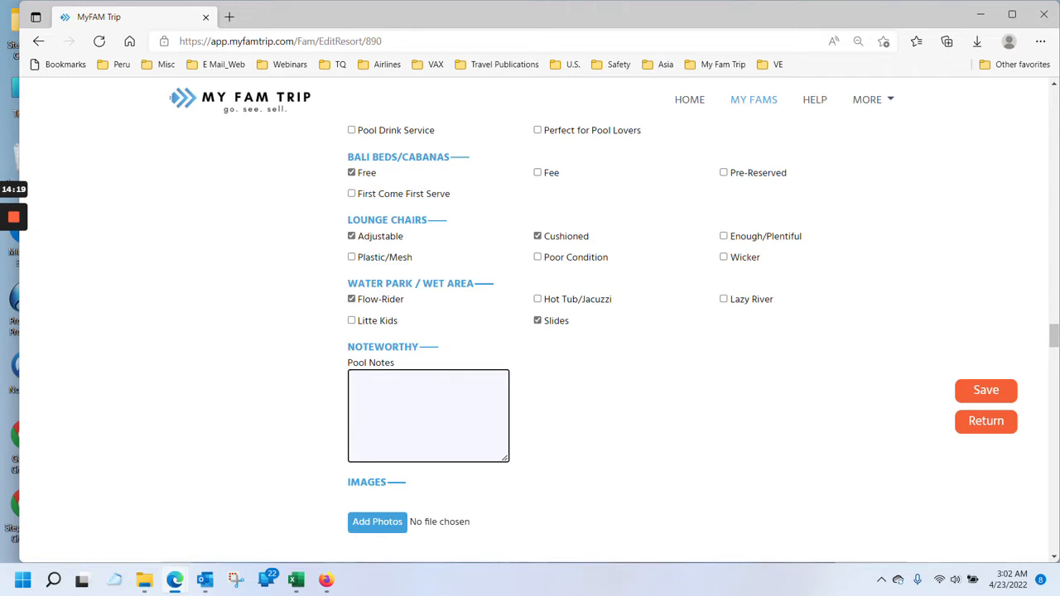
text(A)
text(Salt water po)
text(ol onsite)
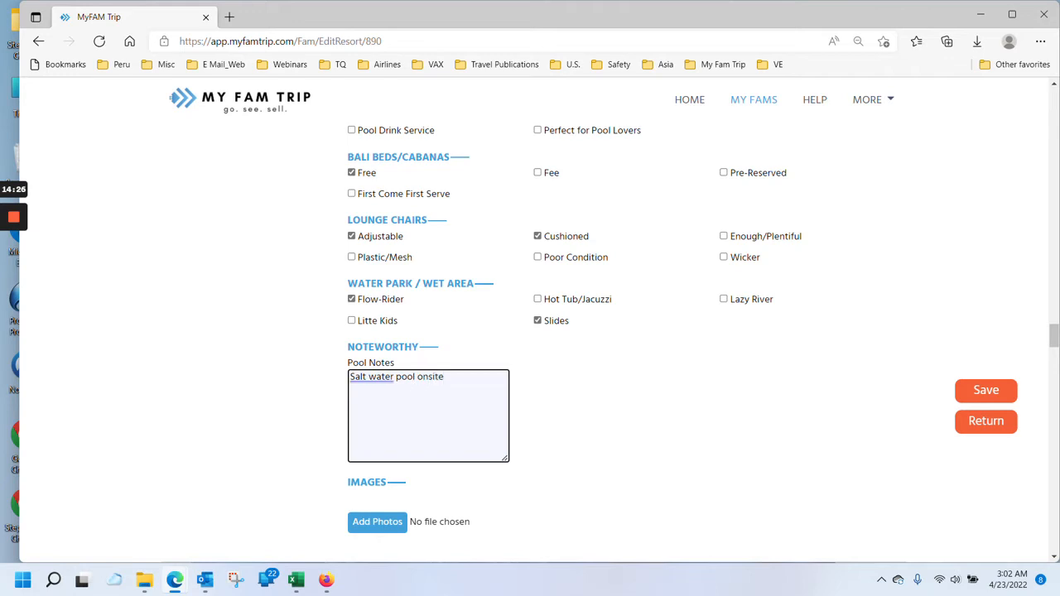
click(377, 377)
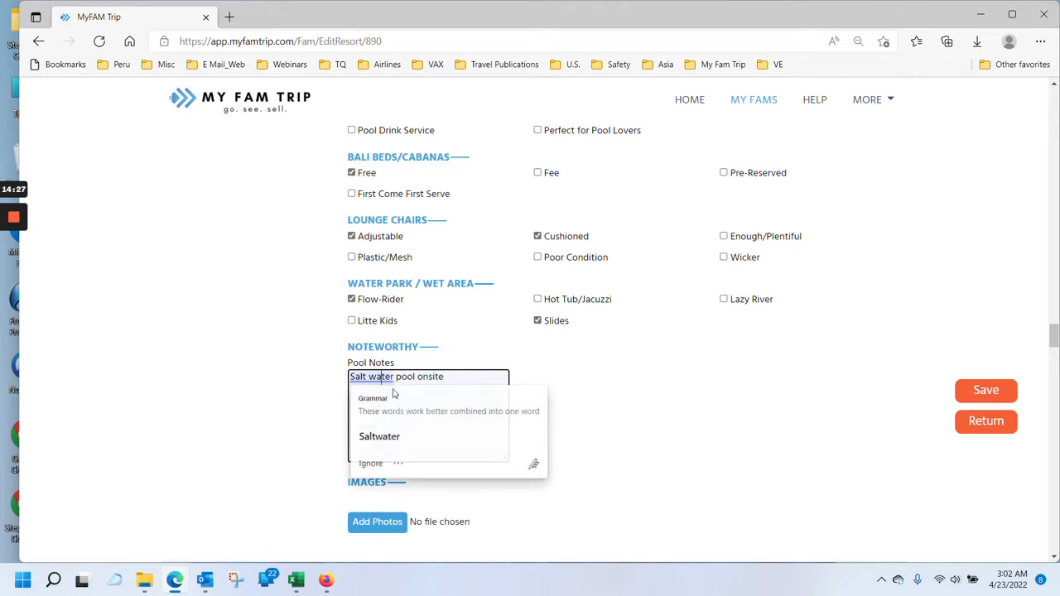
click(378, 436)
- Attach the photos water-g8250e2c4e_1920 and woman-g83dc62707_1920 to the pool images and save the inspection
scroll(585, 397, down, 1)
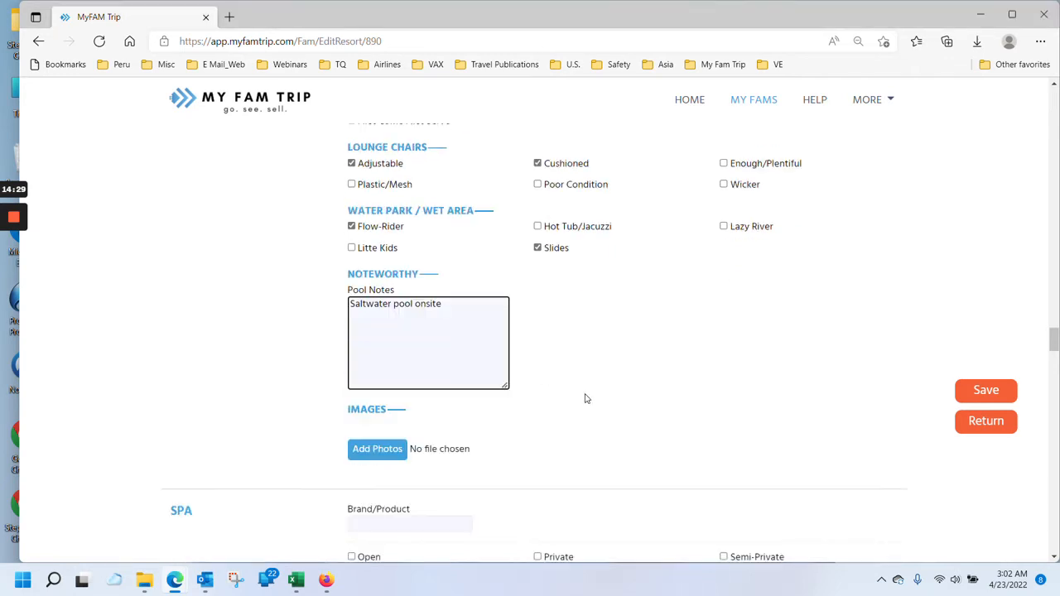
click(390, 450)
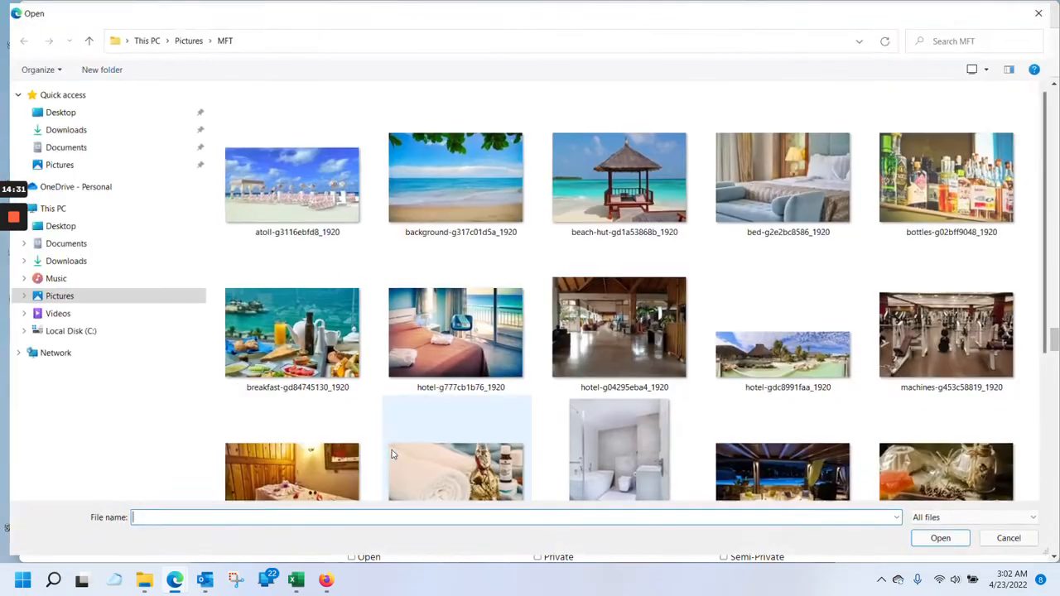
scroll(464, 331, down, 2)
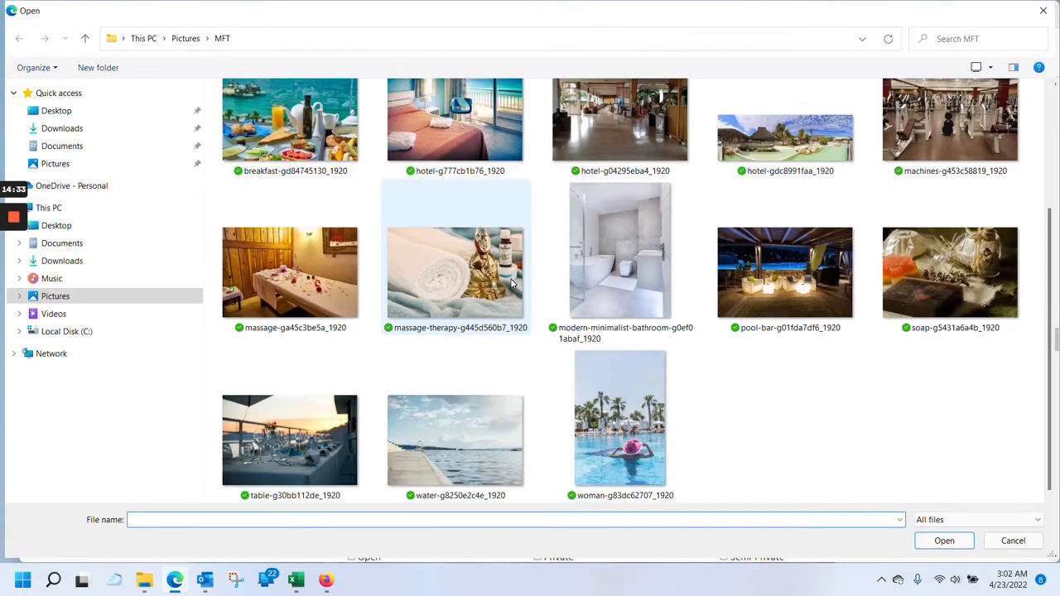
click(481, 429)
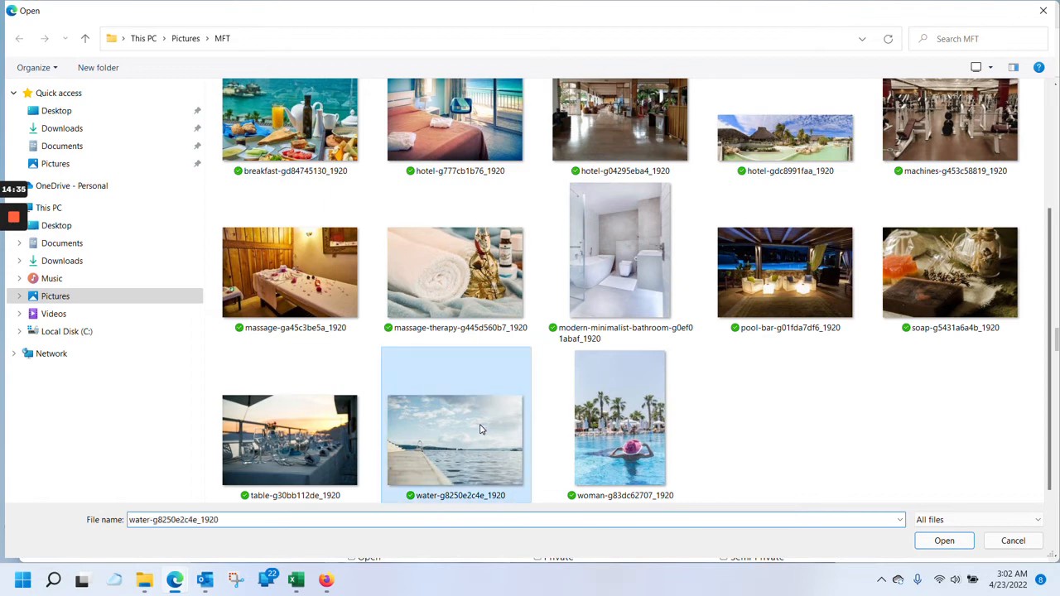
ctrl+click(675, 425)
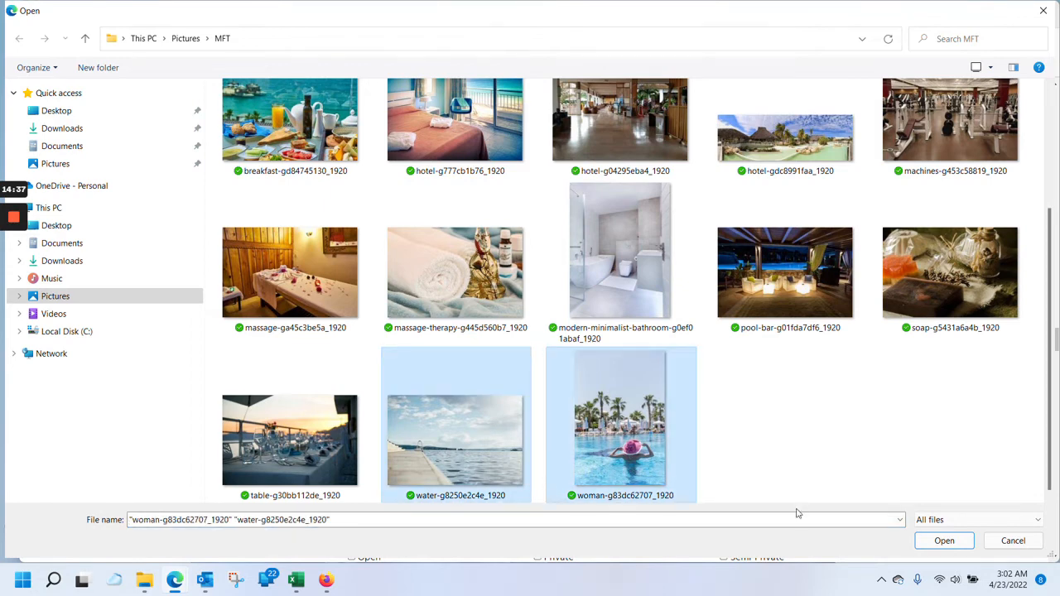
click(931, 543)
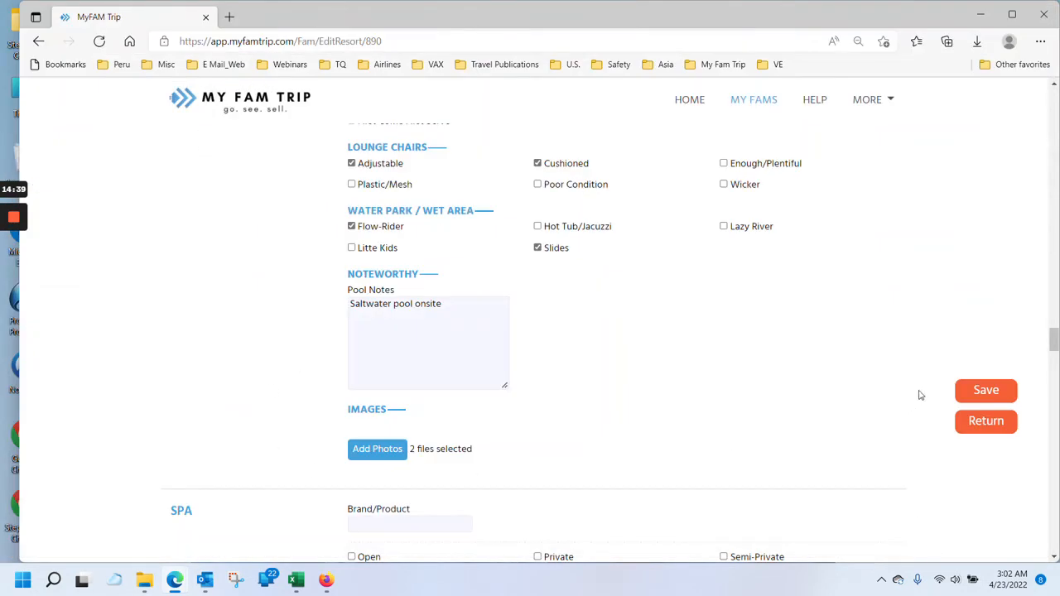
click(966, 388)
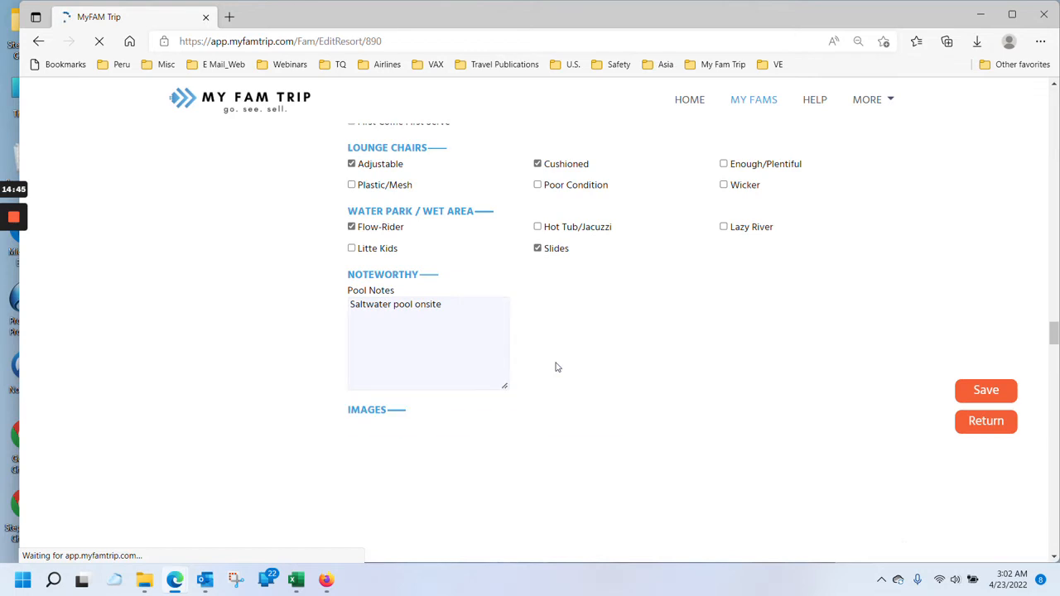
- Mark the spa as Couples and Private
scroll(556, 367, down, 2)
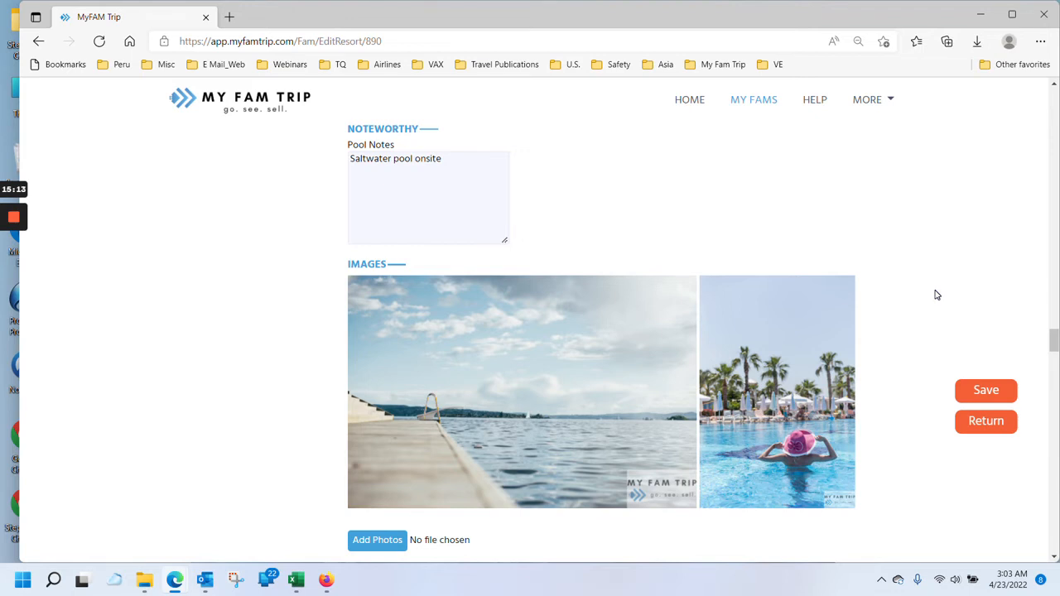
mouse_move(812, 421)
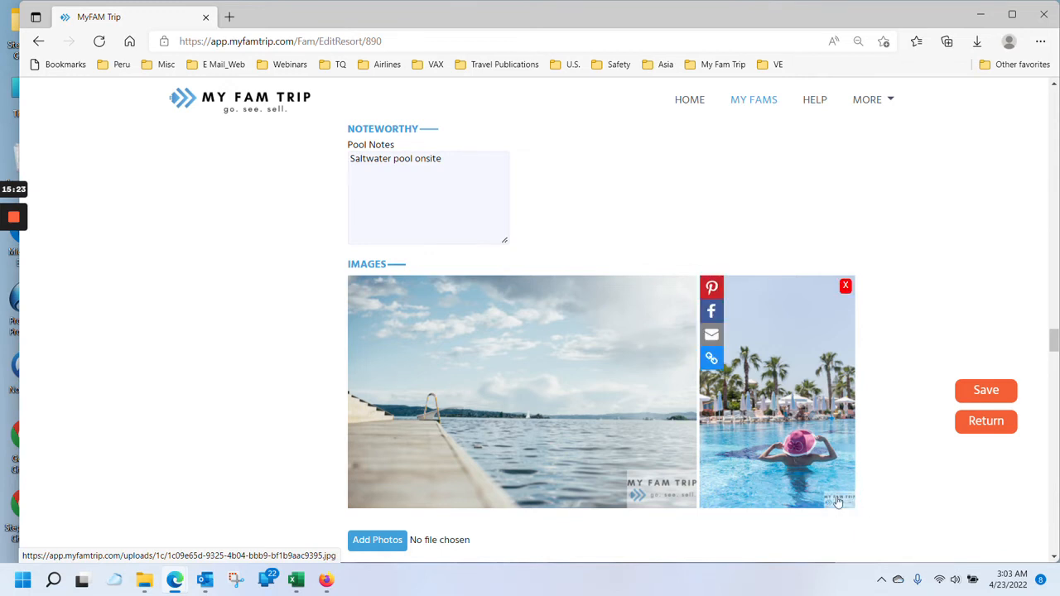
scroll(870, 478, down, 1)
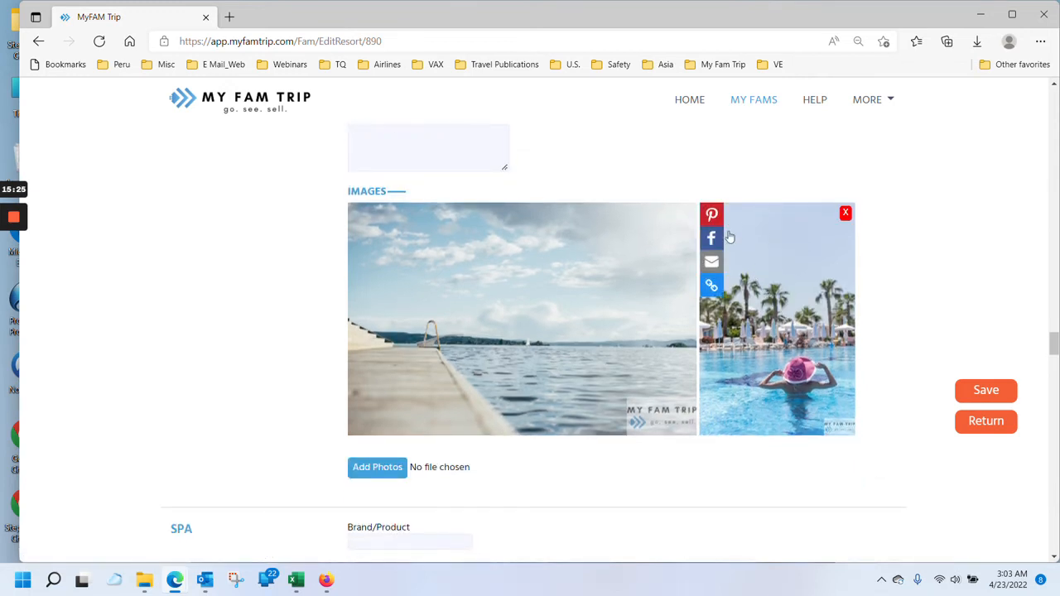
scroll(674, 407, down, 3)
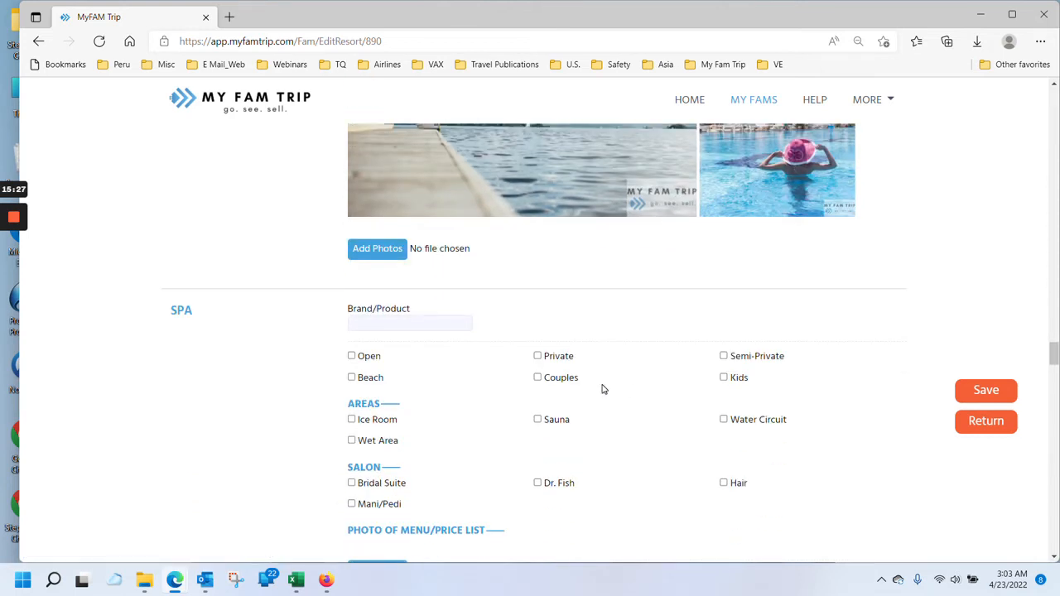
scroll(603, 390, down, 1)
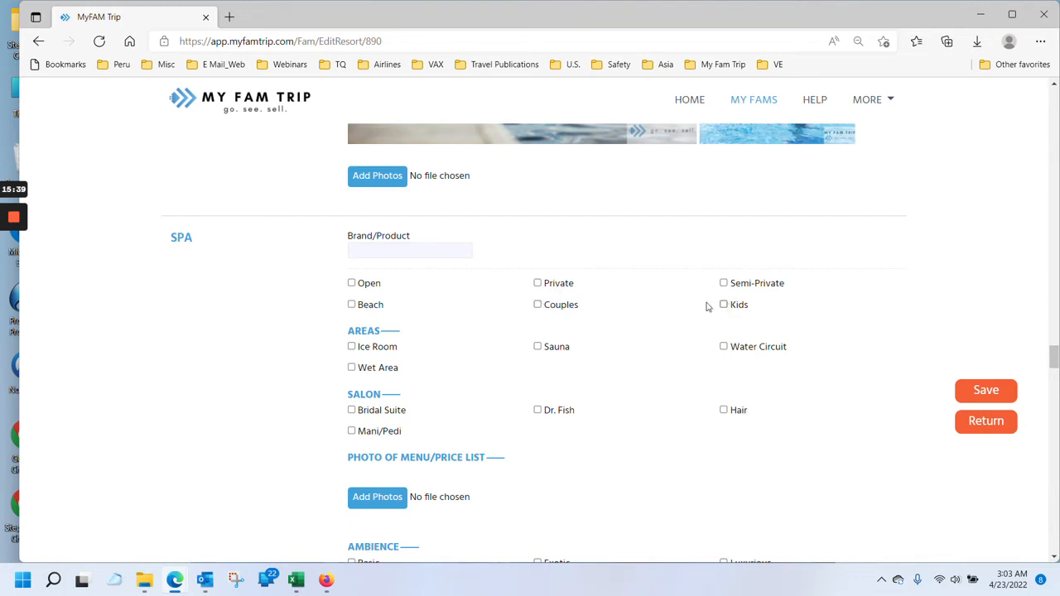
click(537, 305)
click(537, 284)
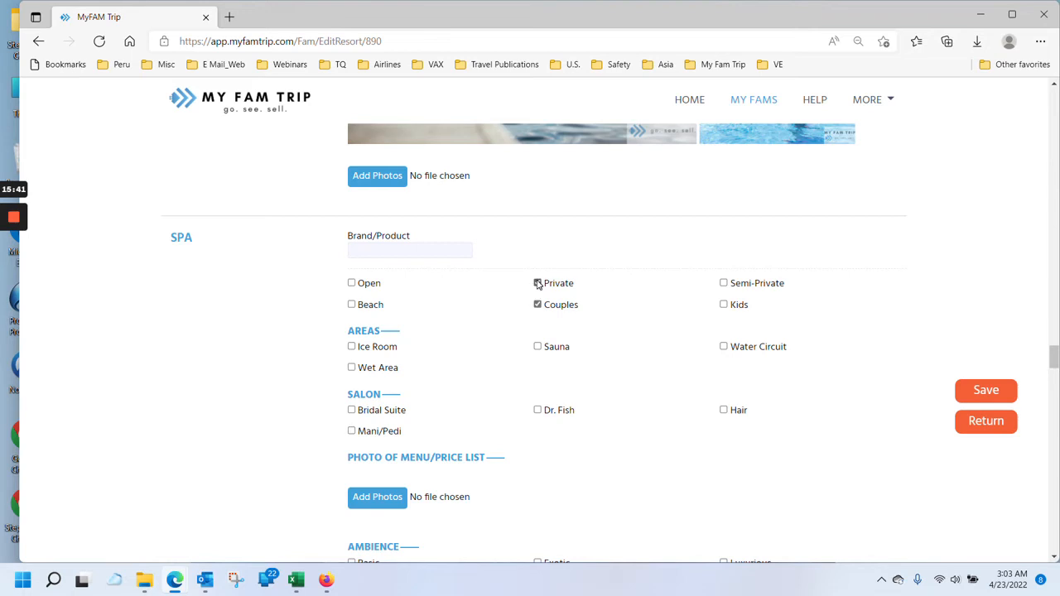
- Mark Ice Room, Wet Area and Sauna as spa areas, and Bridal Suite, Mani/Pedi and Dr. Fish under salon
click(351, 347)
click(351, 368)
click(538, 348)
click(352, 411)
click(351, 431)
click(537, 411)
- Attach the photos massage-ga45c3be5a_1920 and massage-therapy-g445d560b7_1920 to the spa images
scroll(576, 434, down, 1)
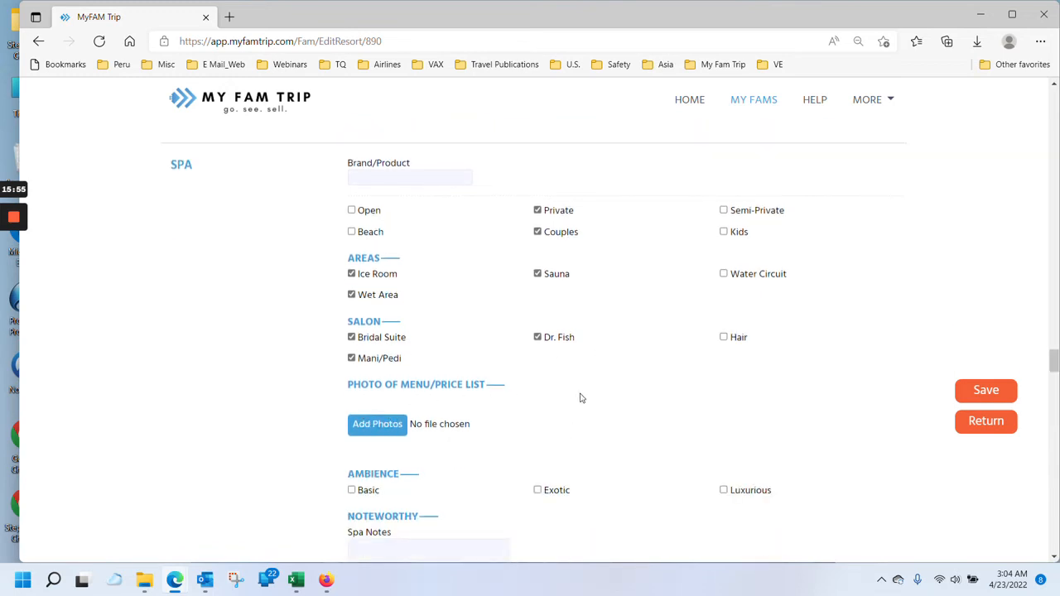
scroll(580, 397, down, 3)
scroll(580, 398, up, 2)
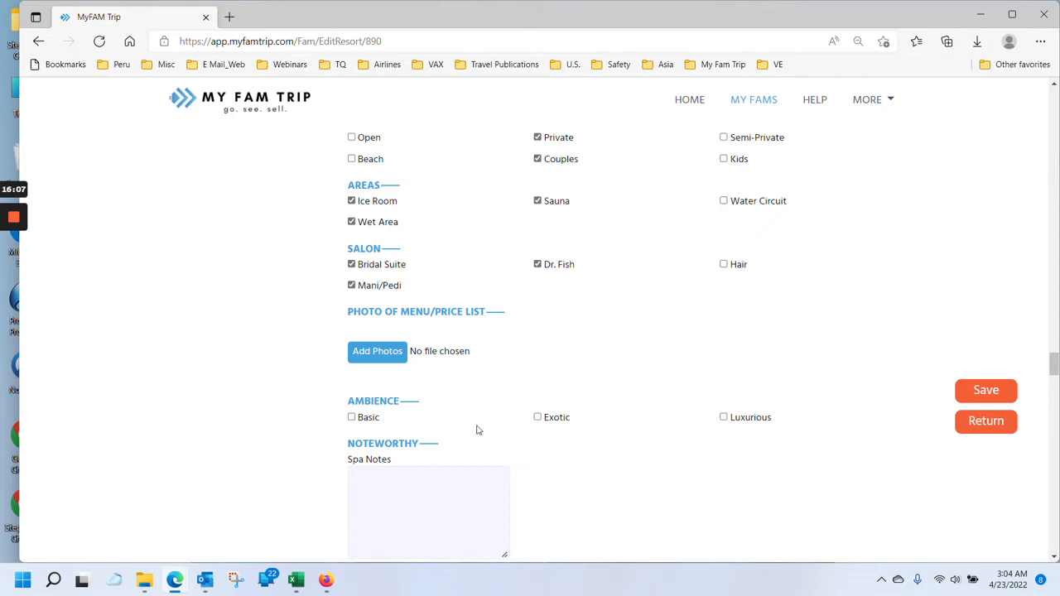
scroll(476, 428, down, 4)
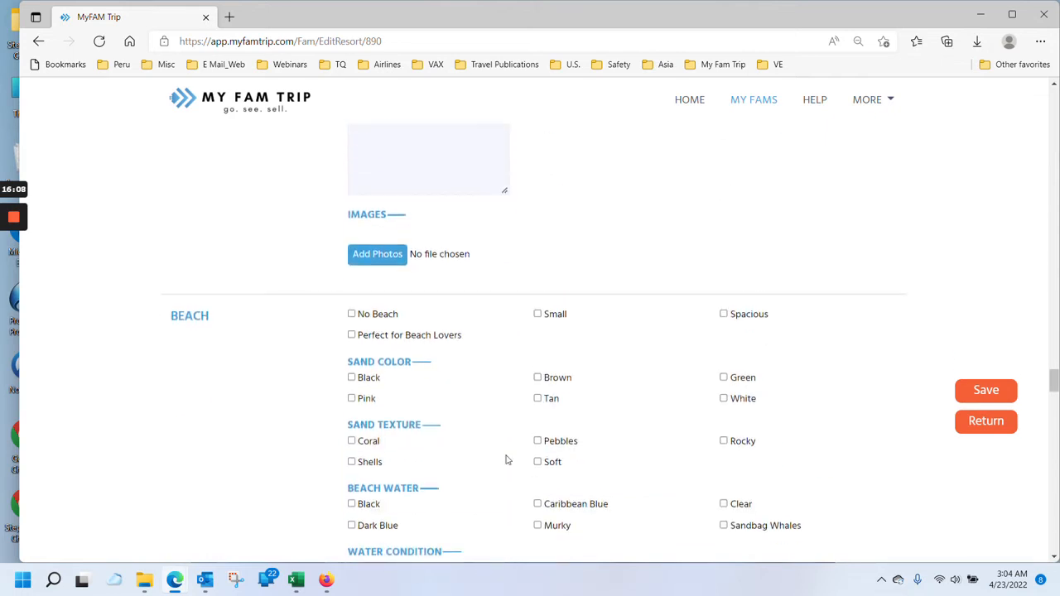
click(394, 255)
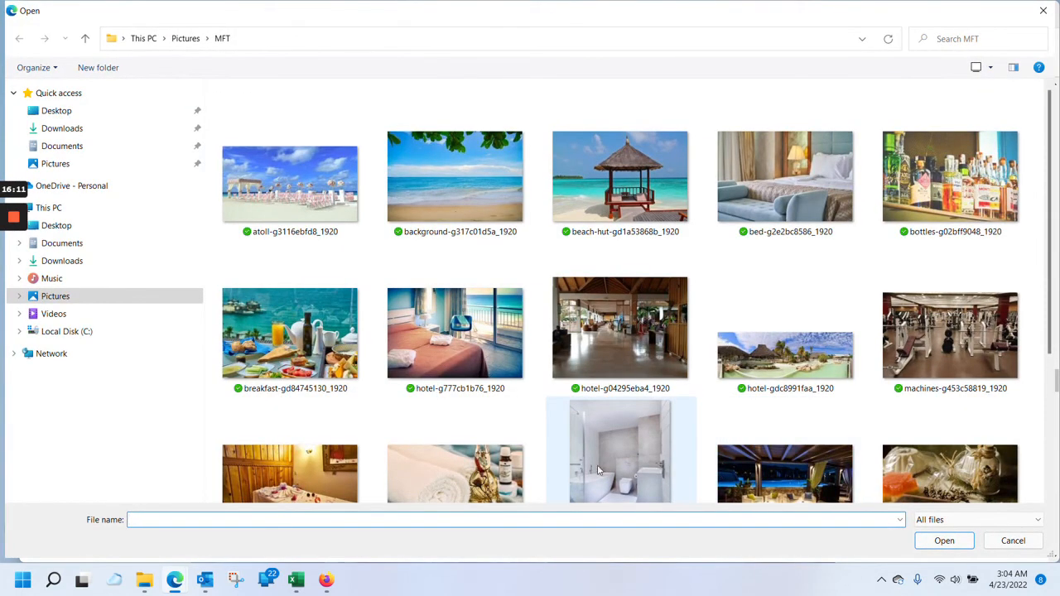
click(352, 470)
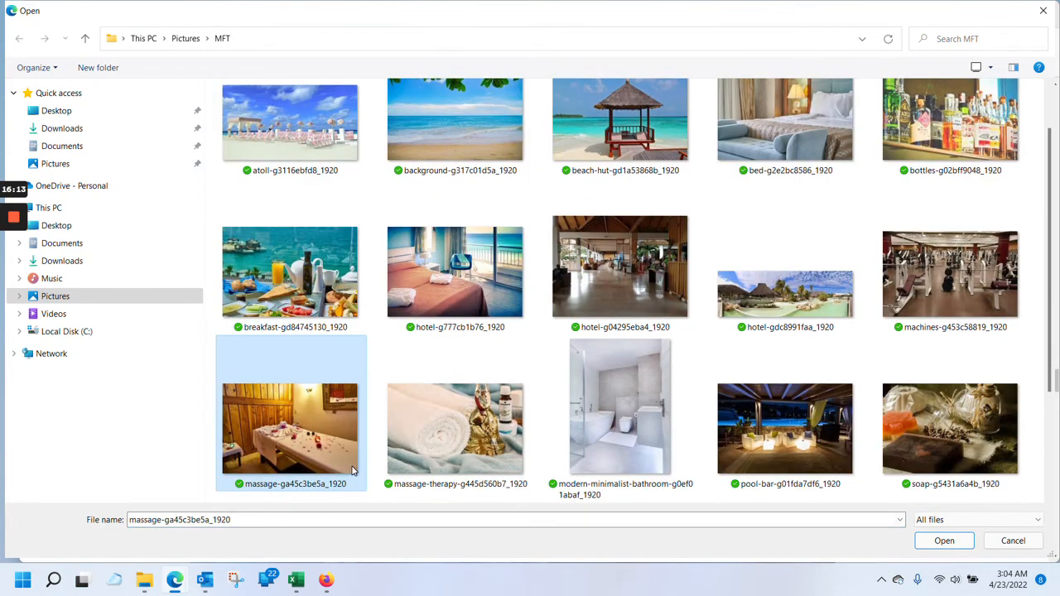
ctrl+click(454, 418)
click(944, 541)
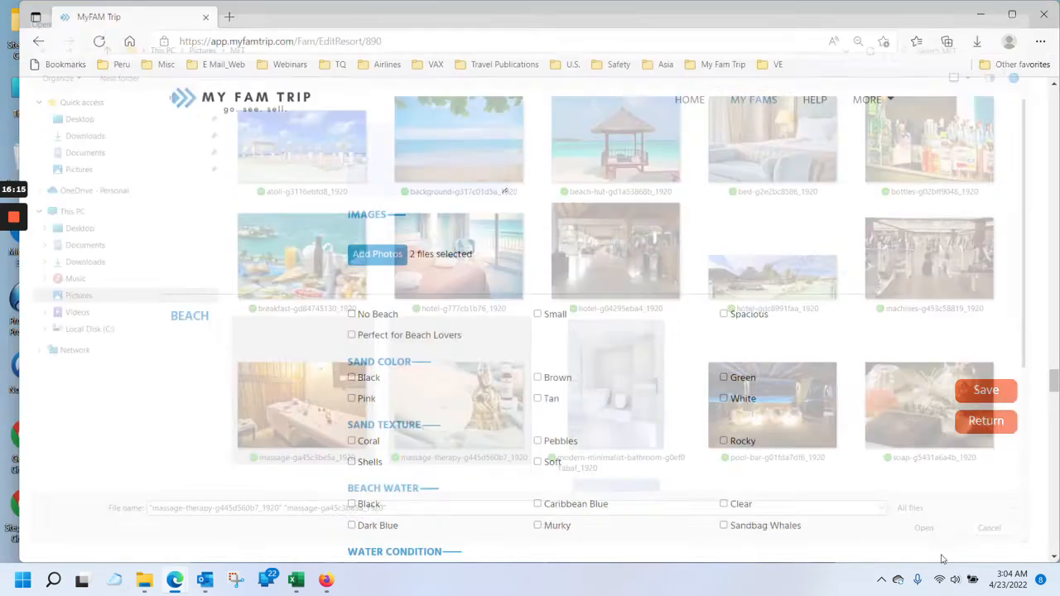
- Describe the beach as Spacious with Tan, Soft sand, Caribbean Blue water and a Swimmable water condition
scroll(478, 221, down, 1)
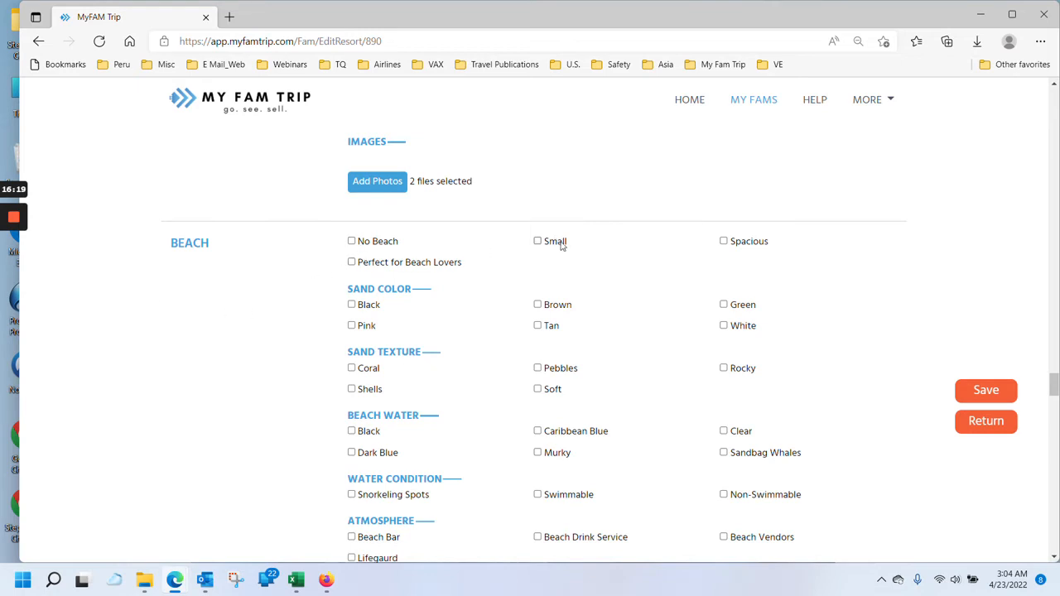
click(725, 242)
click(538, 326)
click(538, 390)
scroll(510, 399, down, 1)
scroll(510, 399, down, 1)
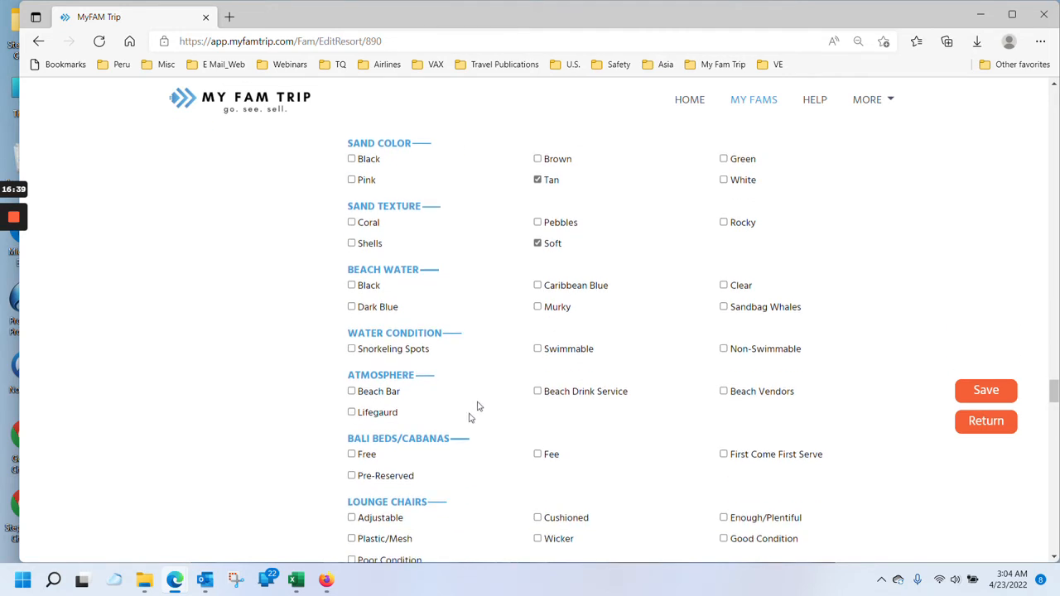
click(539, 286)
scroll(494, 376, down, 2)
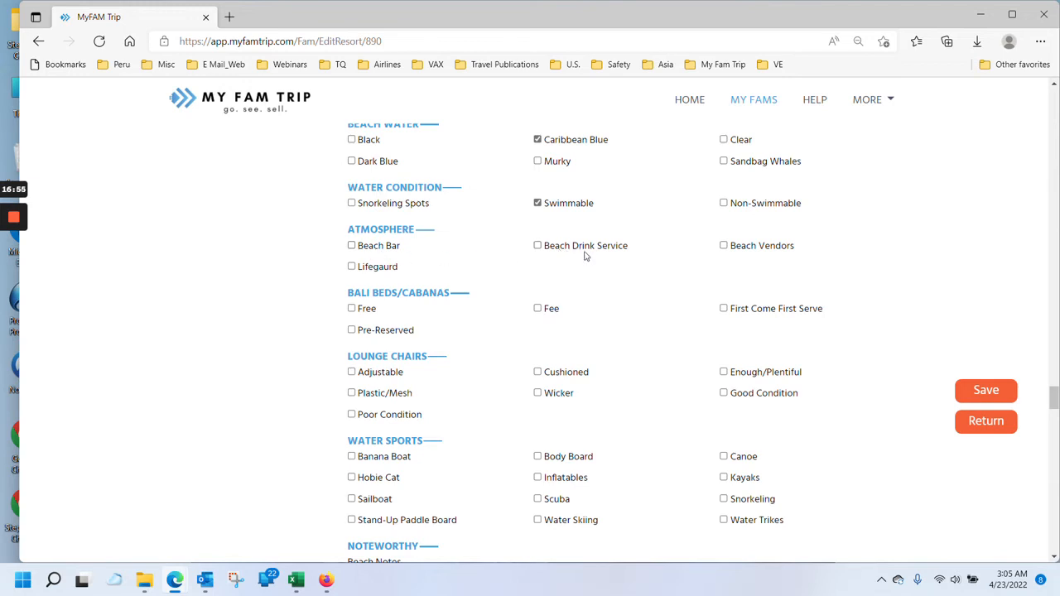
- Mark Beach Drink Service and Lifegaurd, Free and First Come First Serve Bali beds/cabanas, and Adjustable and Wicker lounge chairs
click(538, 246)
click(351, 308)
click(724, 308)
click(352, 371)
click(538, 394)
scroll(546, 416, down, 1)
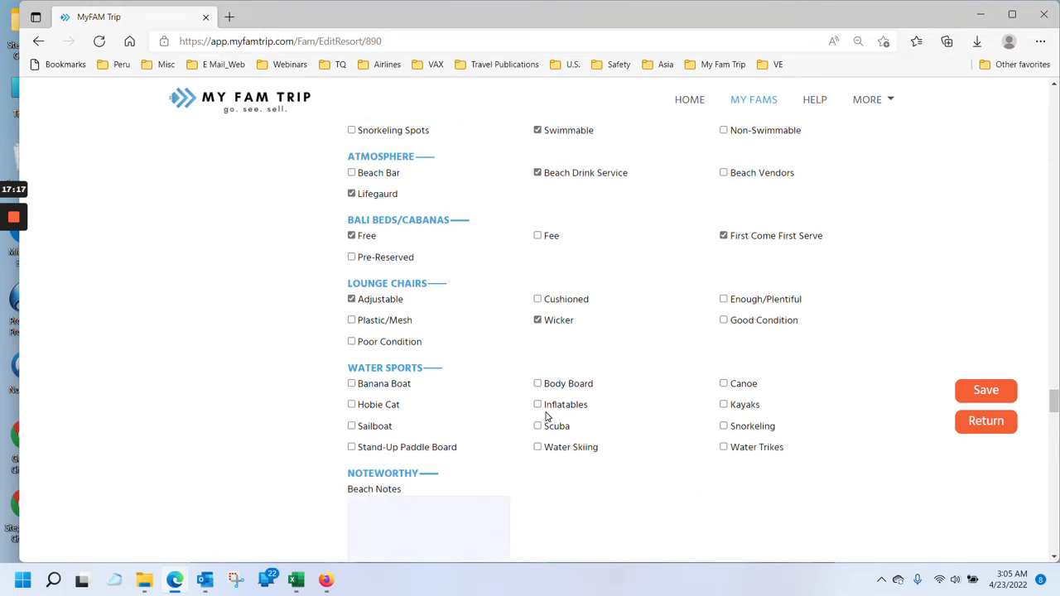
- Mark Inflatables, Body Board, Banana Boat and Hobie Cat as water sports
click(537, 405)
click(538, 384)
click(352, 383)
click(352, 404)
- Attach the photos background-g317c01d5a_1920 and beach-hut-gd1a53868b_1920 to the beach images
scroll(600, 431, down, 3)
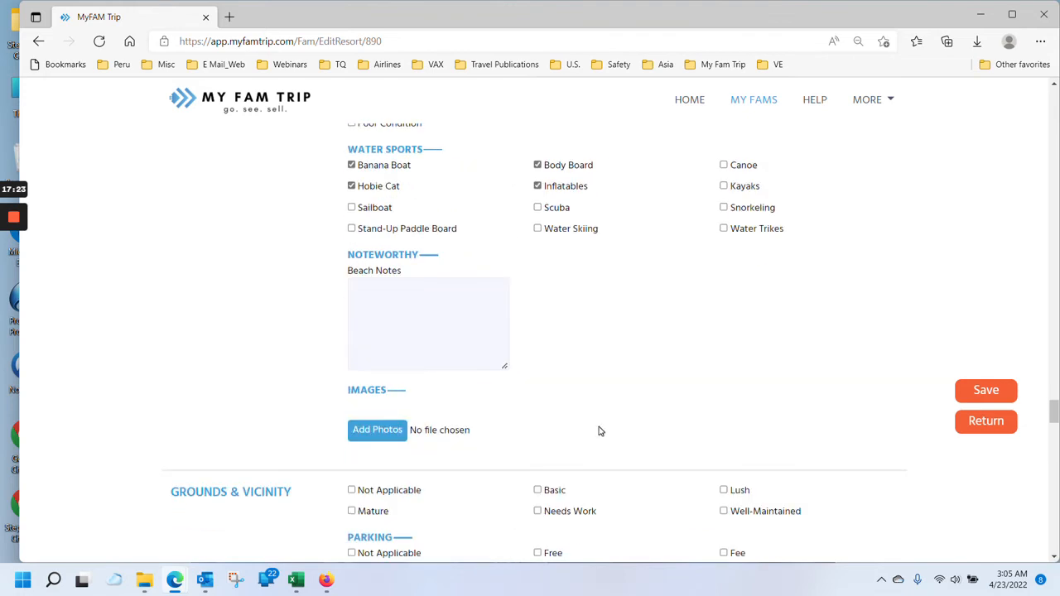
click(376, 429)
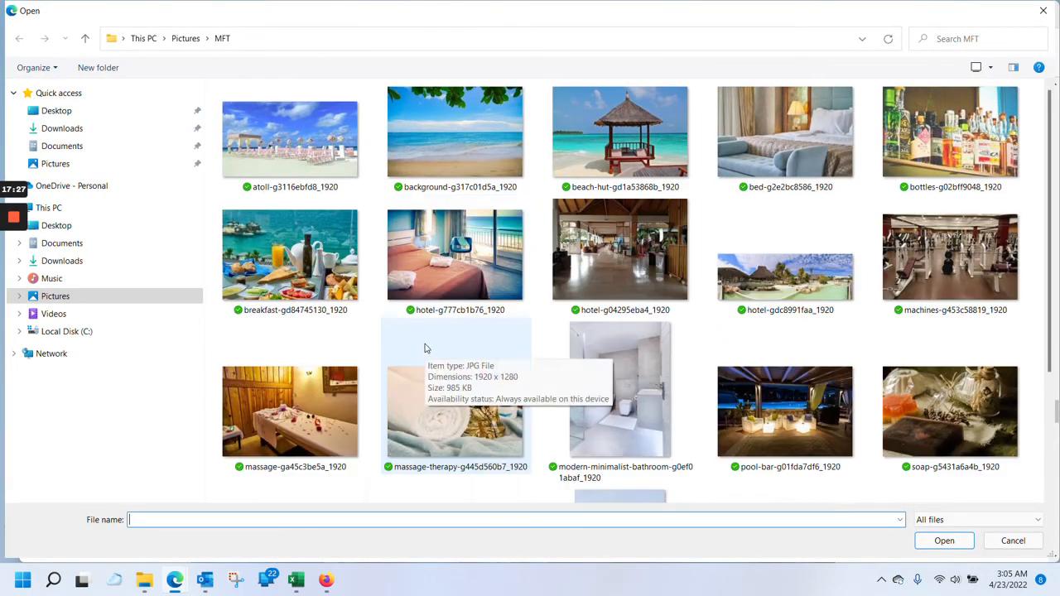
click(485, 128)
ctrl+click(605, 167)
click(922, 547)
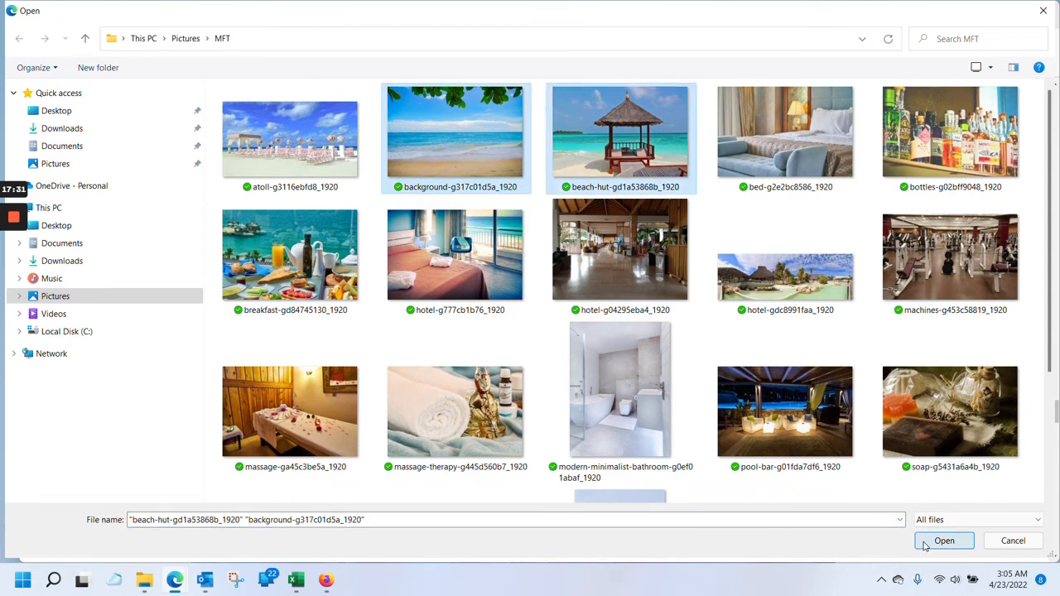
- Mark the grounds as Mature, Lush and Well-Maintained, and the parking as Free
scroll(593, 329, down, 1)
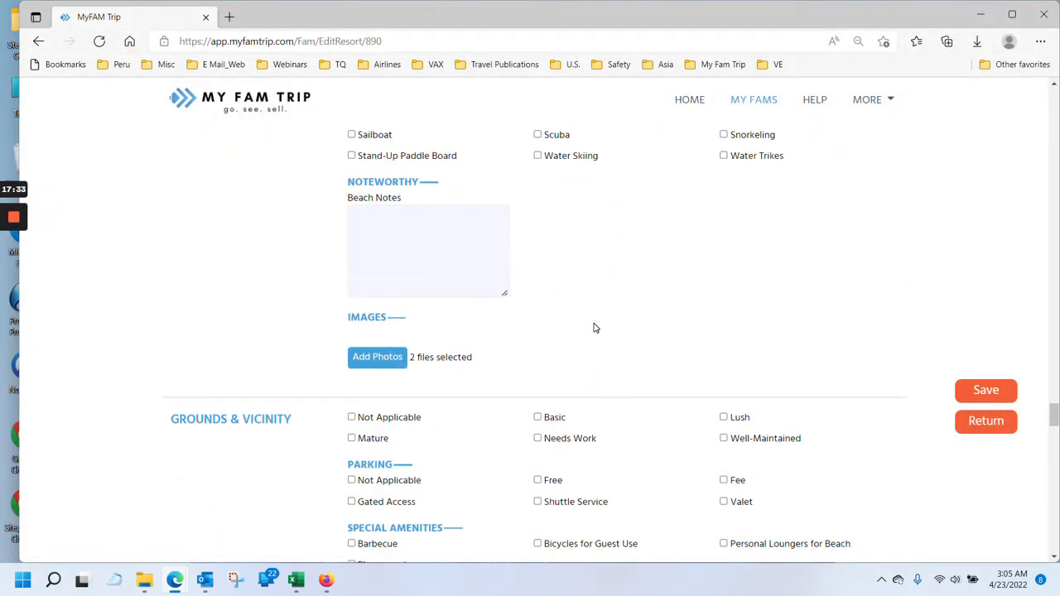
scroll(594, 329, up, 1)
scroll(598, 351, down, 3)
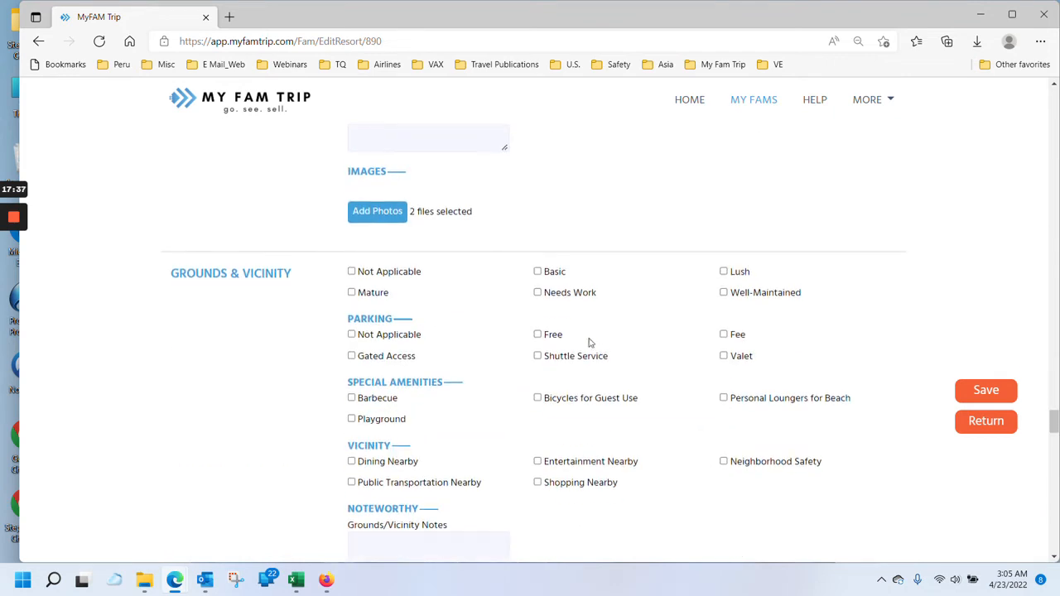
click(352, 294)
click(723, 272)
click(724, 294)
click(538, 335)
- Mark Barbecue as a special amenity and Dining Nearby under vicinity
scroll(421, 417, down, 2)
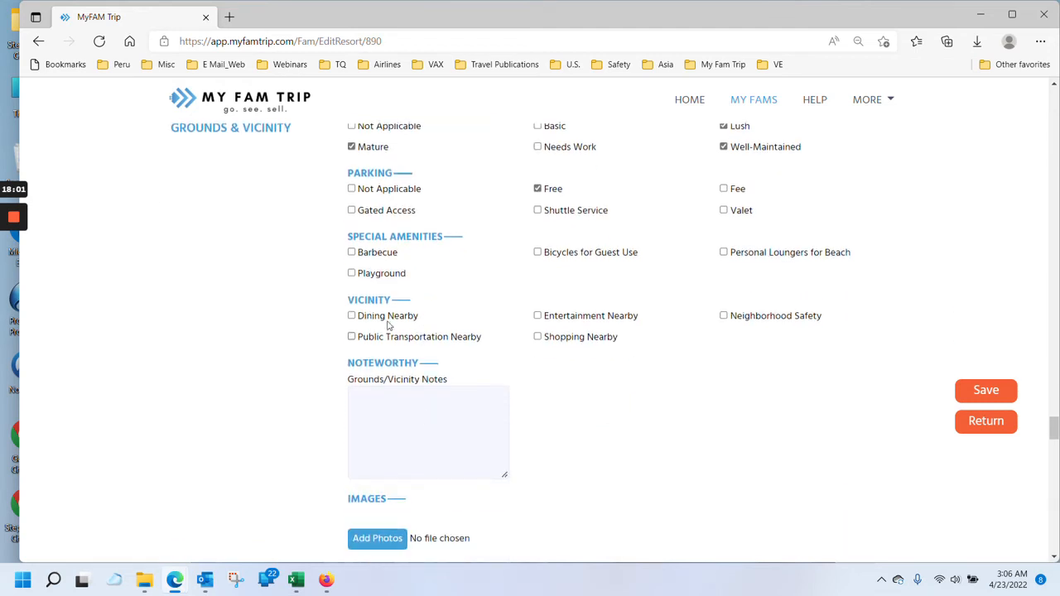
click(351, 252)
scroll(528, 322, down, 2)
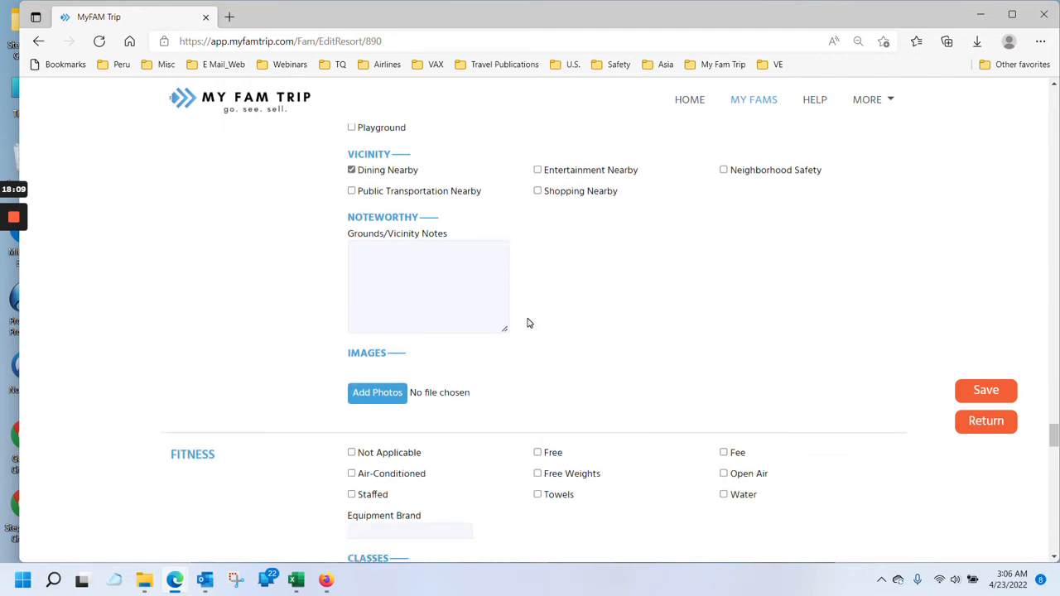
- Attach the photo pool-bar-g01fda7df6_1920 to the grounds and vicinity images
scroll(533, 307, up, 1)
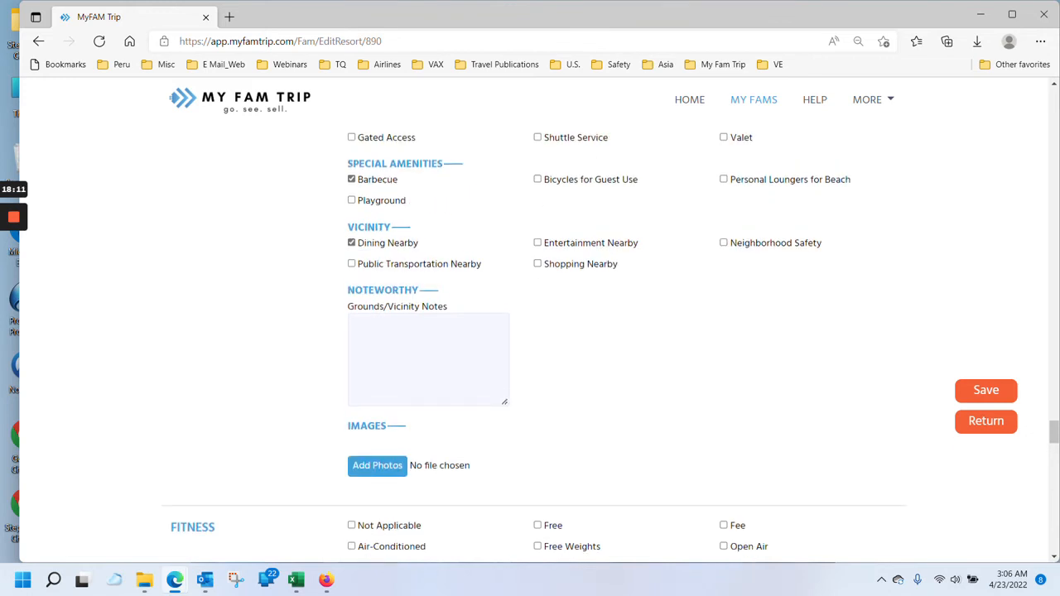
click(386, 467)
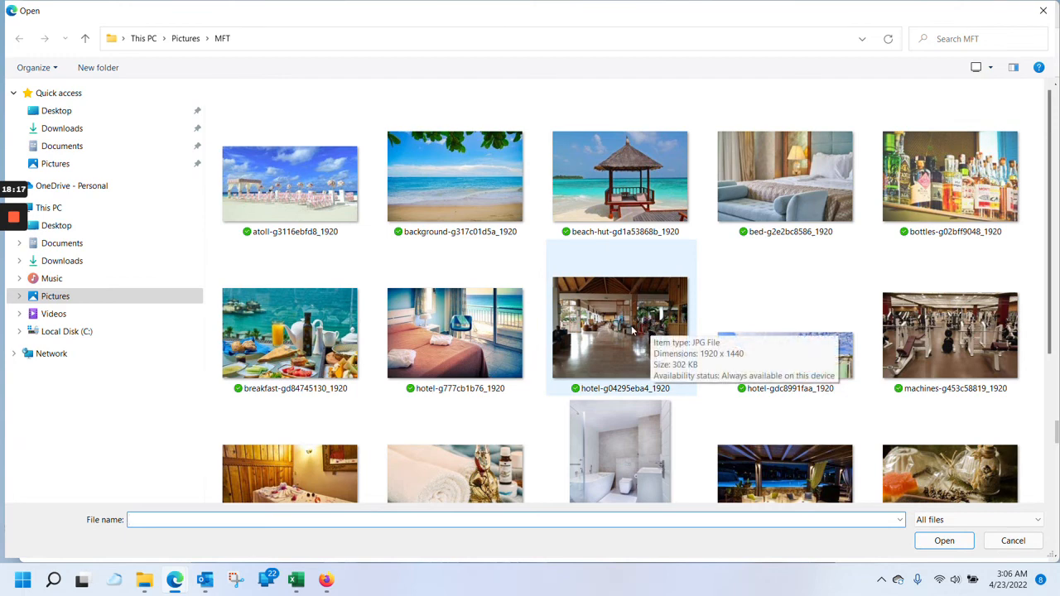
scroll(632, 331, down, 1)
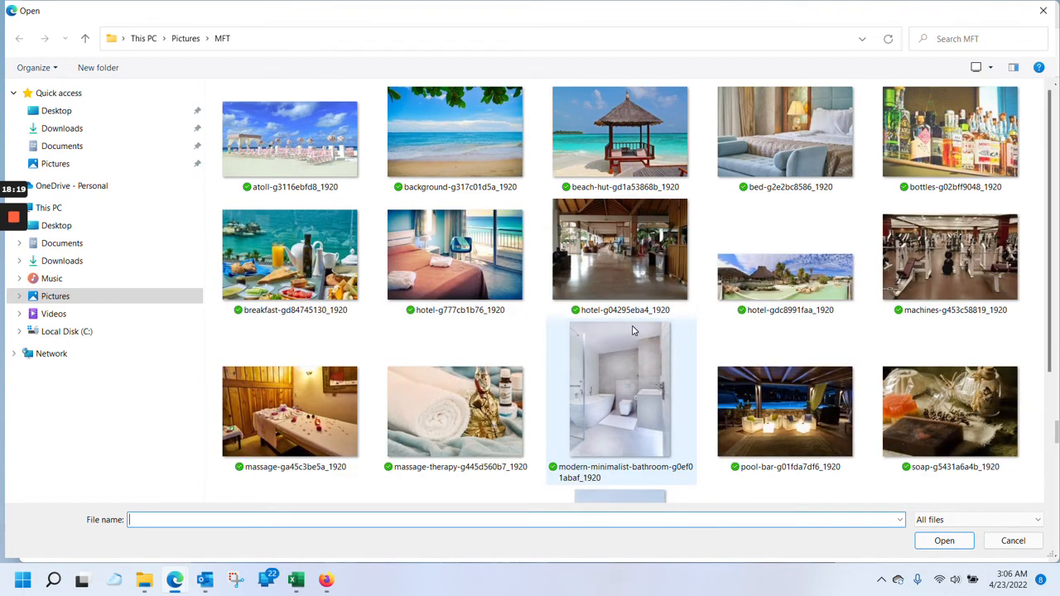
scroll(632, 331, down, 1)
click(771, 313)
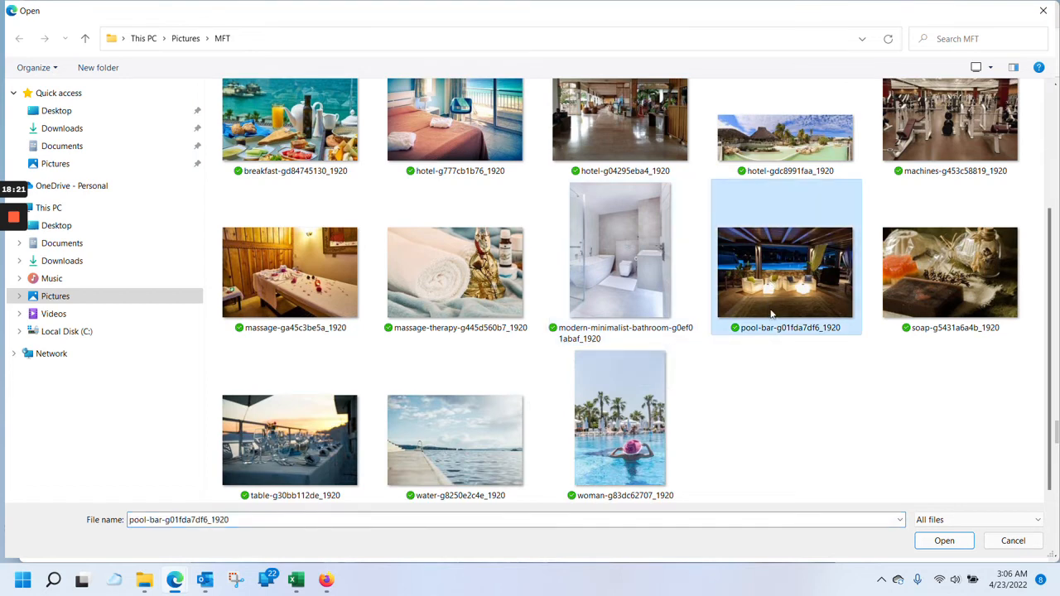
click(944, 540)
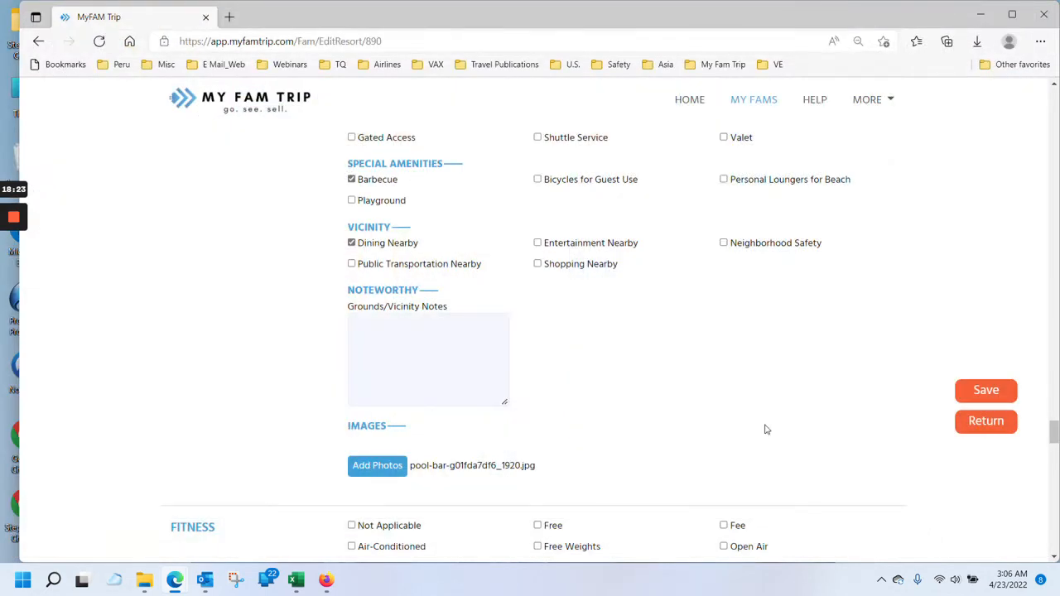
- Mark fitness as Free, Aqua under its classes, and bicycles as Not Applicable
scroll(740, 386, down, 5)
scroll(739, 386, up, 2)
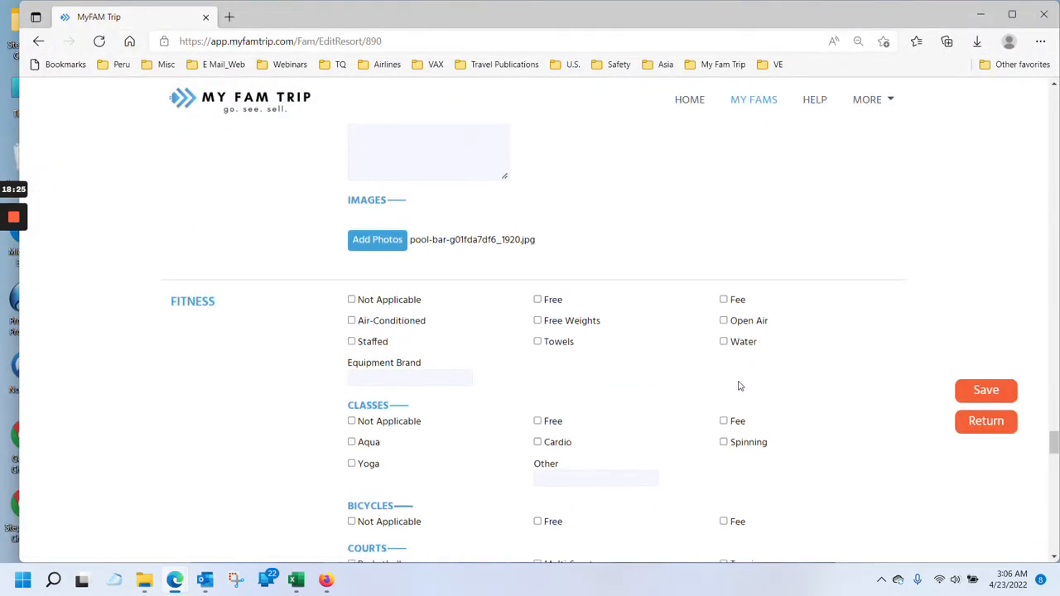
scroll(740, 386, down, 1)
click(537, 236)
click(351, 377)
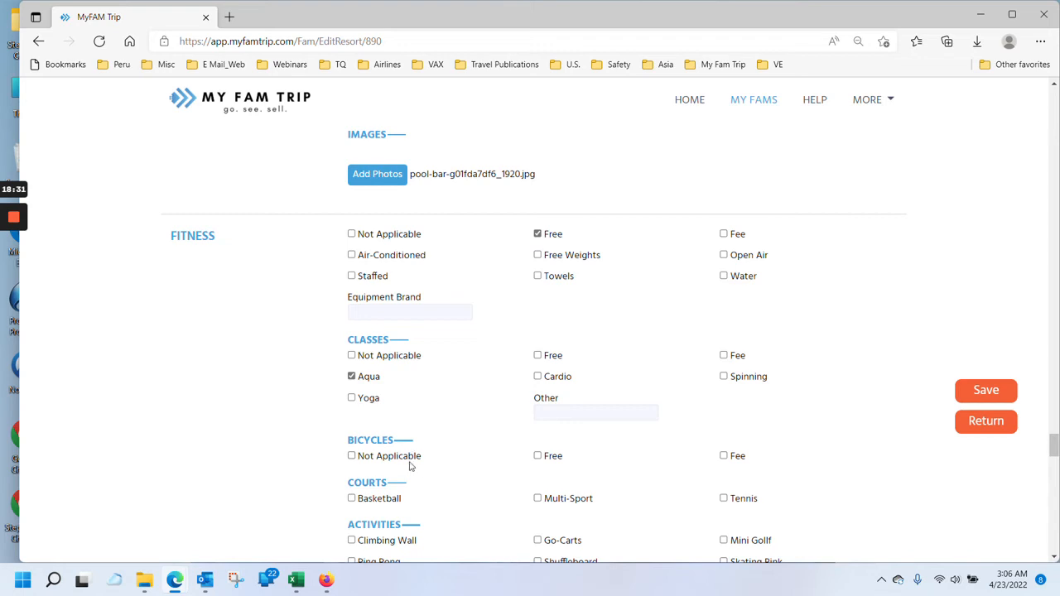
click(352, 456)
- Mark a Multi-Sport court, and Climbing Wall, Ping Pong and Zip Lining as fitness activities
scroll(396, 472, down, 1)
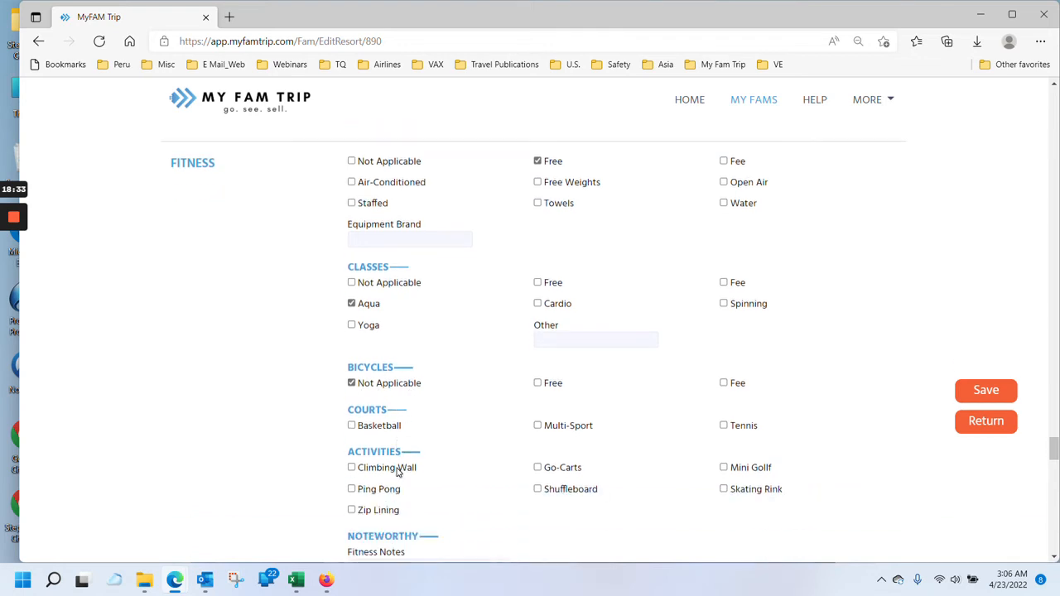
click(537, 426)
scroll(534, 432, down, 1)
click(352, 396)
click(351, 416)
click(352, 439)
- Leave the fitness notes empty and attach the photo machines-g453c58819_1920 to the fitness images
scroll(462, 455, down, 1)
click(462, 454)
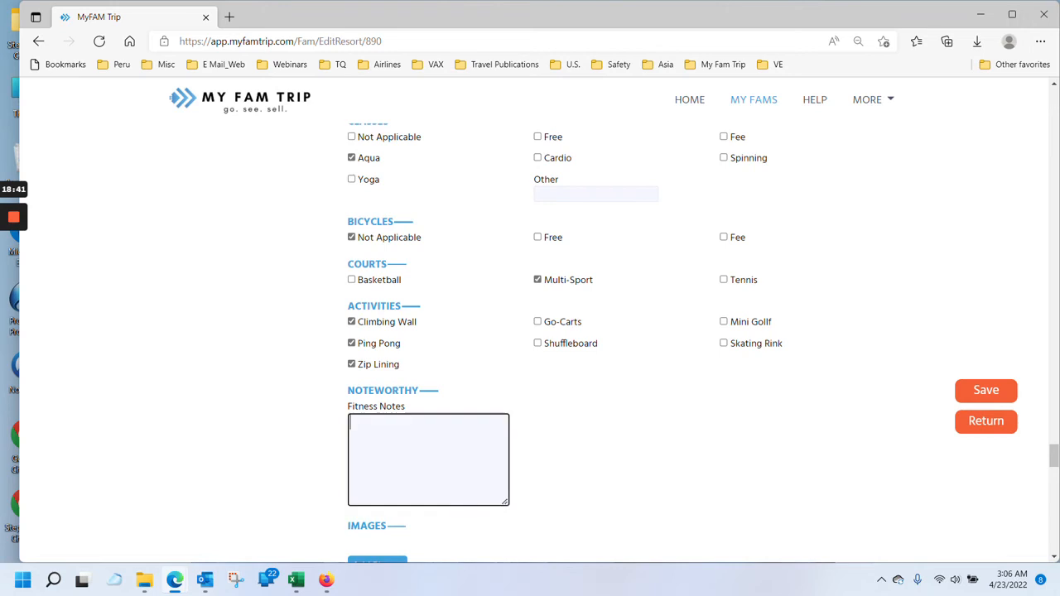
scroll(527, 413, down, 1)
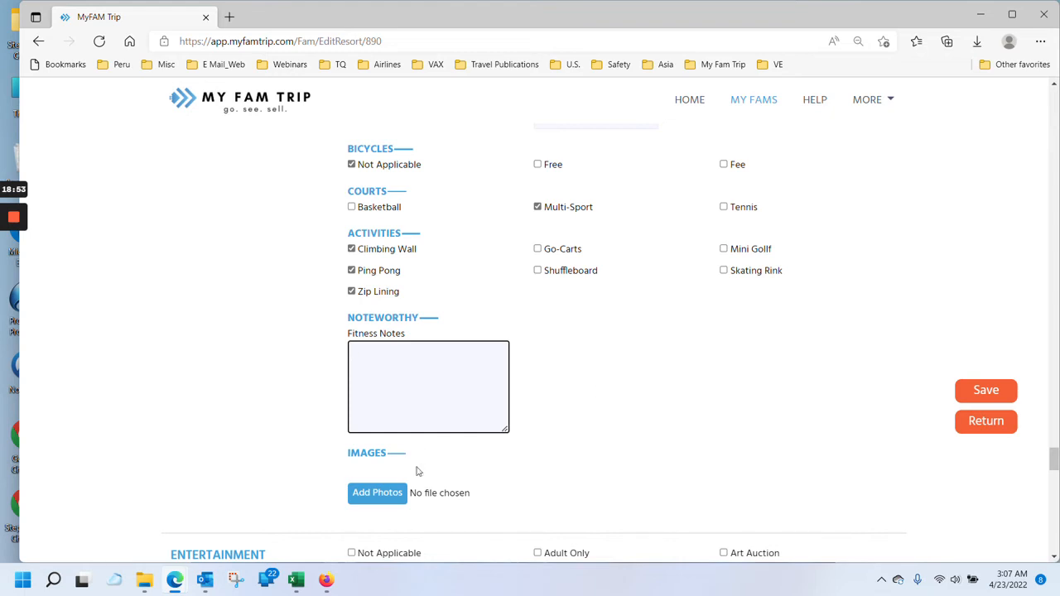
click(396, 496)
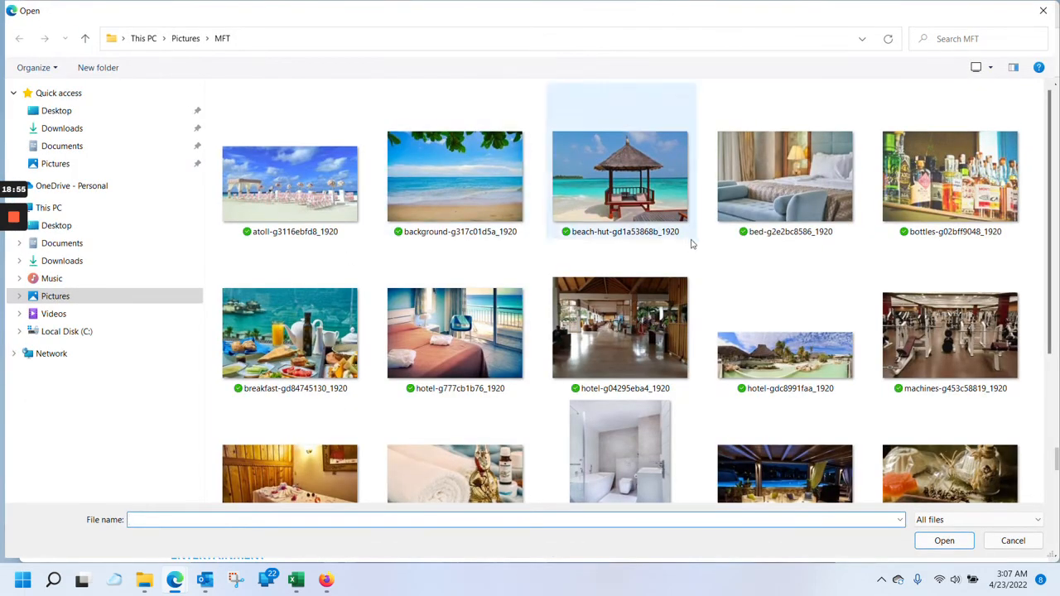
scroll(690, 241, down, 3)
click(953, 133)
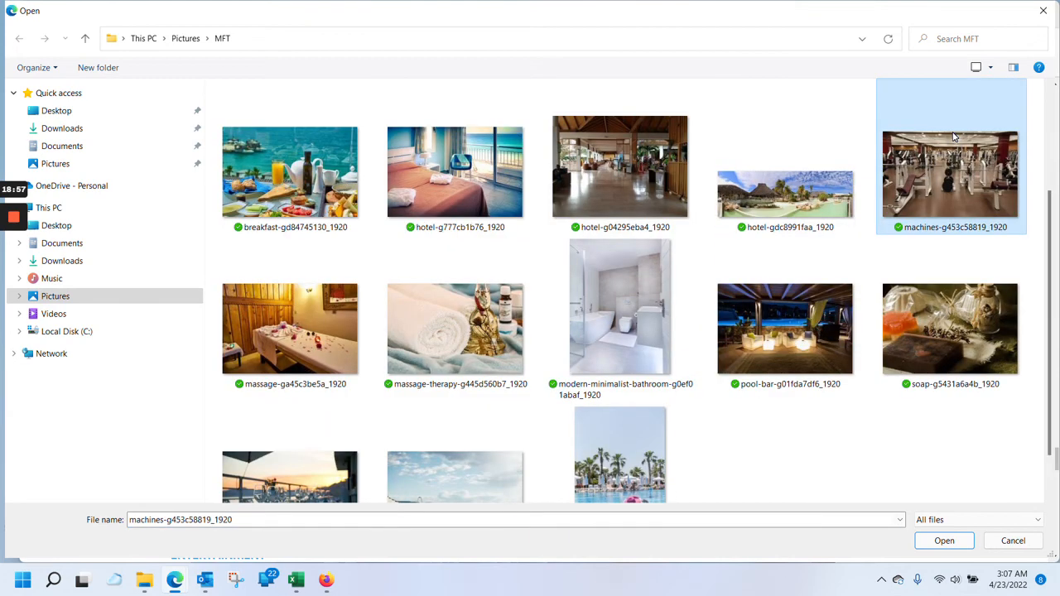
click(966, 539)
- Mark Bingo and Disco as entertainment options
scroll(754, 364, down, 3)
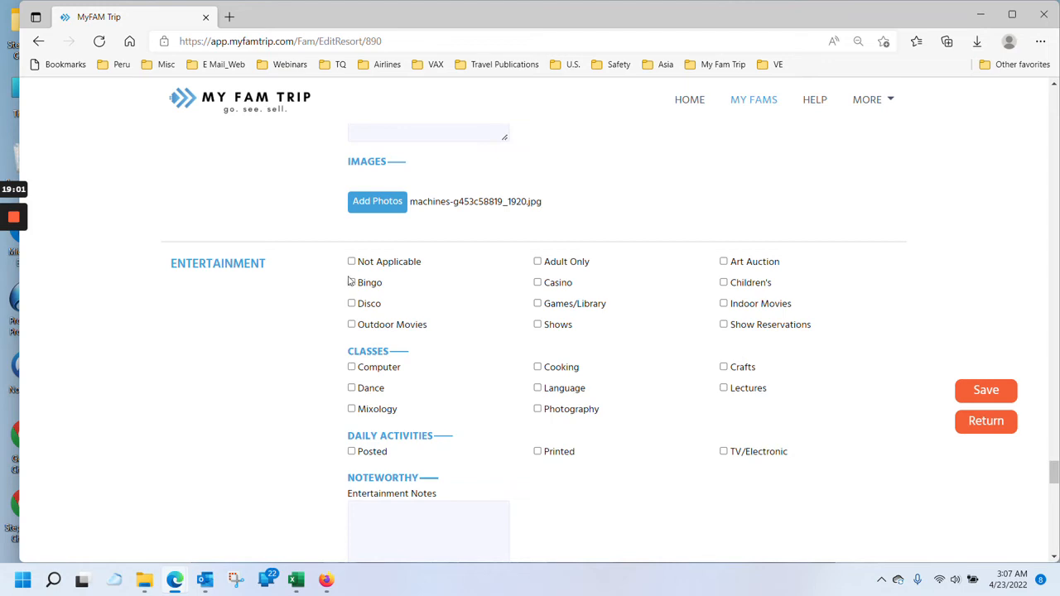
click(352, 283)
click(352, 304)
- Mark Cooking, Language and Photography classes, and Posted, Printed and TV/Electronic under daily activities
click(539, 368)
click(538, 388)
click(537, 409)
click(538, 453)
click(351, 452)
- Mark the kid/teen clubs section as Not Applicable
scroll(722, 362, down, 3)
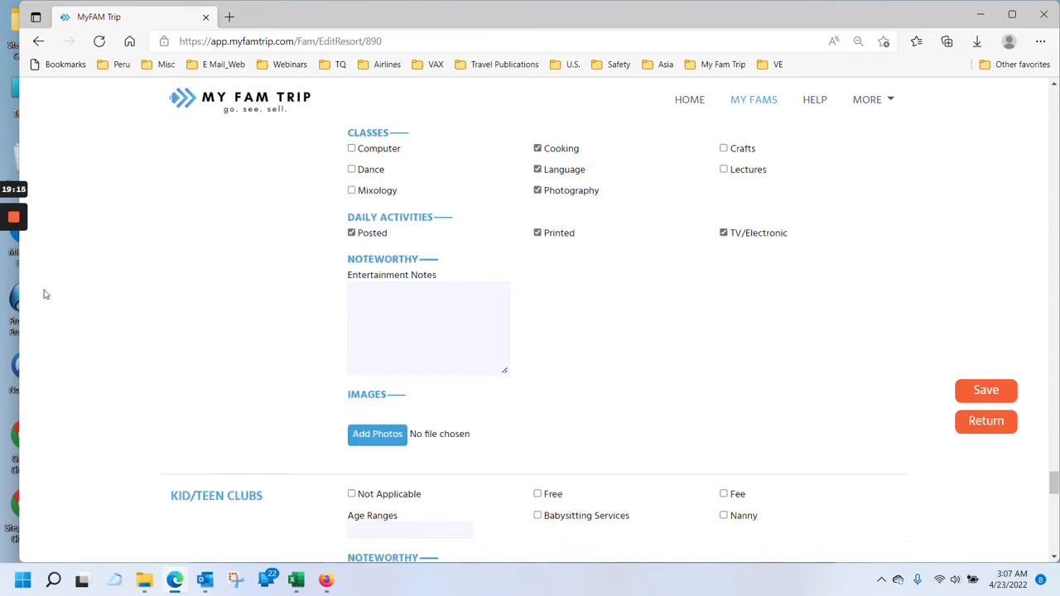
scroll(748, 385, down, 4)
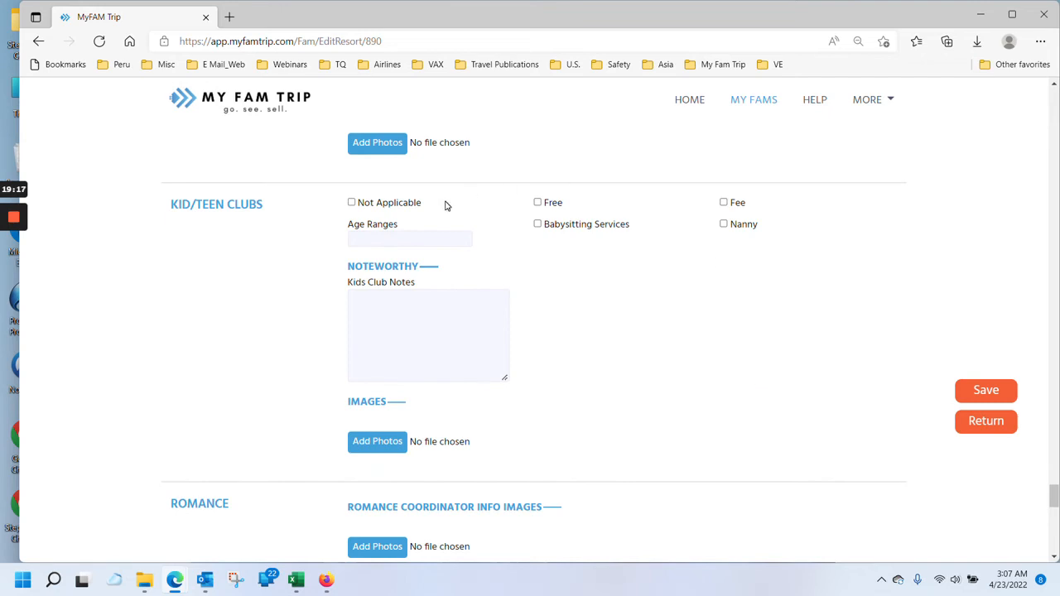
click(352, 202)
- Mark Honeymoons and Online Ceremony Calendar in the romance section, with Same Sex as a ceremony type
scroll(439, 305, down, 3)
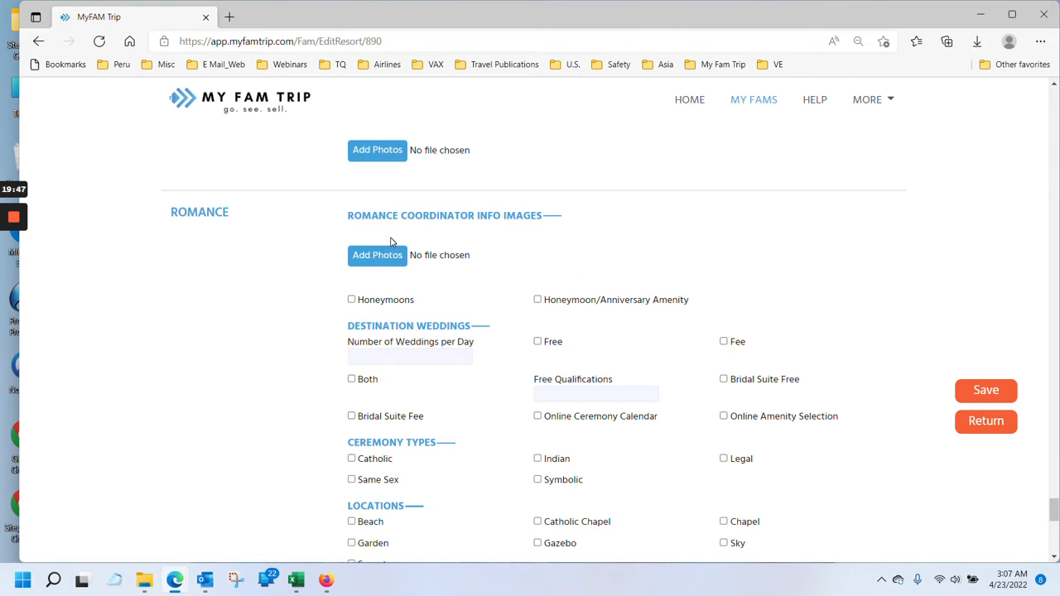
click(351, 300)
click(538, 417)
scroll(547, 414, down, 2)
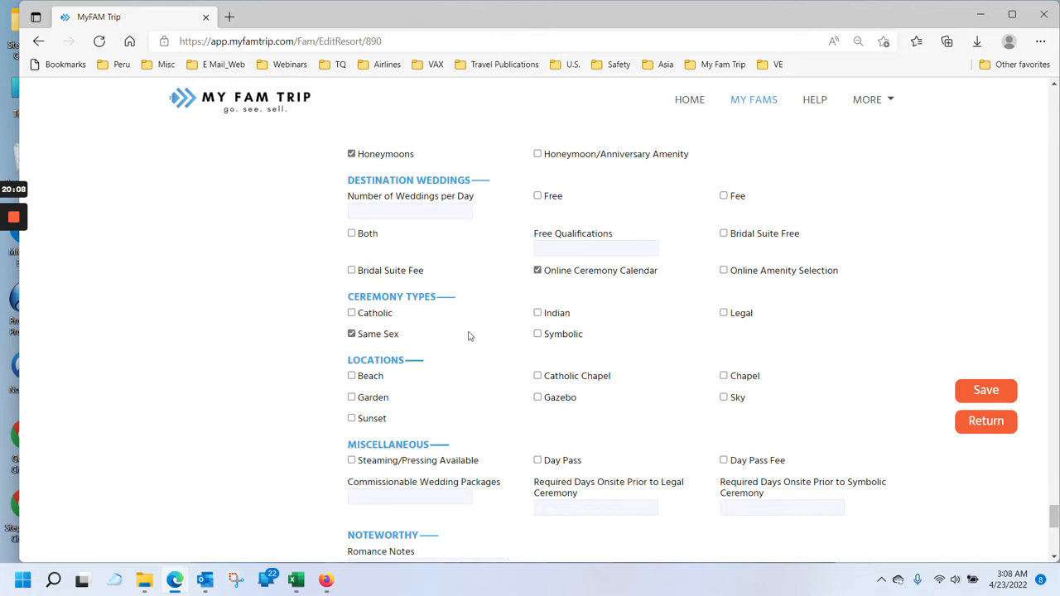
- Add Symbolic as a ceremony type, and mark Beach and Garden as wedding locations
click(537, 334)
click(351, 376)
click(352, 397)
scroll(635, 348, down, 3)
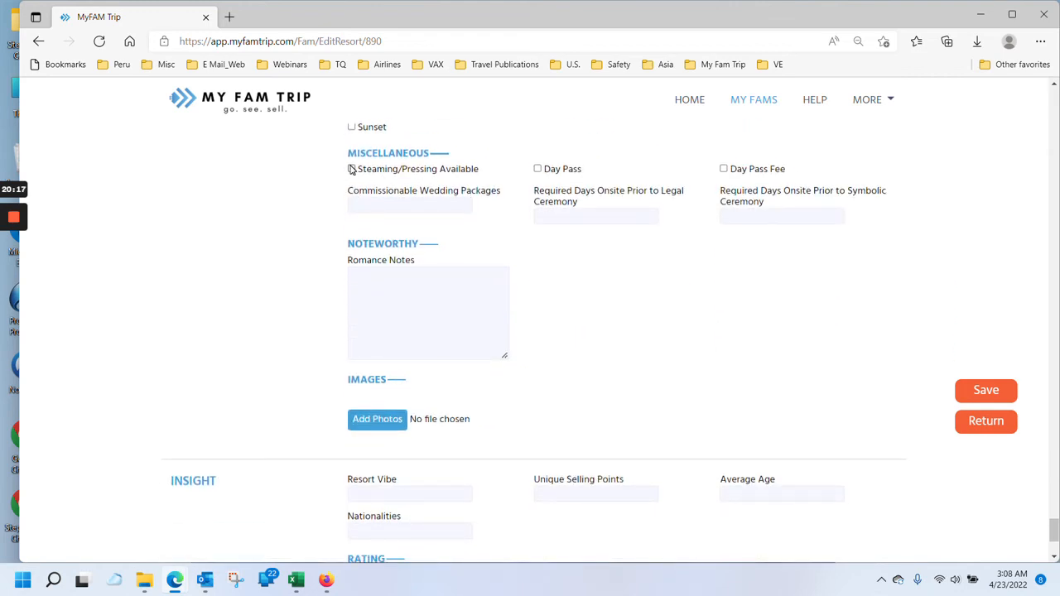
click(403, 206)
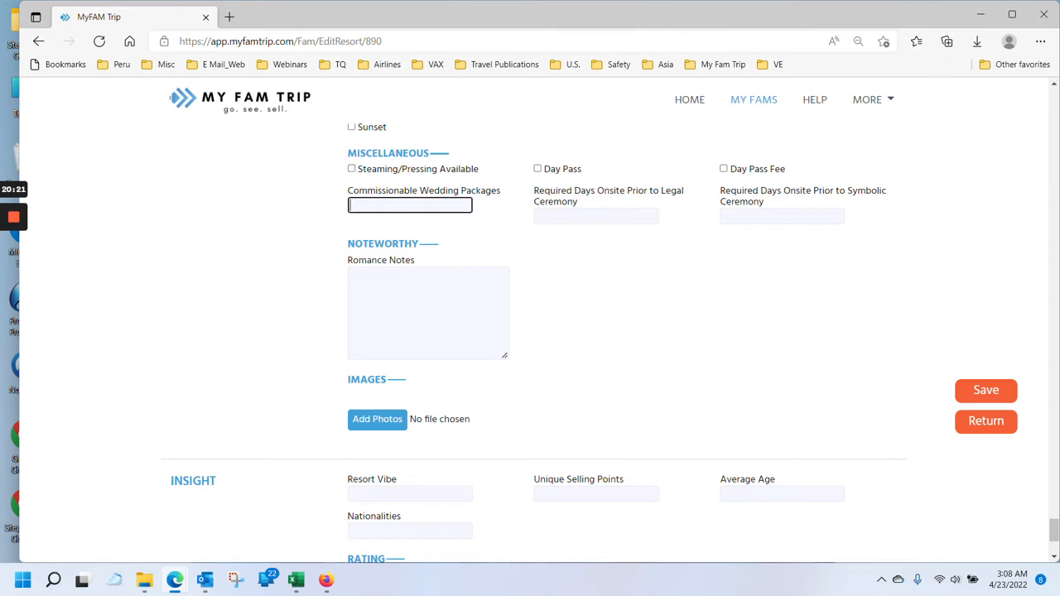
click(597, 216)
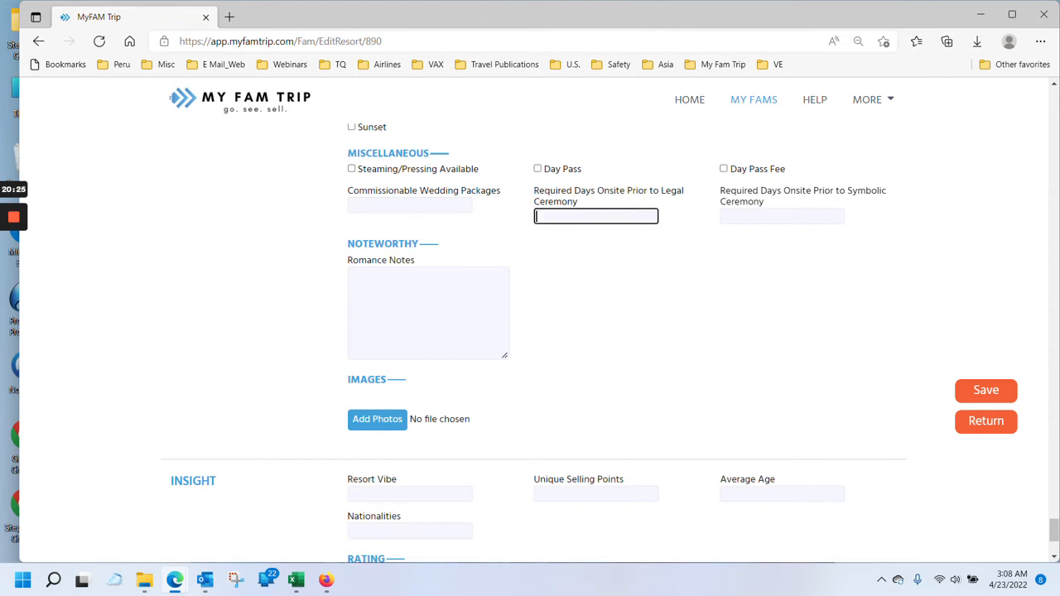
click(766, 216)
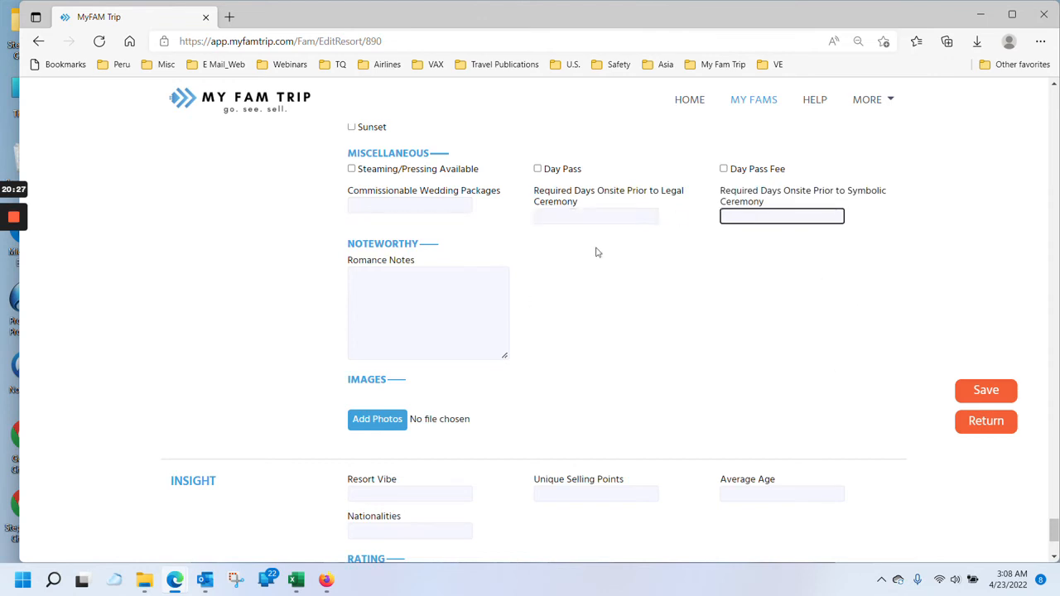
- Add the photo atoll-g3116ebfd8_1920 to the romance section's images and save the inspection
scroll(717, 238, down, 2)
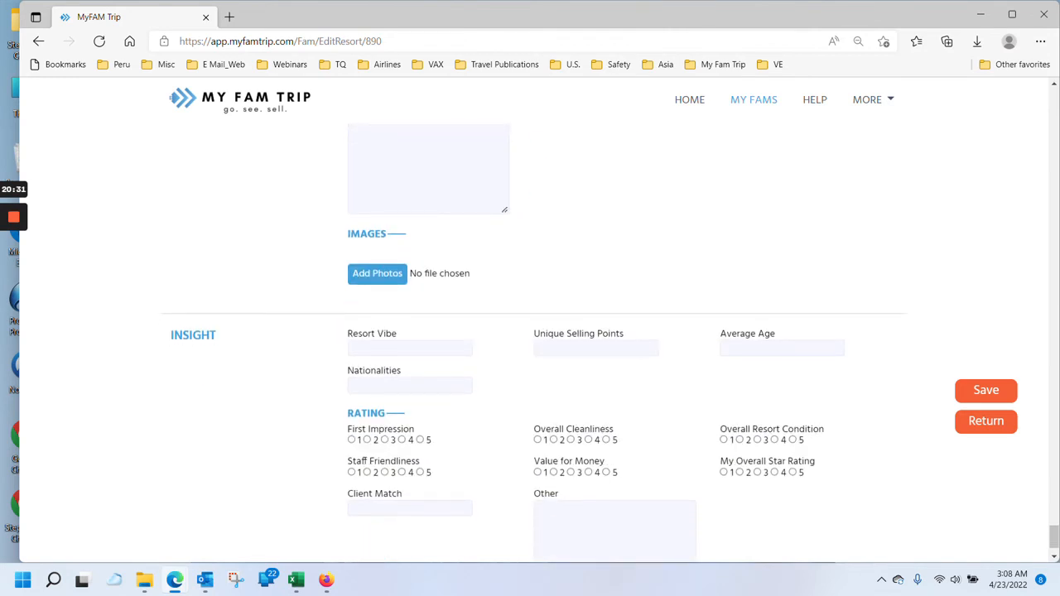
click(404, 280)
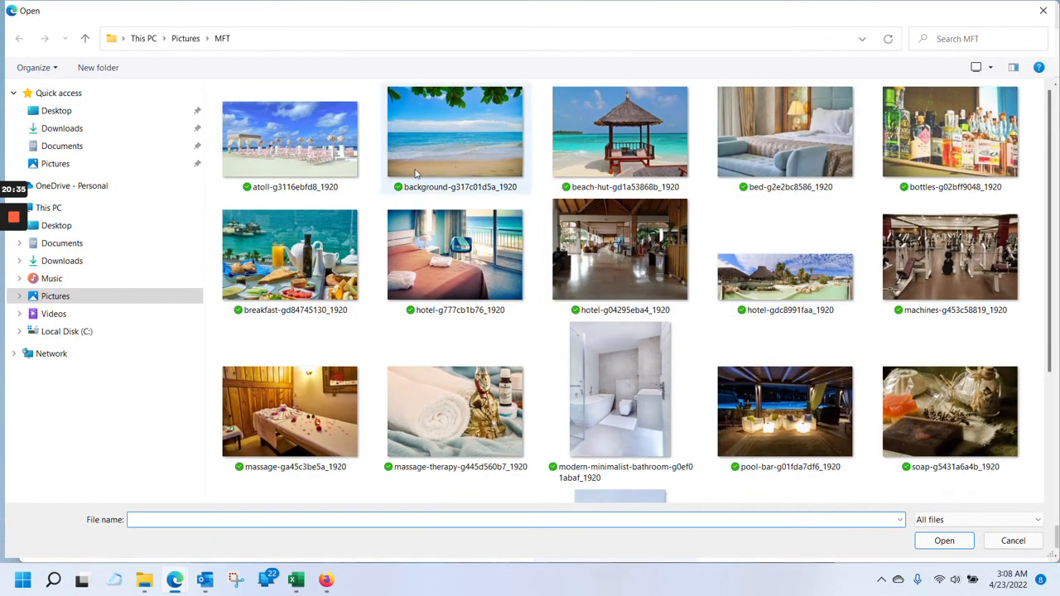
click(302, 140)
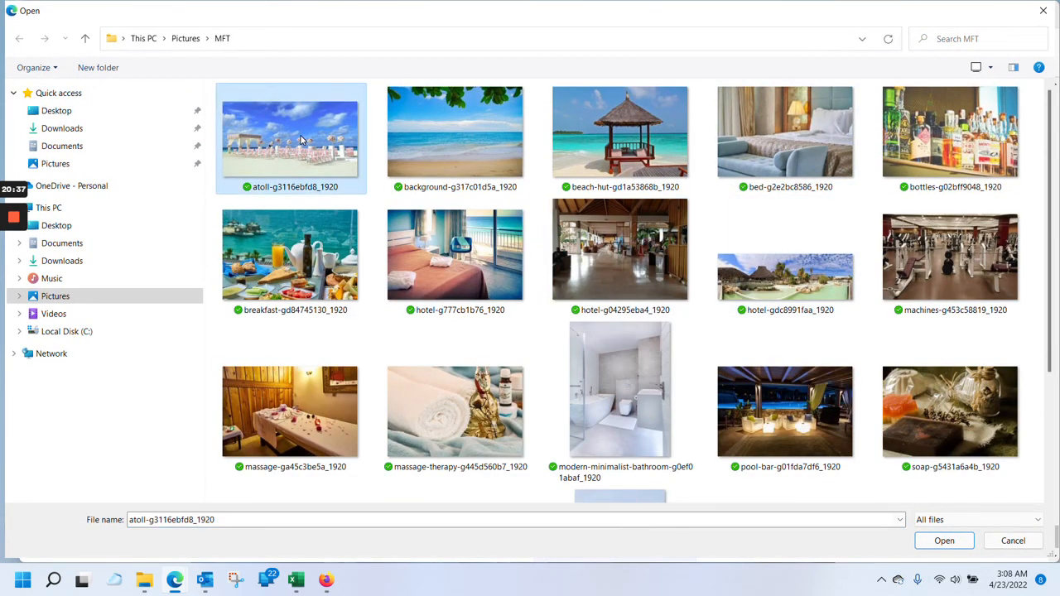
double_click(301, 140)
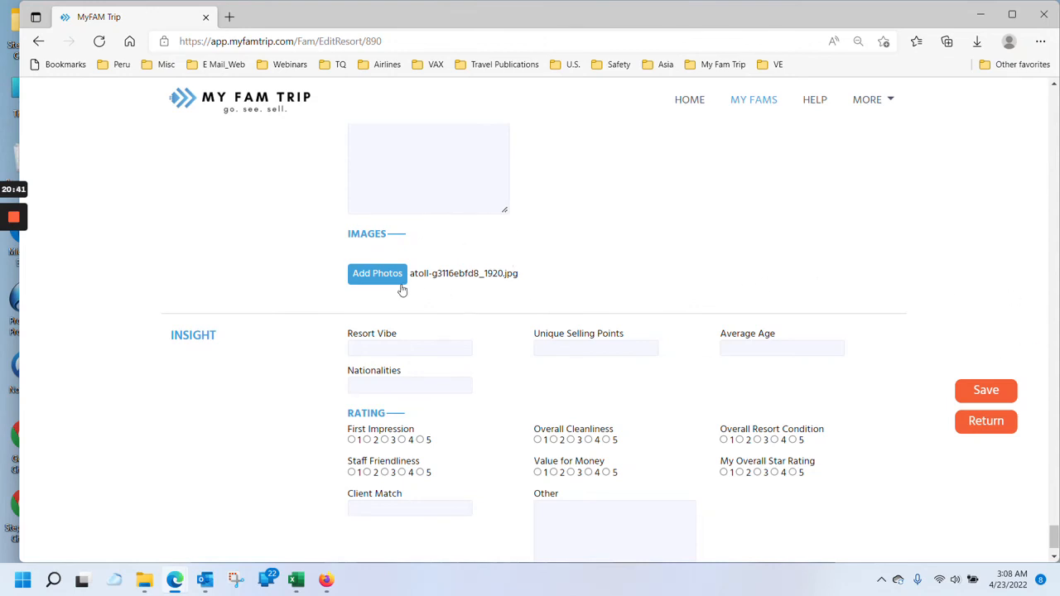
scroll(511, 348, down, 1)
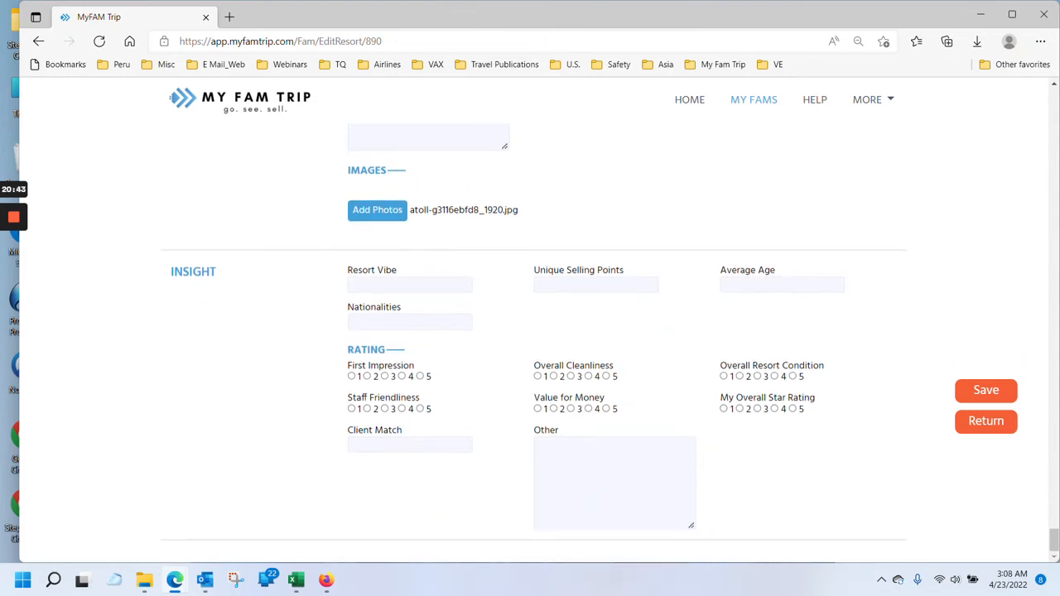
click(971, 395)
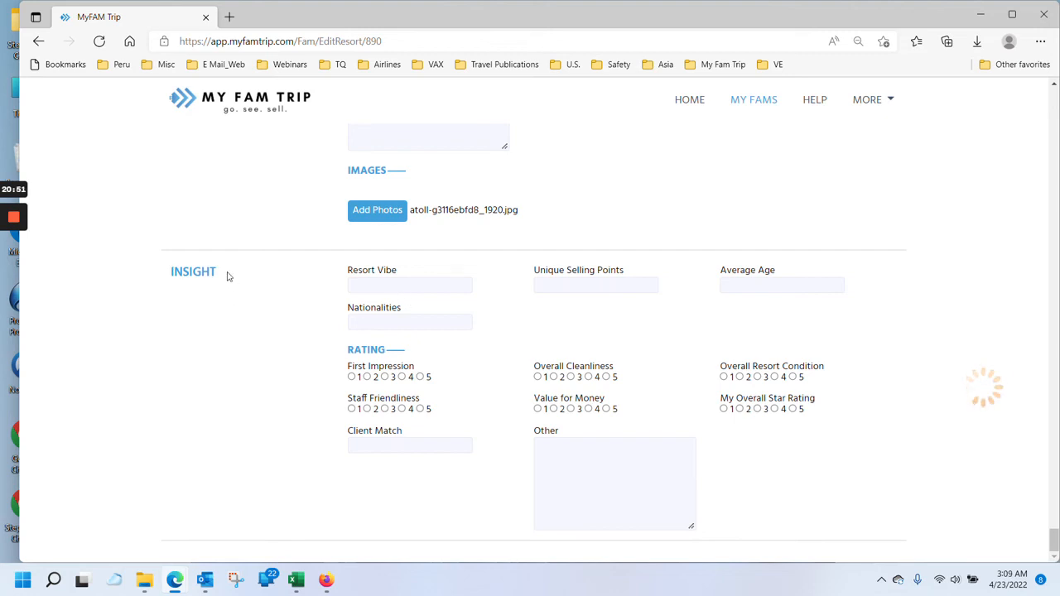
- Fill in the insight section with resort vibe "There's a buzz about it", unique selling point "AO 16+" and average age 30
drag(229, 277, 159, 275)
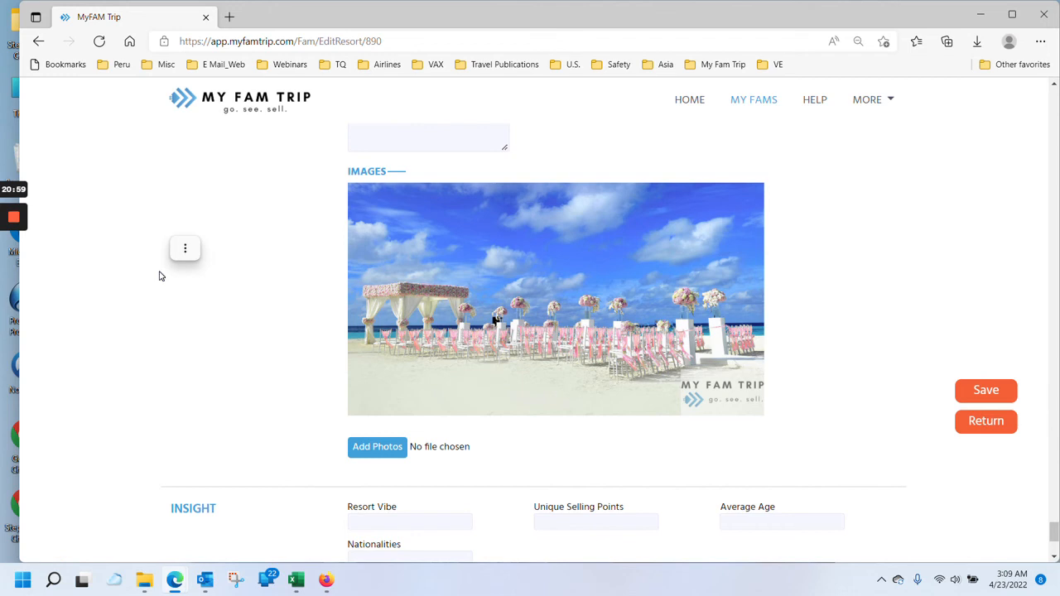
scroll(522, 398, down, 3)
click(403, 285)
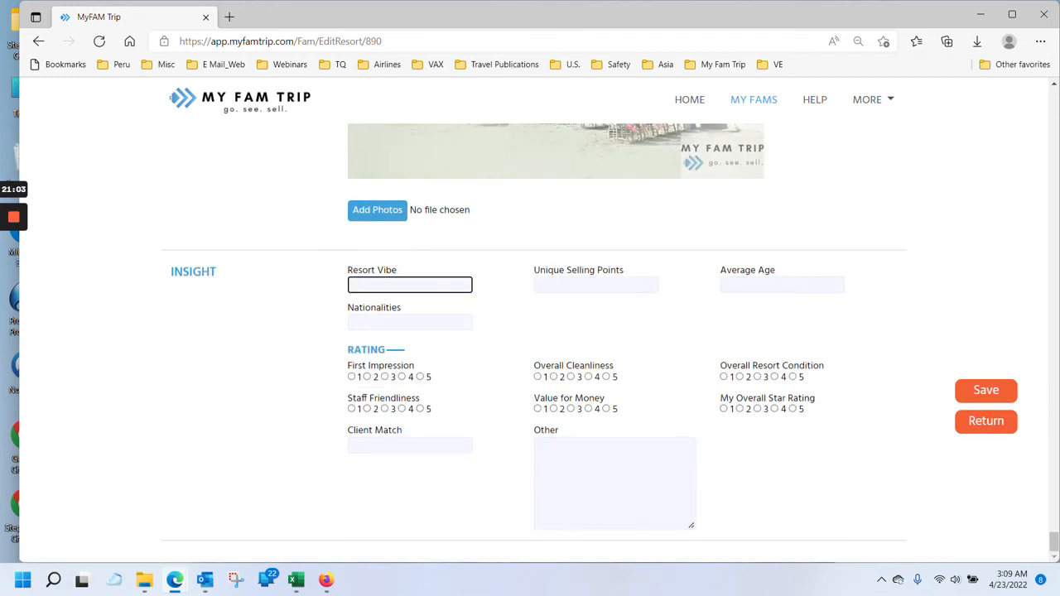
text(There's a buzz about it)
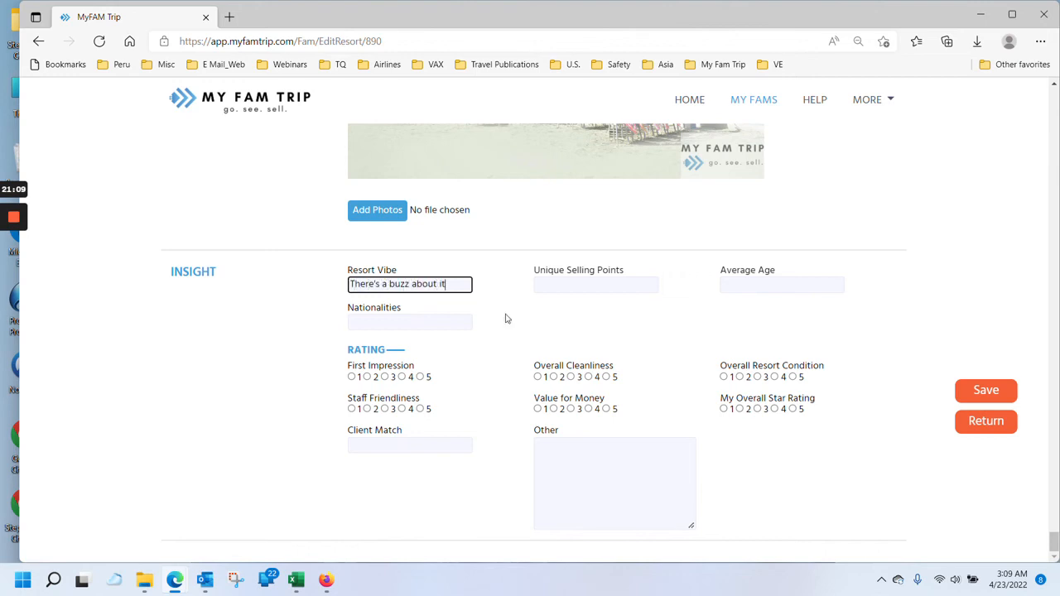
click(597, 285)
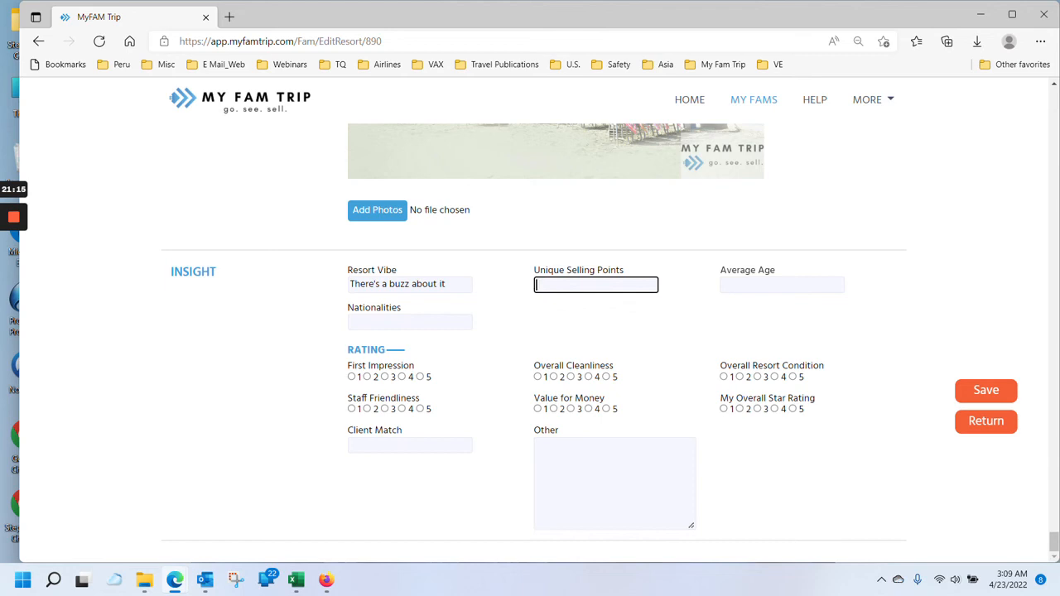
text(AO 16+)
click(747, 285)
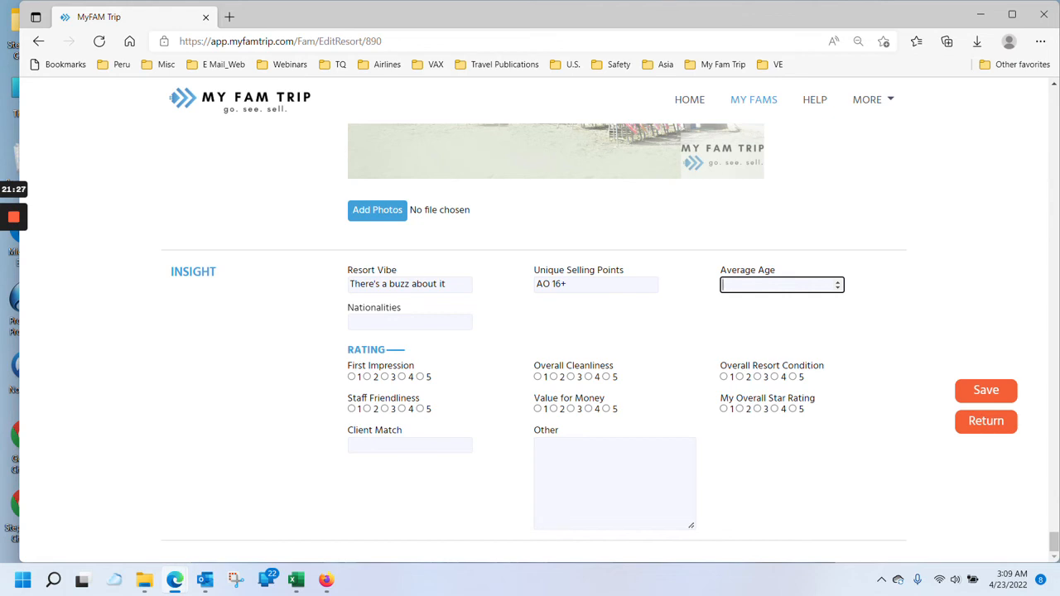
text(30)
click(398, 321)
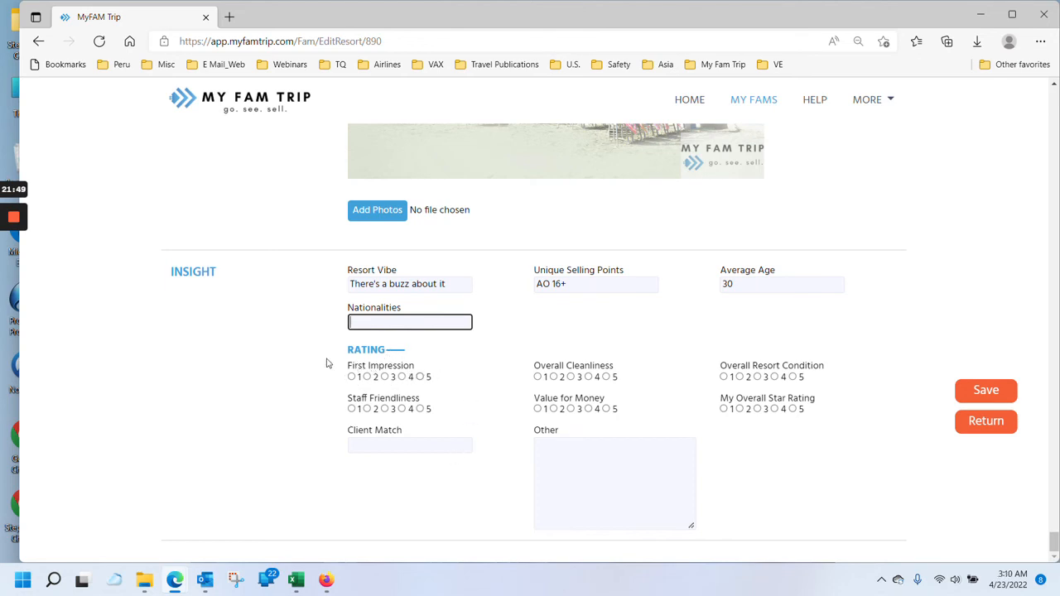
- Rate Overall Cleanliness and Value for Money 4, rate First Impression, Overall Resort Condition, Staff Friendliness and My Overall Star Rating 5, and save
click(420, 376)
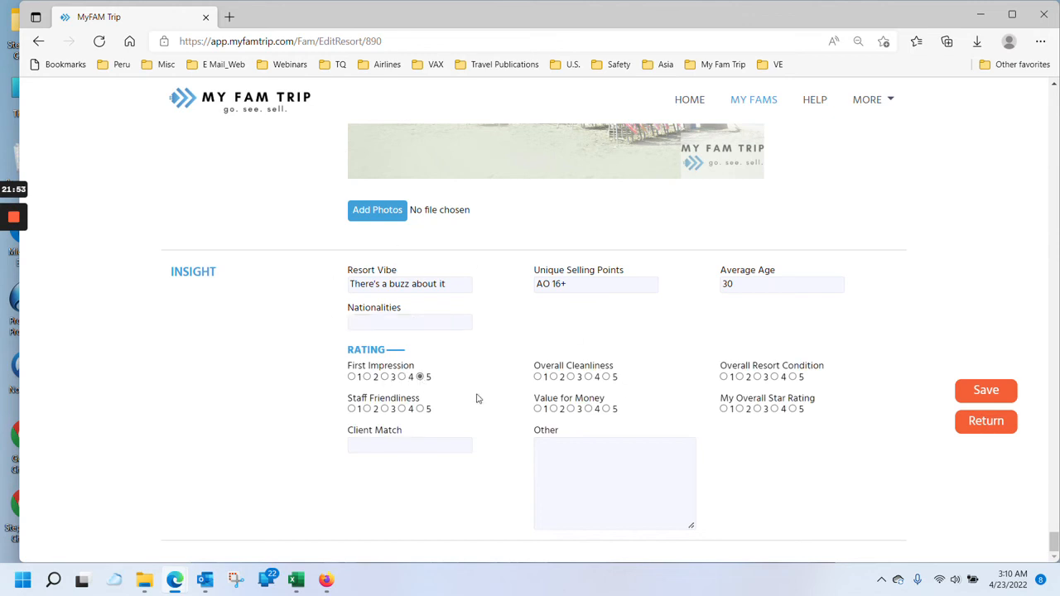
click(588, 376)
click(794, 377)
click(588, 409)
click(792, 410)
click(410, 446)
click(961, 392)
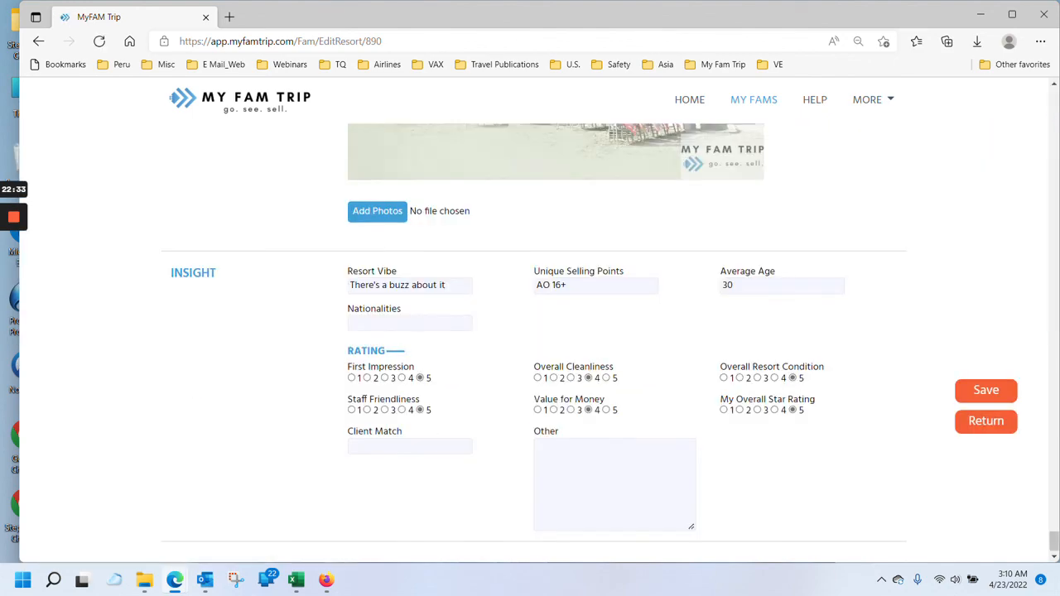
- Set hotel-gdc8991faa_1920 as the ABC Hotel inspection's cover photo in the resort info section and save the inspection
scroll(828, 472, down, 10)
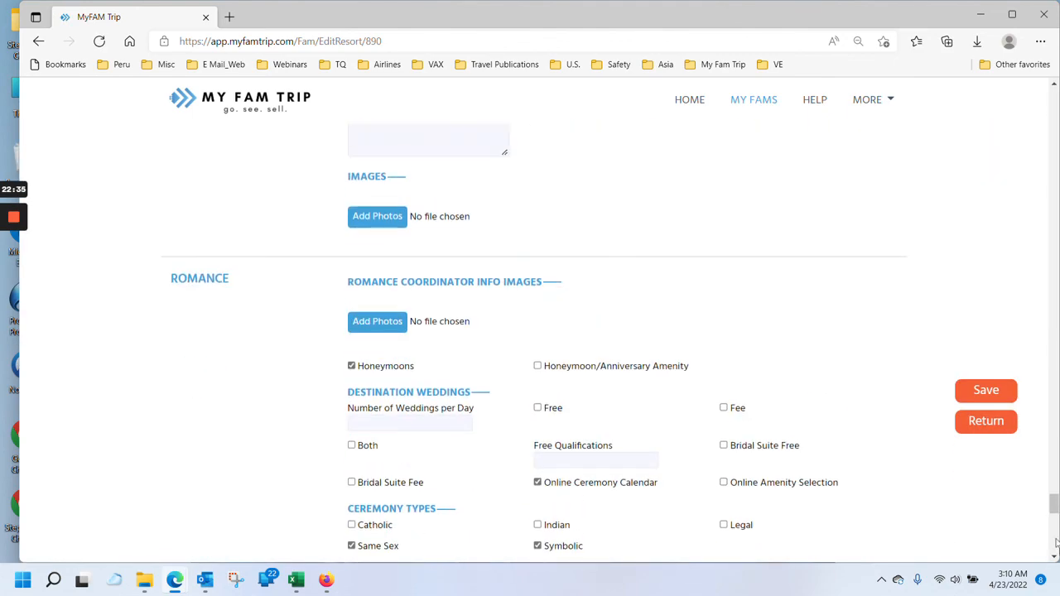
drag(1054, 506, 1055, 97)
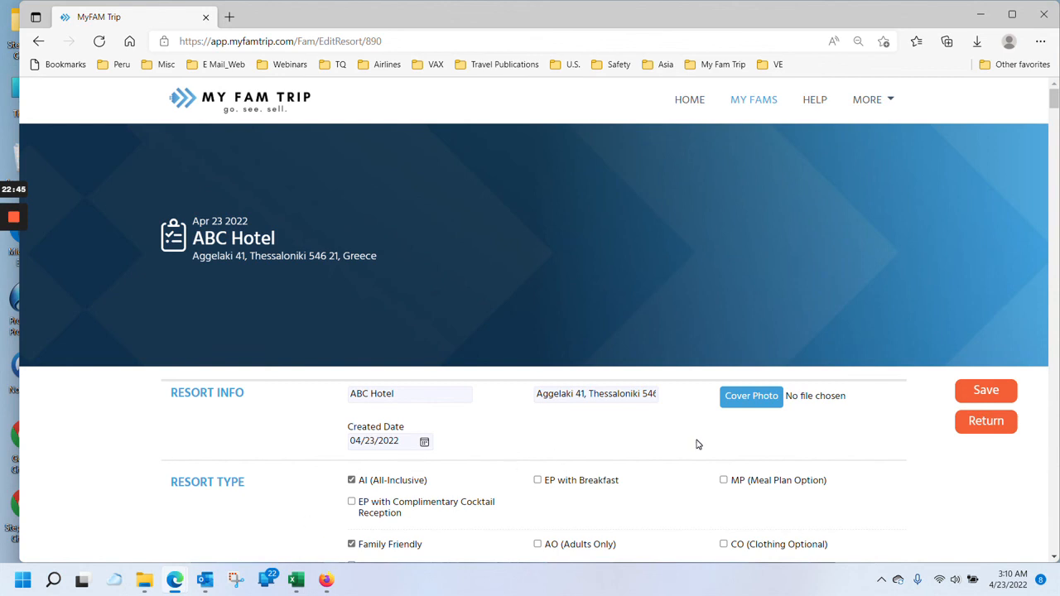
click(742, 401)
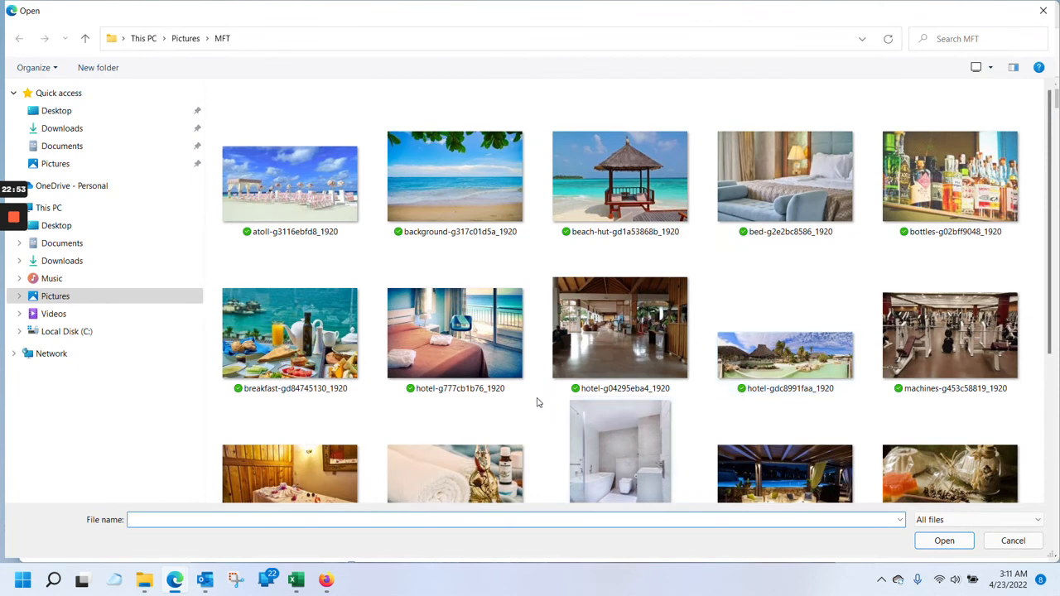
click(766, 370)
double_click(766, 368)
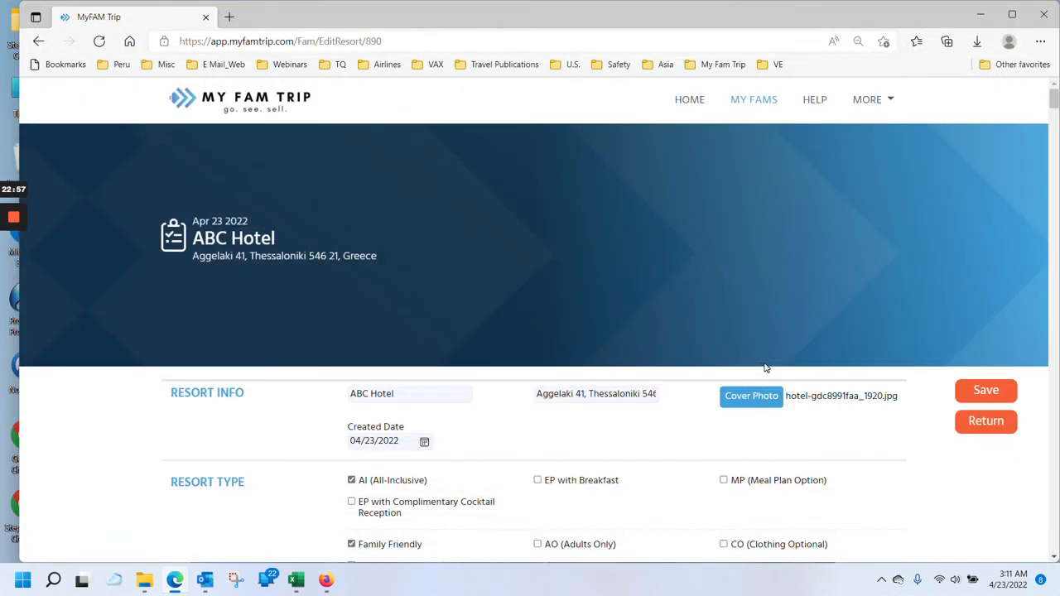
click(984, 389)
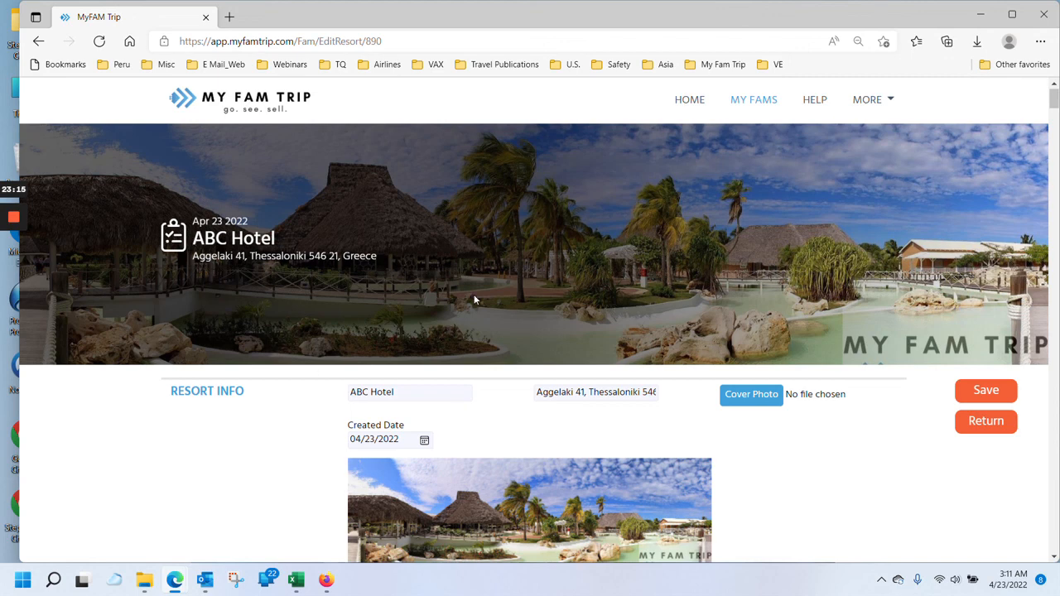
scroll(524, 290, down, 3)
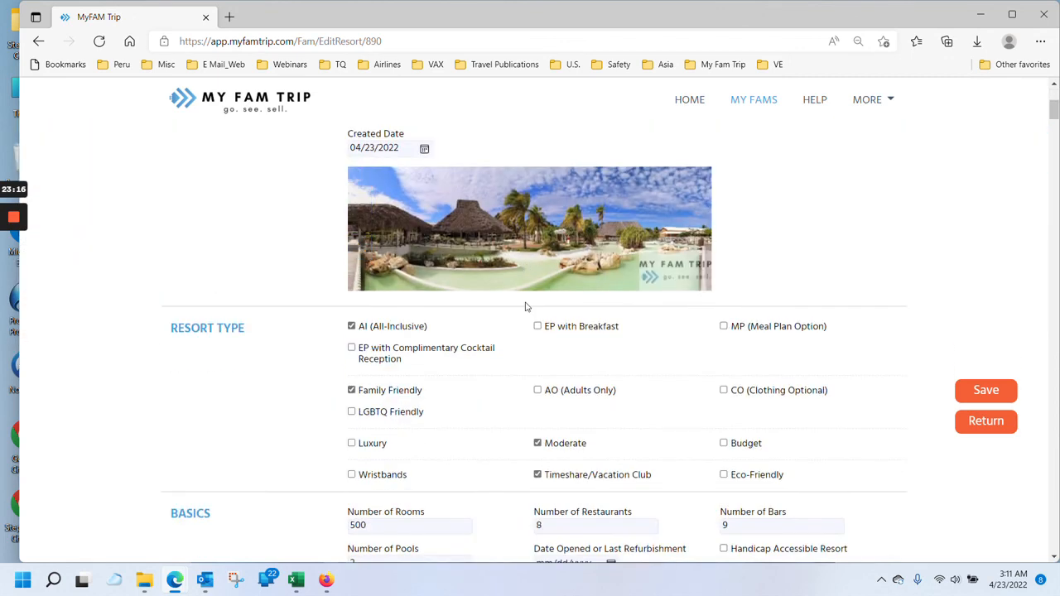
click(965, 390)
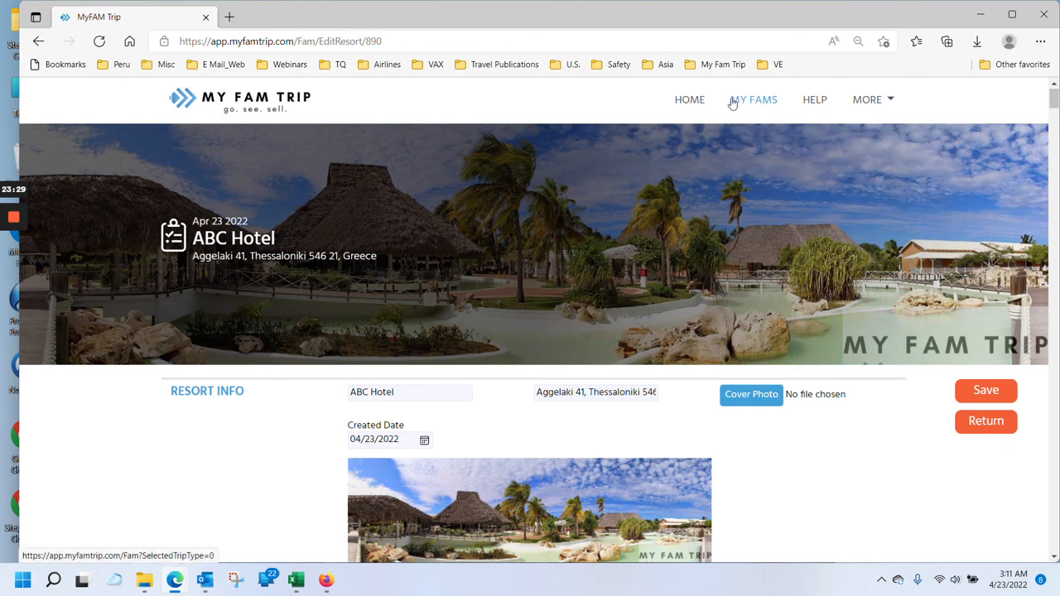
- Visit the home page, and open the Test Site Inspection FAM from the list of saved FAMs
click(696, 100)
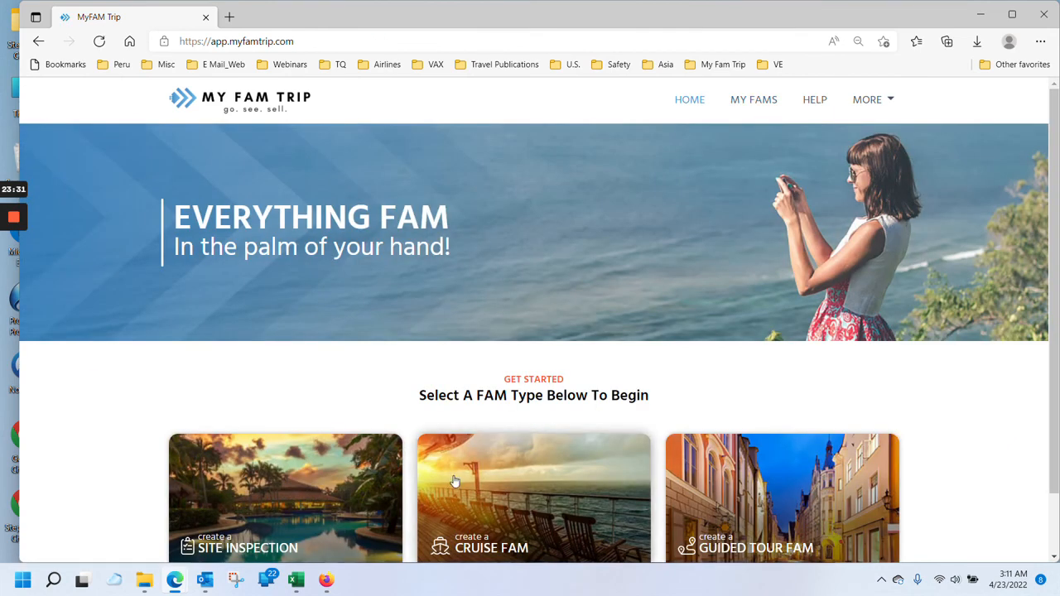
scroll(451, 480, down, 1)
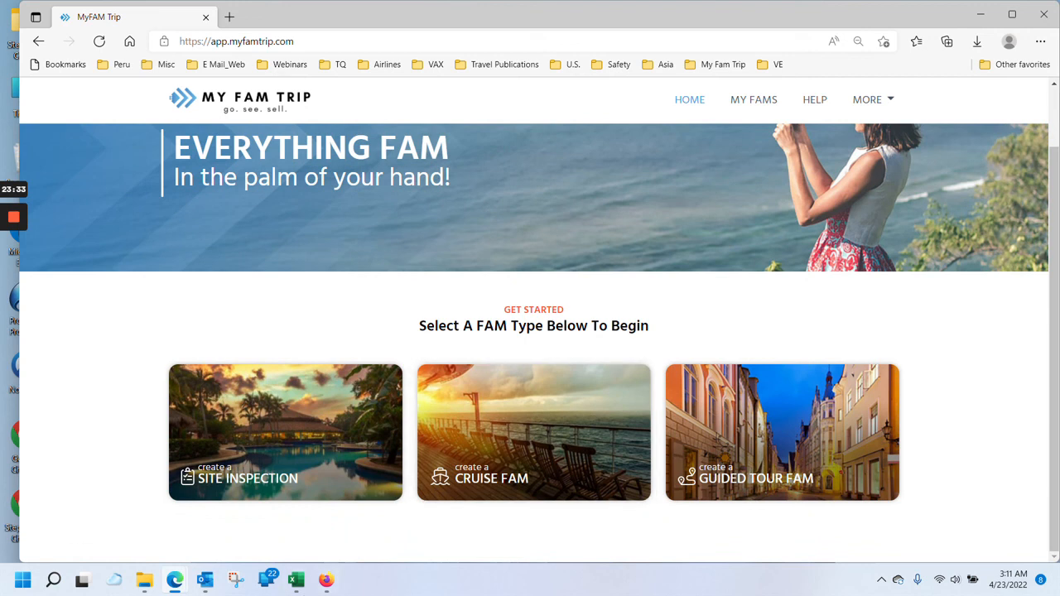
click(752, 101)
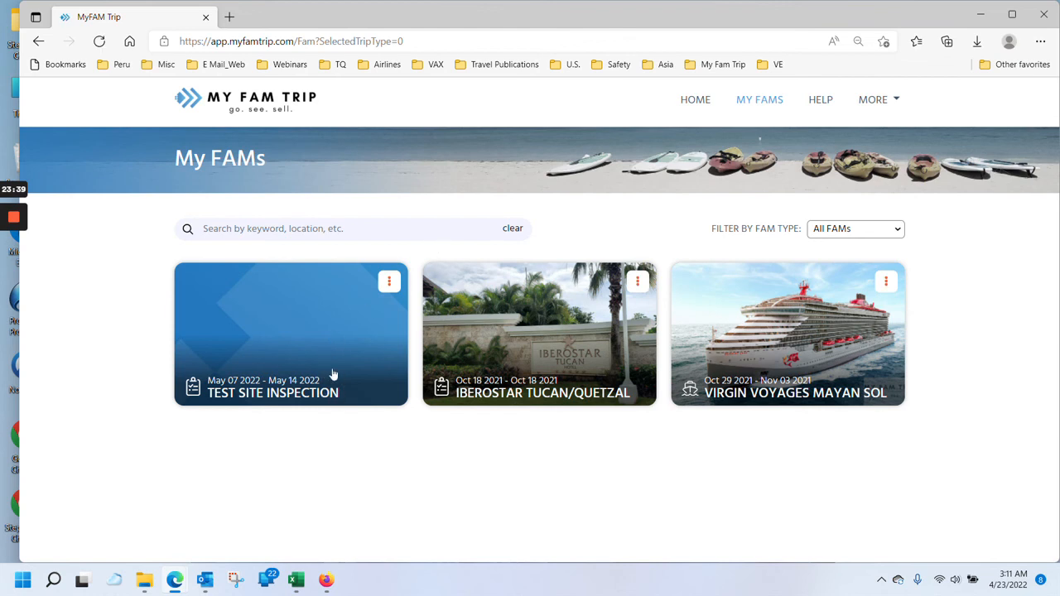
click(346, 324)
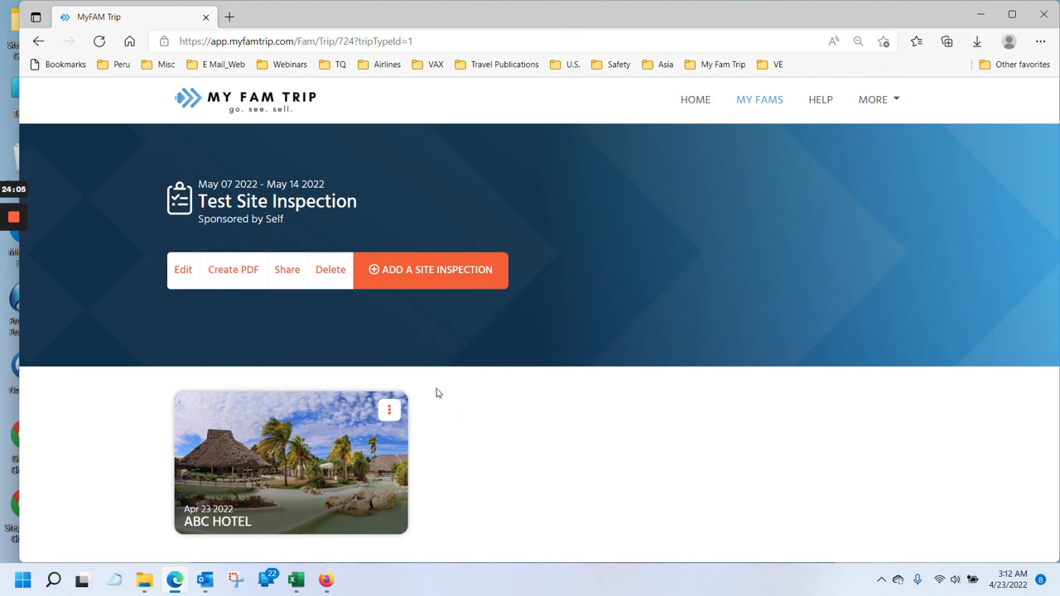
- Reopen the ABC Hotel inspection for editing to look it over, and return to the Test Site Inspection FAM
click(390, 416)
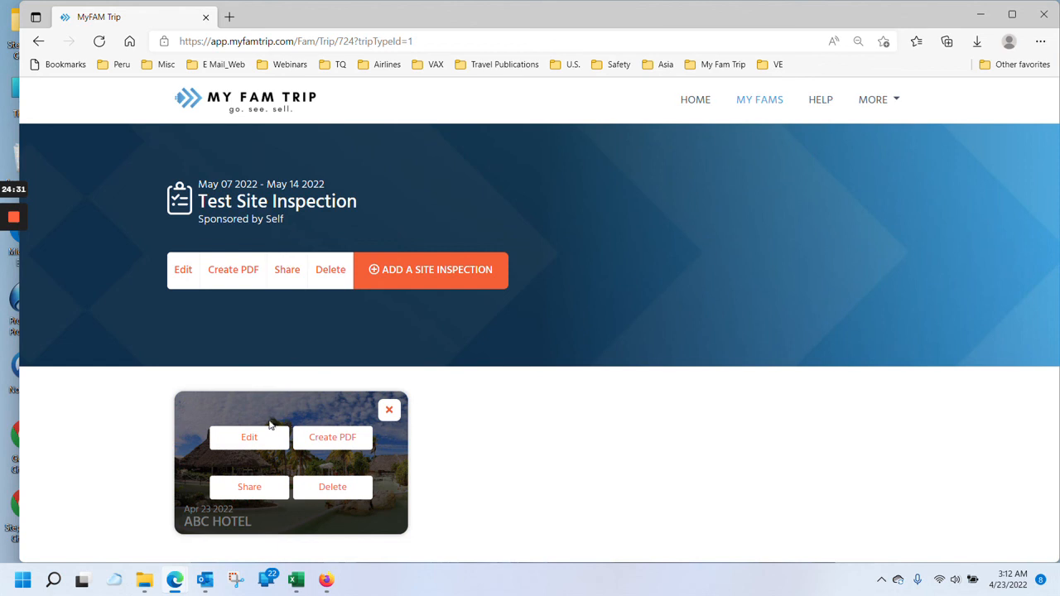
click(271, 443)
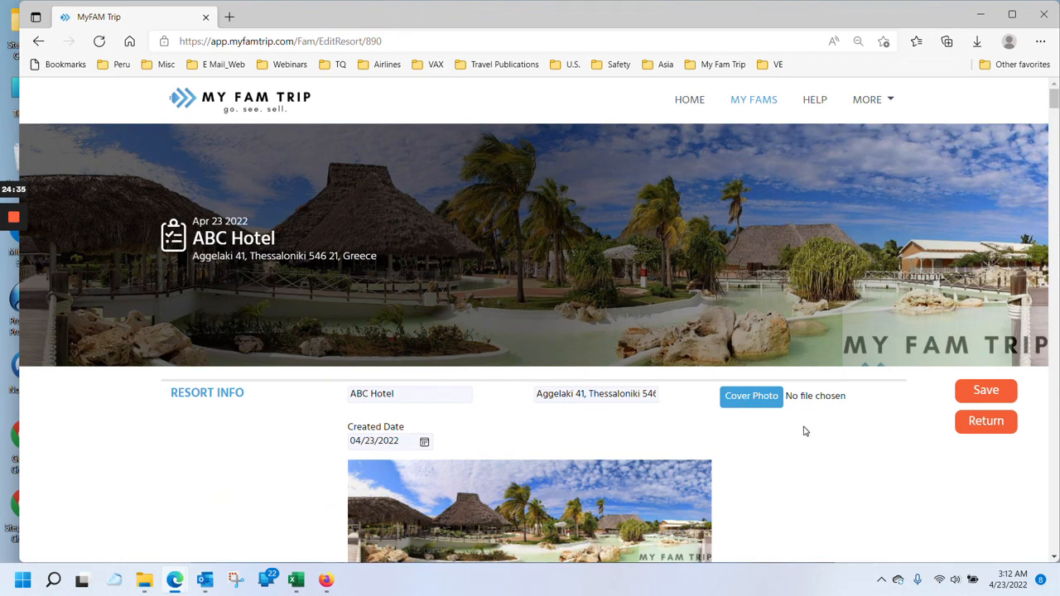
scroll(799, 427, down, 4)
scroll(789, 426, up, 5)
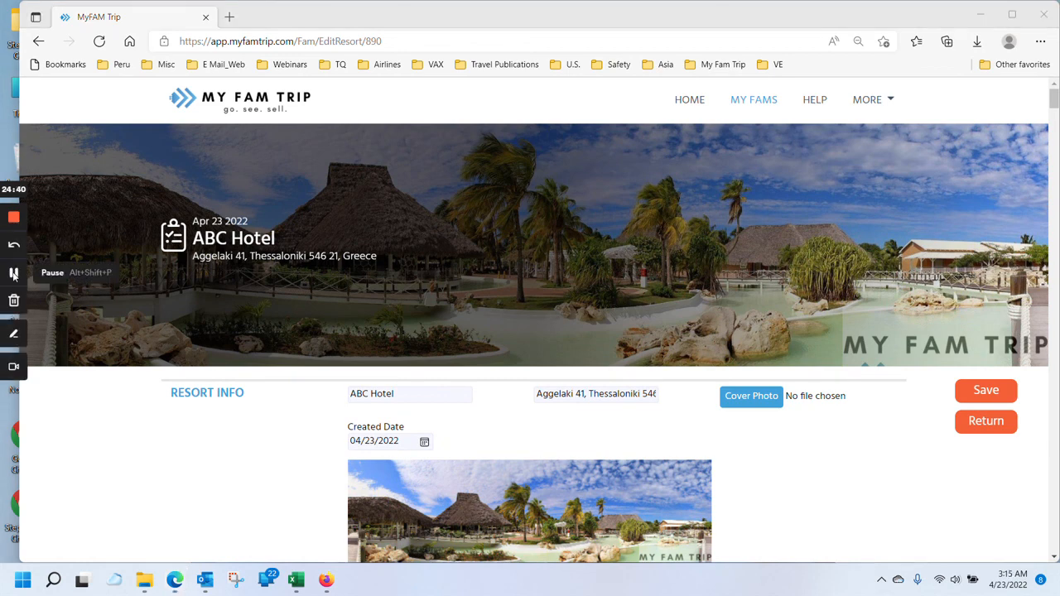
click(14, 273)
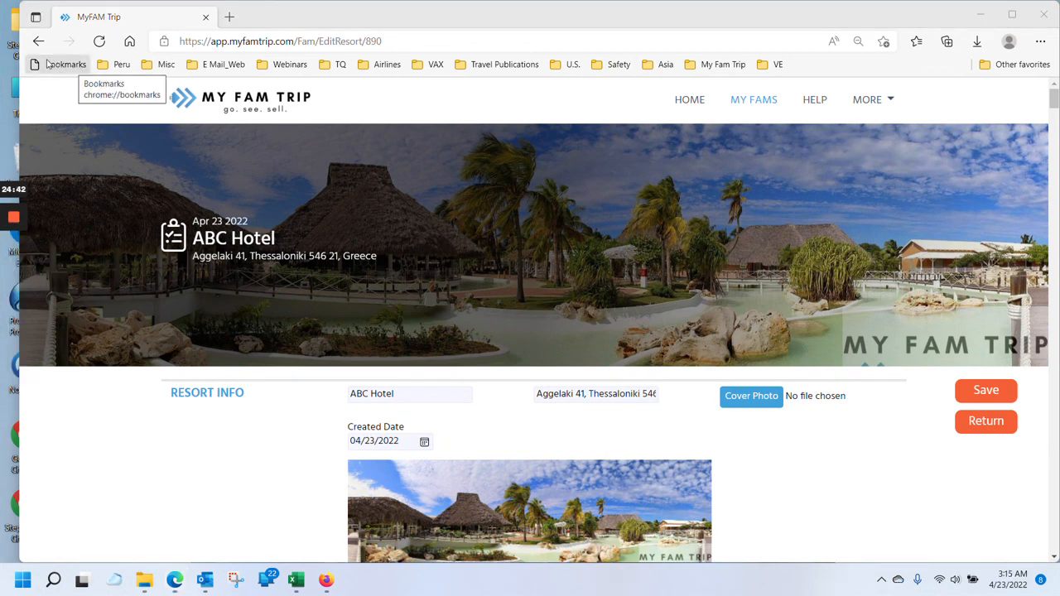
click(38, 43)
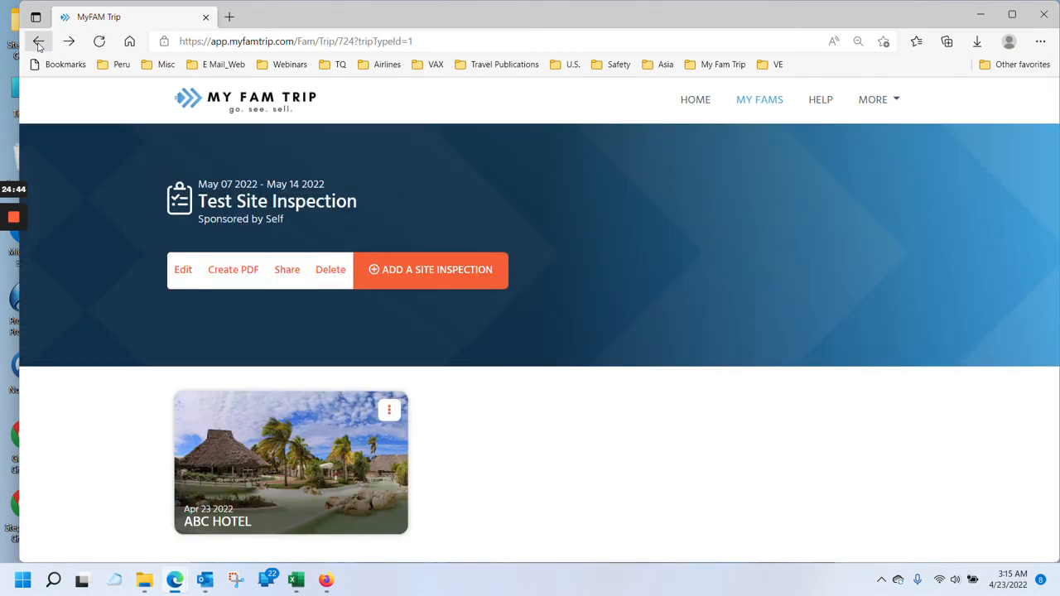